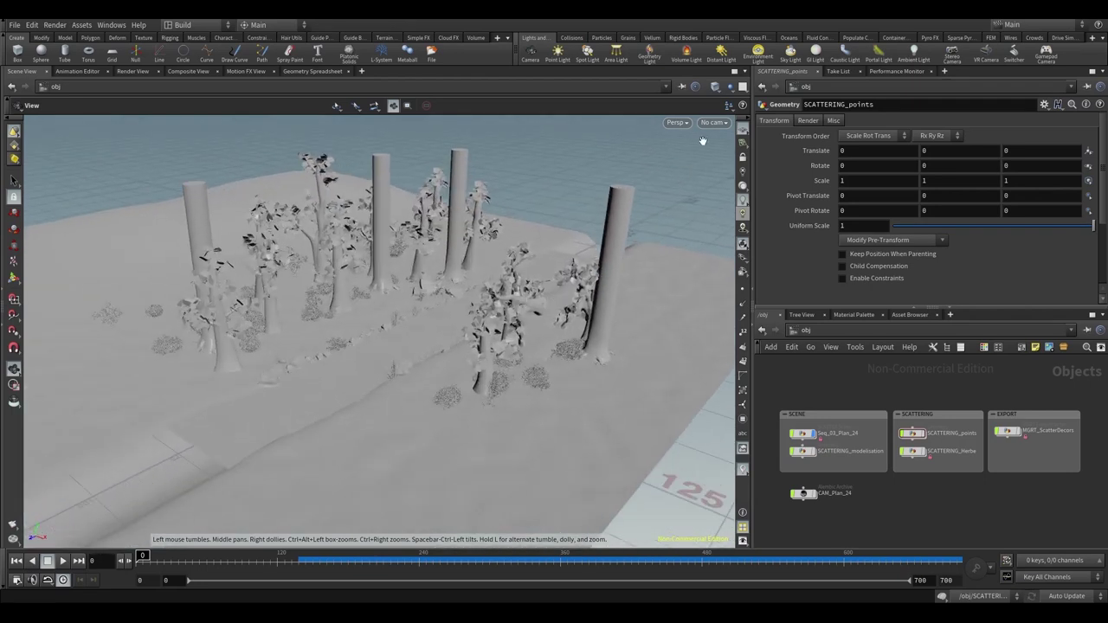
# - View the forest scene through the CAM_Plan_24 camera, scrub to frame 233 and return to the free perspective view
pyautogui.click(713, 122)
pyautogui.click(722, 177)
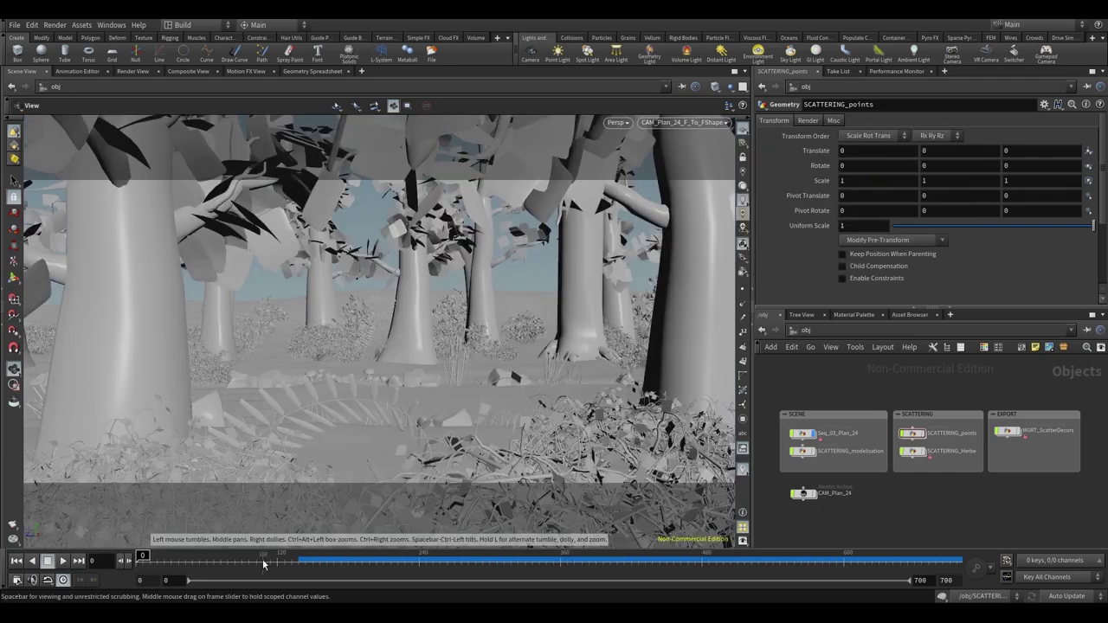
pyautogui.moveTo(266, 558); pyautogui.dragTo(411, 559)
pyautogui.moveTo(448, 231); pyautogui.dragTo(438, 347)
pyautogui.scroll(-3, 439, 348)
# - Turn off the Scene / Ground option of Seq_03_Plan_24 and frame the whole terrain from above
pyautogui.click(802, 434)
pyautogui.click(845, 253)
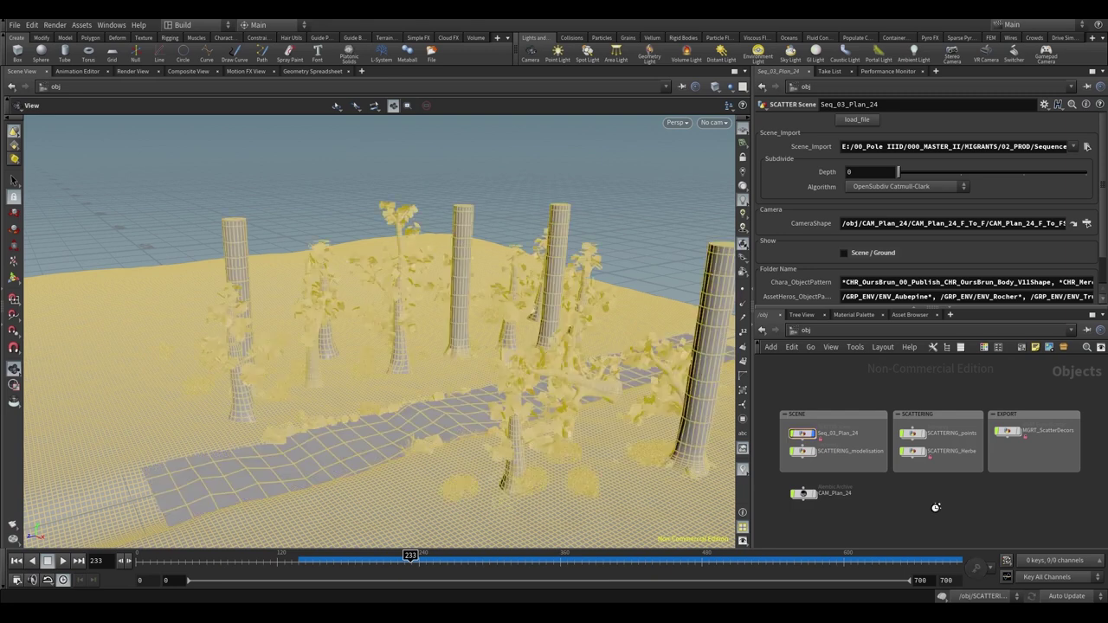
pyautogui.scroll(-6, 536, 413)
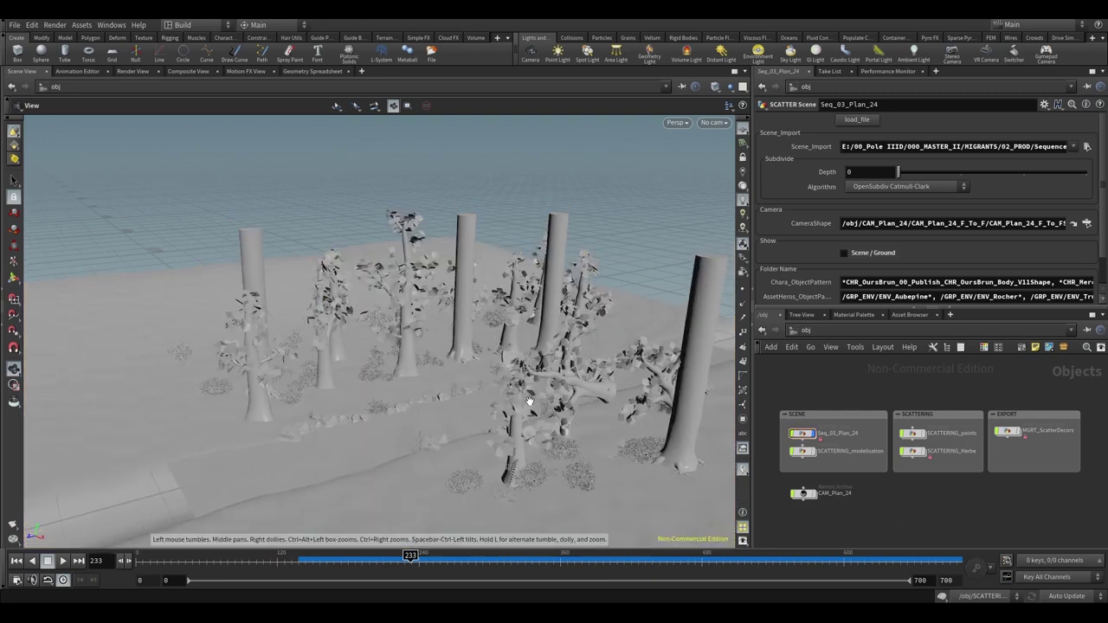
pyautogui.scroll(-3, 536, 413)
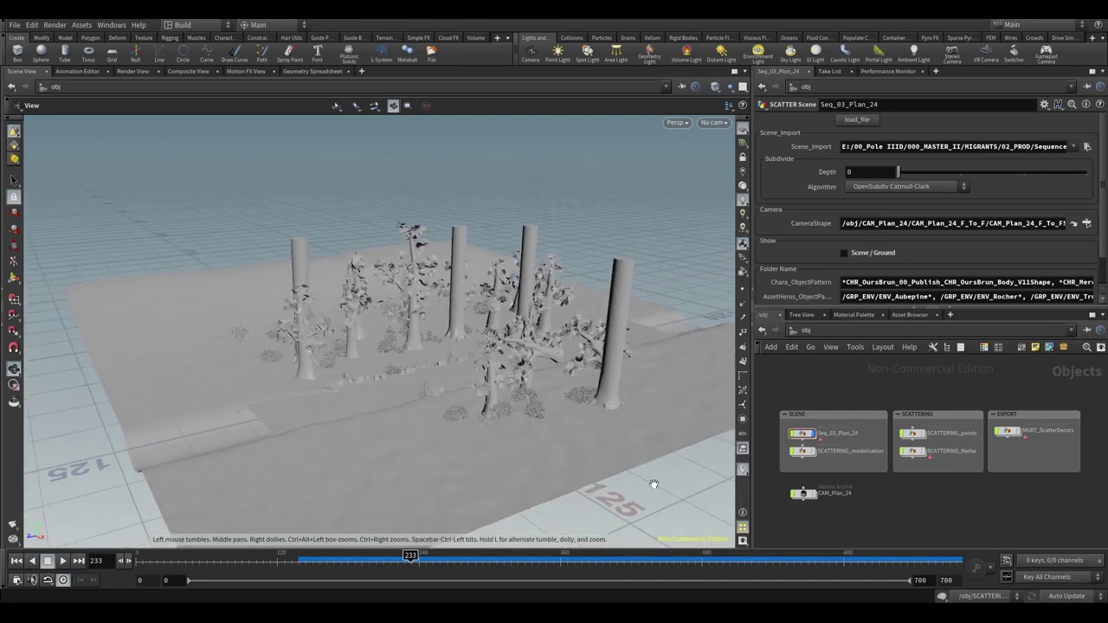
pyautogui.moveTo(502, 391); pyautogui.dragTo(508, 396)
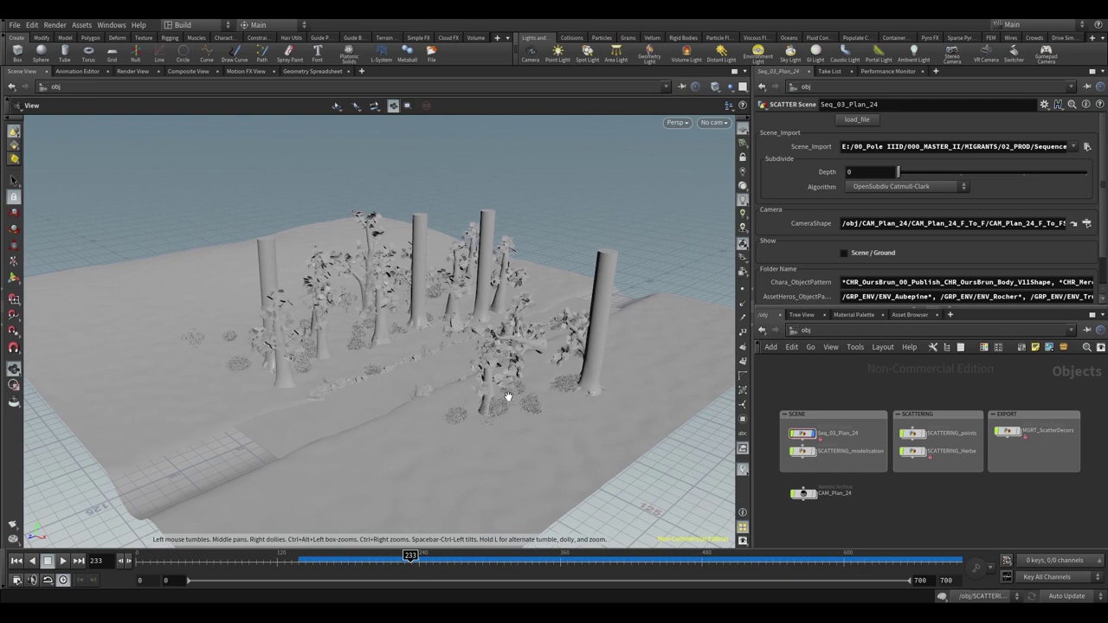
# - Open the SCATTERING_points network and display the InFrustrum_MASK node, followed by the combined MASK_EXISTING_CAM_FRUSTRUM
pyautogui.doubleClick(916, 439)
pyautogui.moveTo(917, 492); pyautogui.dragTo(884, 411, button='middle')
pyautogui.scroll(3, 913, 437)
pyautogui.click(910, 440)
pyautogui.click(973, 439)
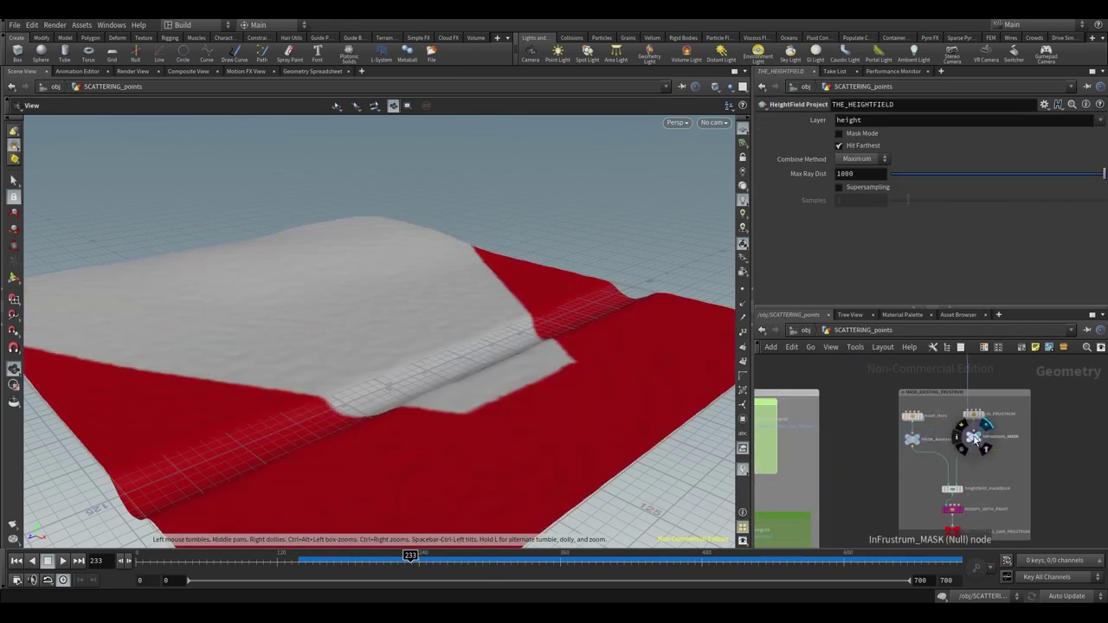
pyautogui.moveTo(996, 488); pyautogui.dragTo(976, 424, button='middle')
pyautogui.click(936, 470)
# - Display the HeightField Scatter node of the TREES group and inspect its distribution over the terrain
pyautogui.scroll(-4, 872, 460)
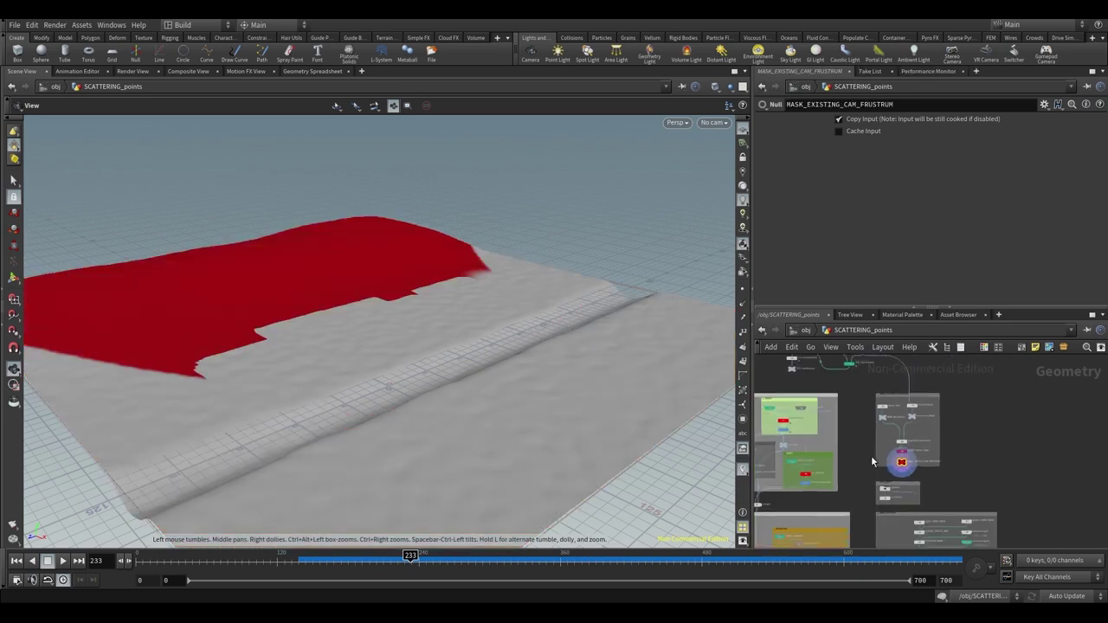
pyautogui.scroll(-1, 871, 456)
pyautogui.moveTo(871, 456); pyautogui.dragTo(930, 455, button='middle')
pyautogui.scroll(6, 870, 432)
pyautogui.moveTo(870, 432); pyautogui.dragTo(866, 468, button='middle')
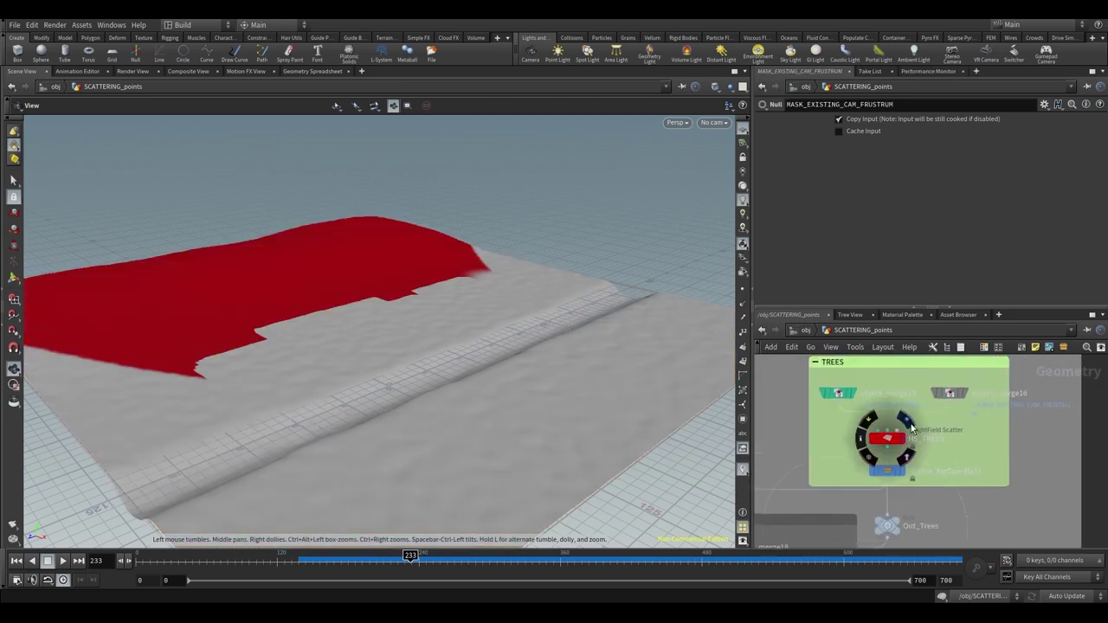
pyautogui.click(906, 425)
pyautogui.moveTo(338, 300); pyautogui.dragTo(438, 317)
pyautogui.scroll(-5, 917, 454)
pyautogui.scroll(2, 996, 459)
# - Compare MASK_AssetHeros and InFrustrum_MASK in the viewport with the combined MASK_EXISTING_CAM_FRUSTRUM
pyautogui.click(1003, 490)
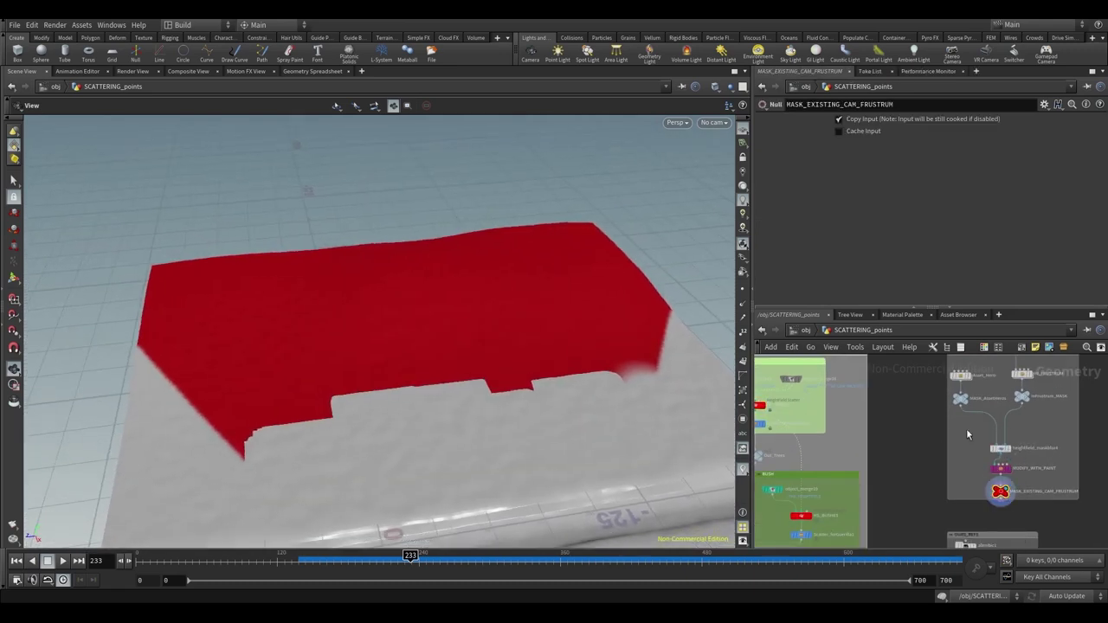
pyautogui.moveTo(959, 400)
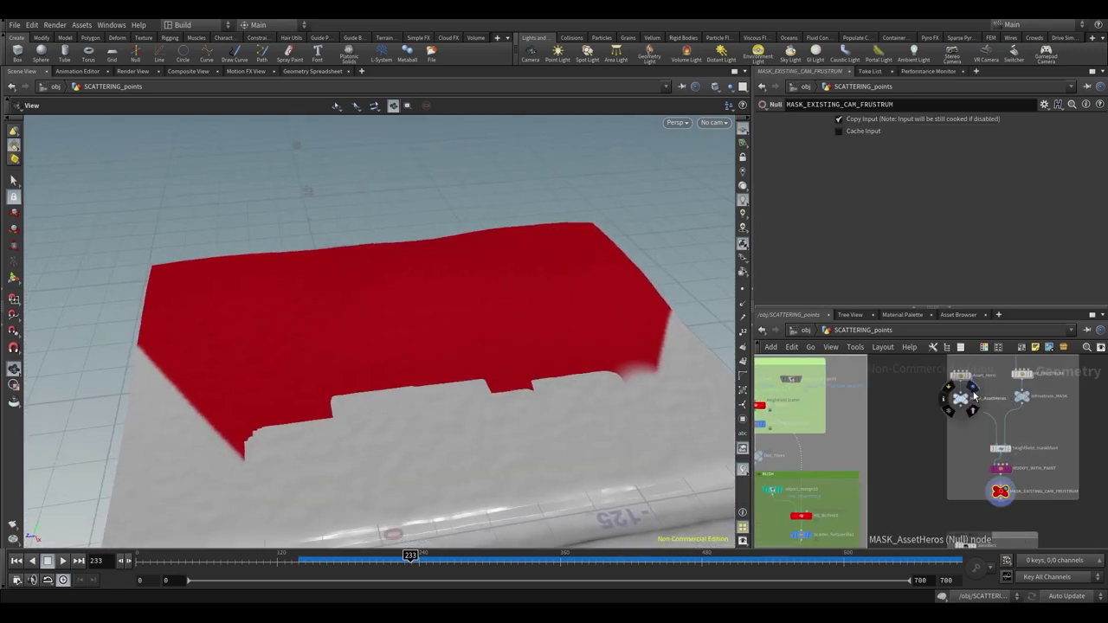
pyautogui.click(971, 394)
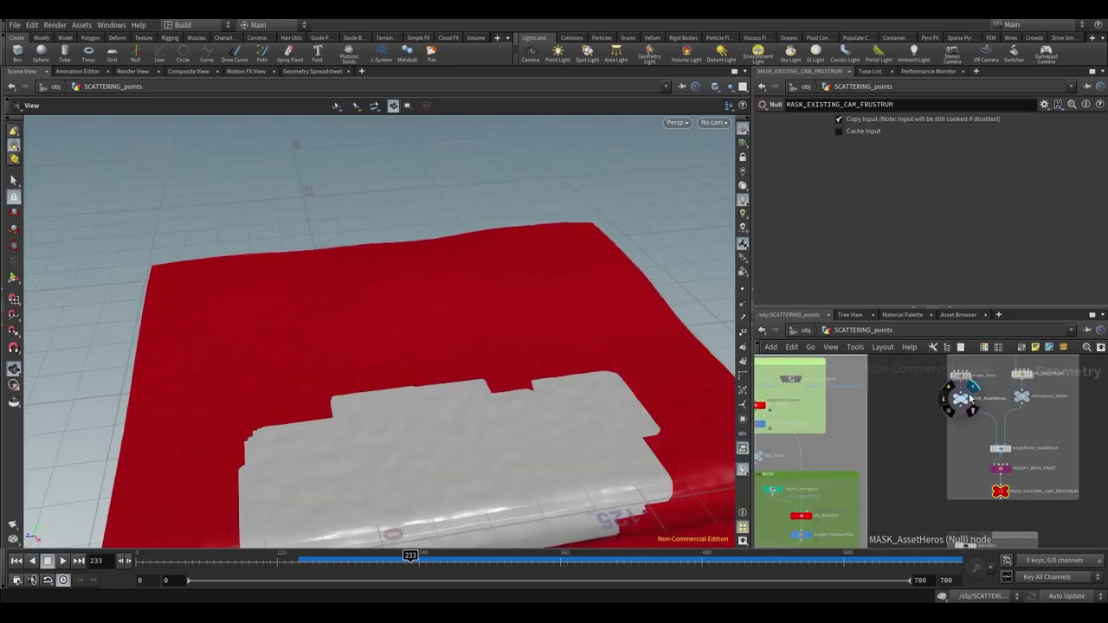
pyautogui.click(1035, 394)
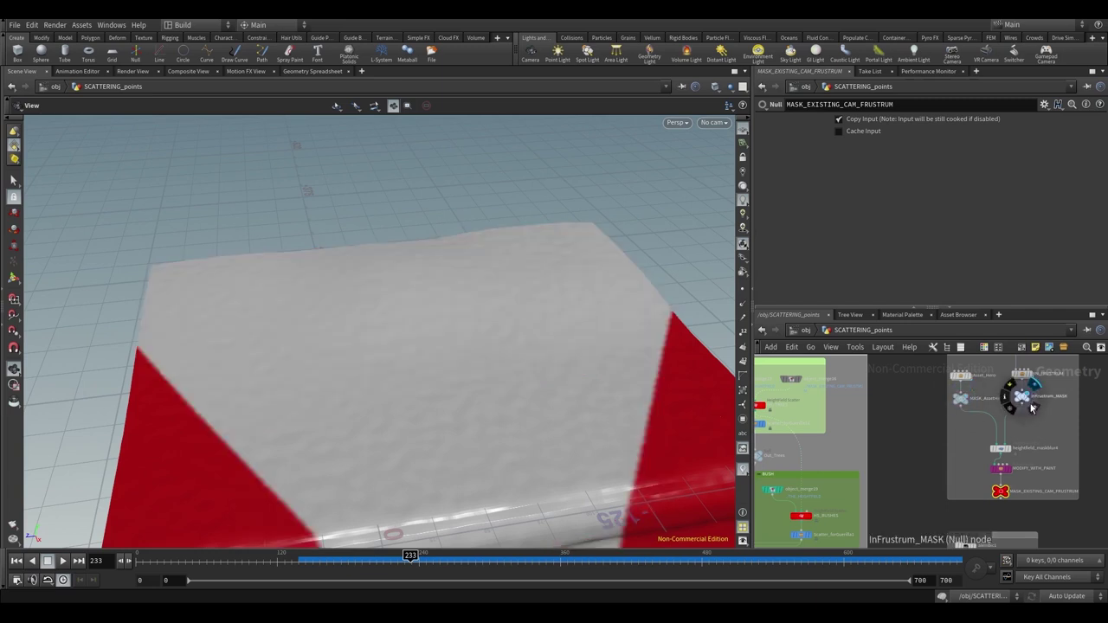
pyautogui.scroll(-2, 1044, 447)
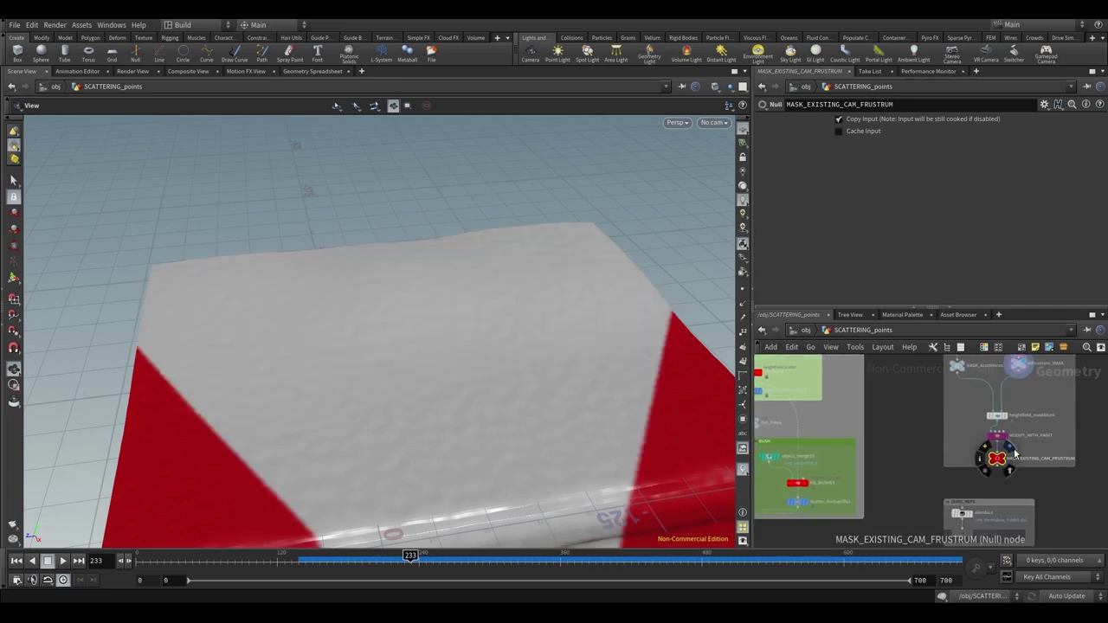
pyautogui.click(1015, 454)
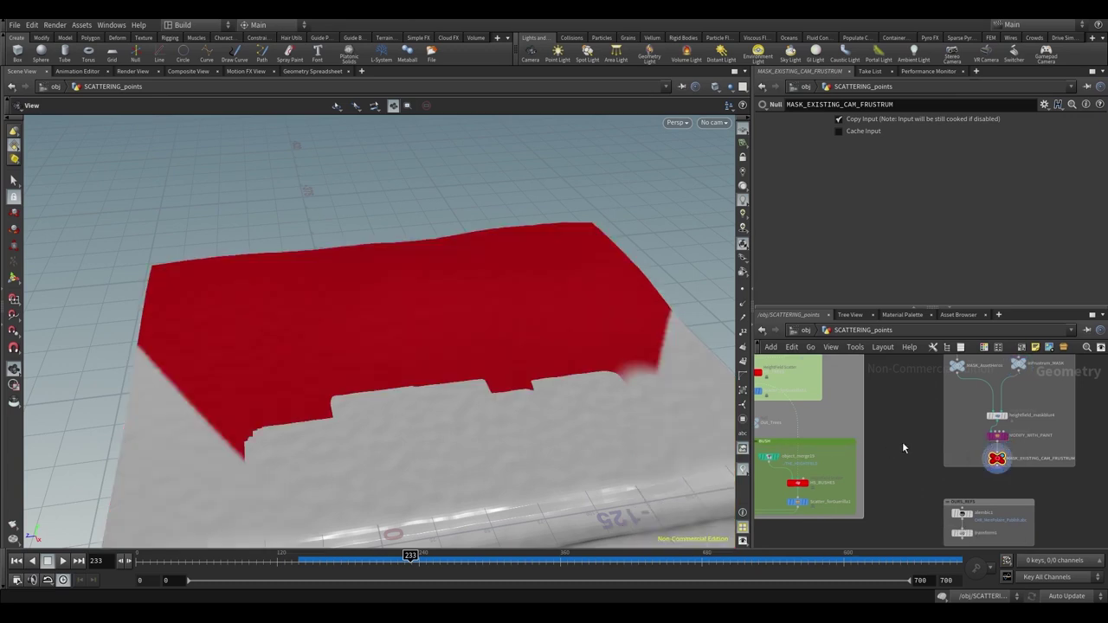
# - Display the scattered points of the TREES group and those of the BUSH group, and inspect their distribution
pyautogui.scroll(-3, 903, 442)
pyautogui.moveTo(932, 431); pyautogui.dragTo(966, 432, button='middle')
pyautogui.scroll(2, 952, 428)
pyautogui.scroll(2, 882, 414)
pyautogui.moveTo(882, 398)
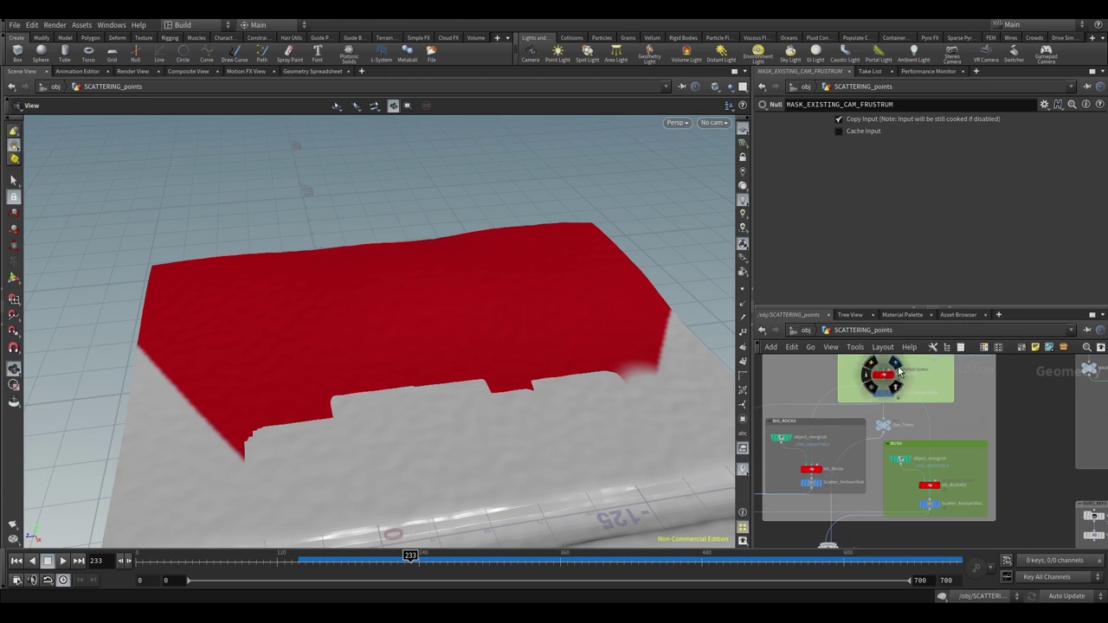
pyautogui.click(901, 376)
pyautogui.moveTo(499, 351); pyautogui.dragTo(494, 332)
pyautogui.scroll(2, 802, 524)
pyautogui.moveTo(806, 448)
pyautogui.click(1003, 457)
pyautogui.moveTo(510, 305); pyautogui.dragTo(542, 319)
pyautogui.scroll(-6, 979, 413)
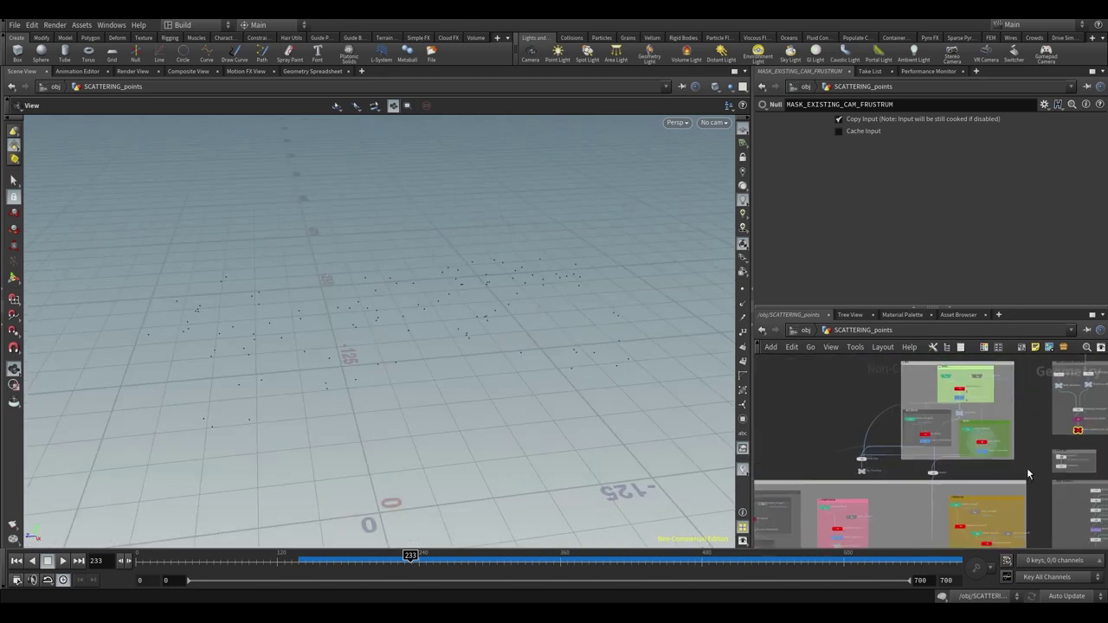
# - Display and select Mask_ForMediumRocks in the MASK_forFlower group and examine the mask on the terrain
pyautogui.moveTo(1020, 468); pyautogui.dragTo(854, 415, button='middle')
pyautogui.scroll(5, 906, 457)
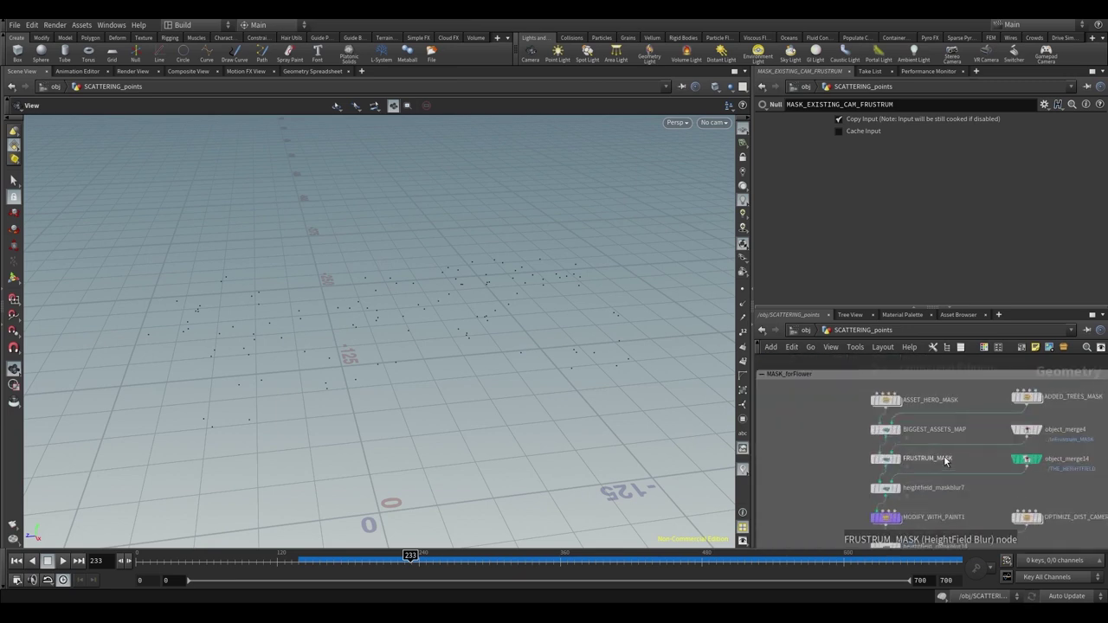
pyautogui.moveTo(829, 478); pyautogui.dragTo(796, 451, button='middle')
pyautogui.moveTo(796, 490); pyautogui.dragTo(798, 440, button='middle')
pyautogui.click(881, 483)
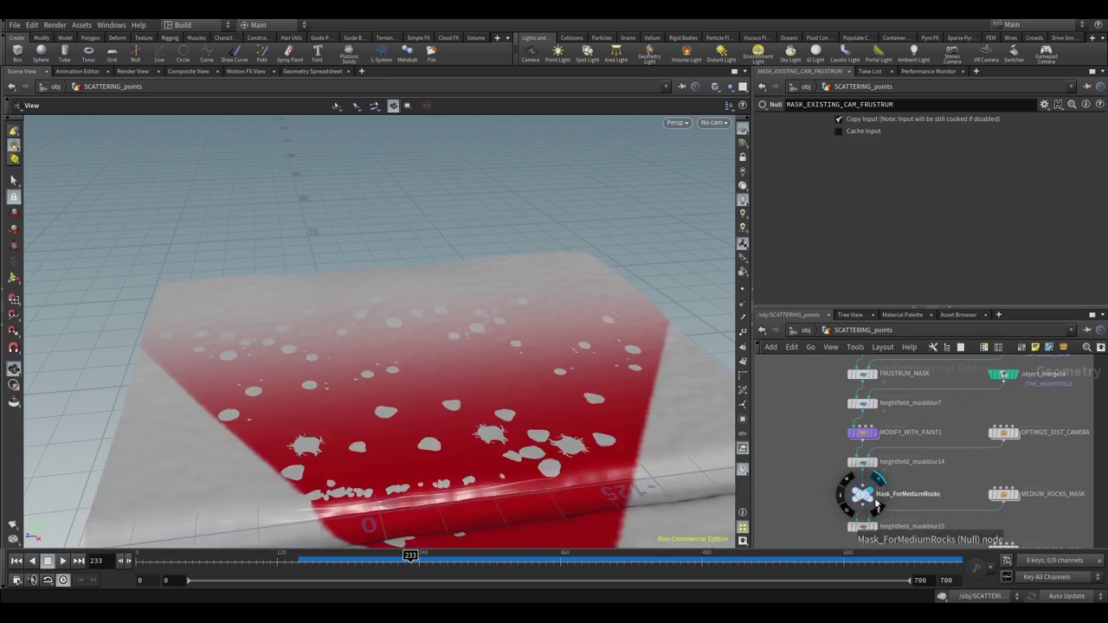
pyautogui.click(856, 502)
pyautogui.moveTo(569, 409); pyautogui.dragTo(475, 389)
# - Display the merge node below the Rocks scatter setup and inspect the combined scatter points
pyautogui.scroll(-6, 874, 450)
pyautogui.scroll(8, 913, 445)
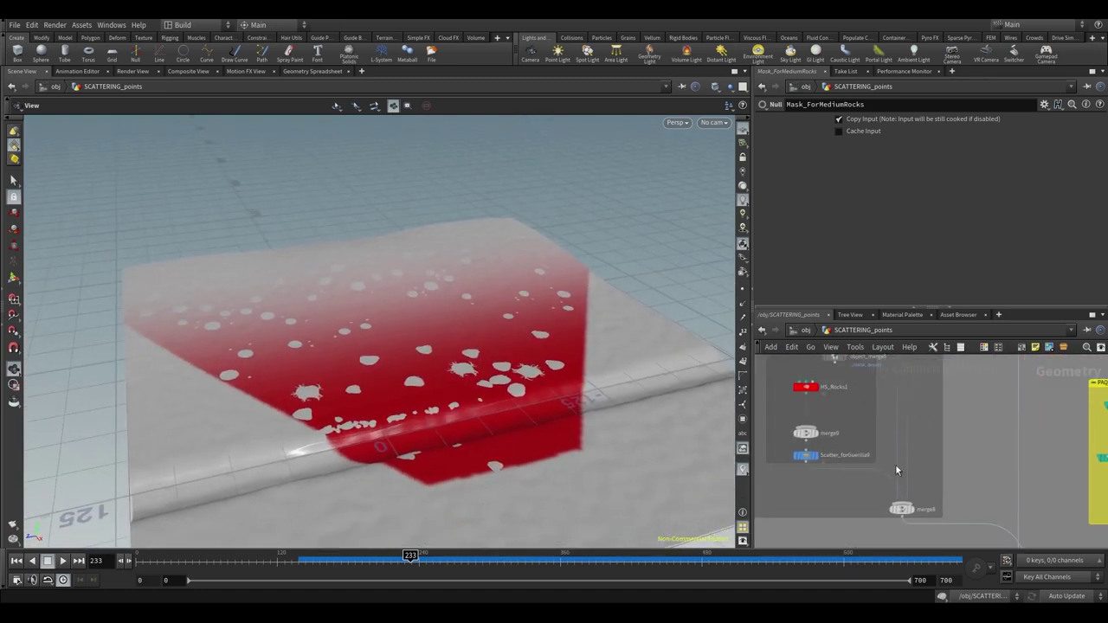
pyautogui.click(909, 509)
pyautogui.moveTo(438, 367); pyautogui.dragTo(460, 366)
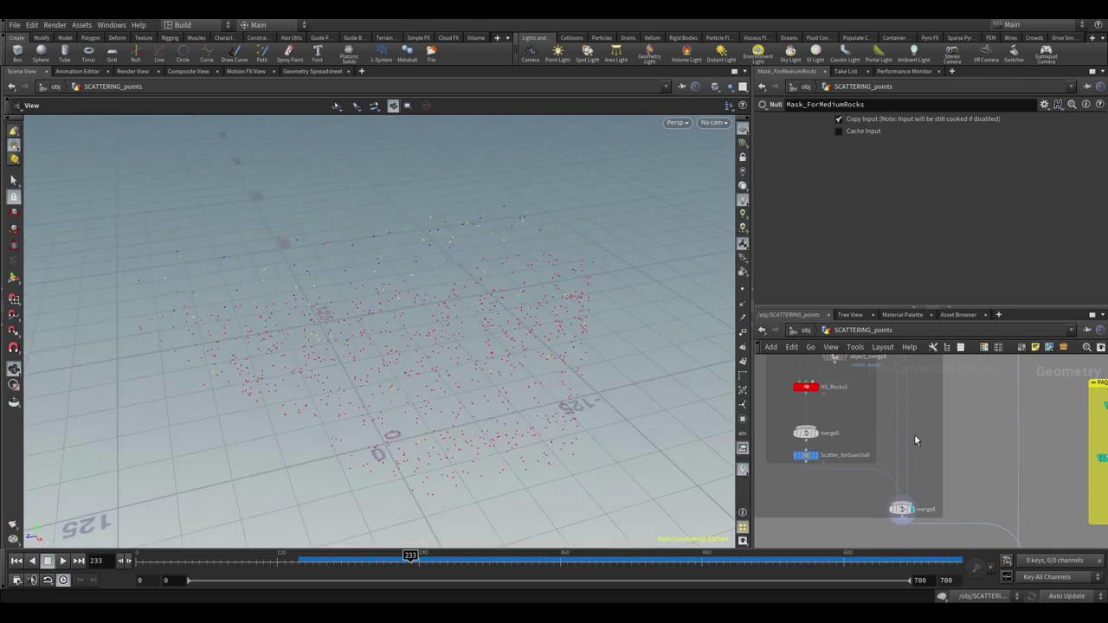
# - Display Mask_forChampignons and Mask_ForDetails in turn and examine both masks on the terrain
pyautogui.scroll(-5, 915, 436)
pyautogui.scroll(8, 902, 470)
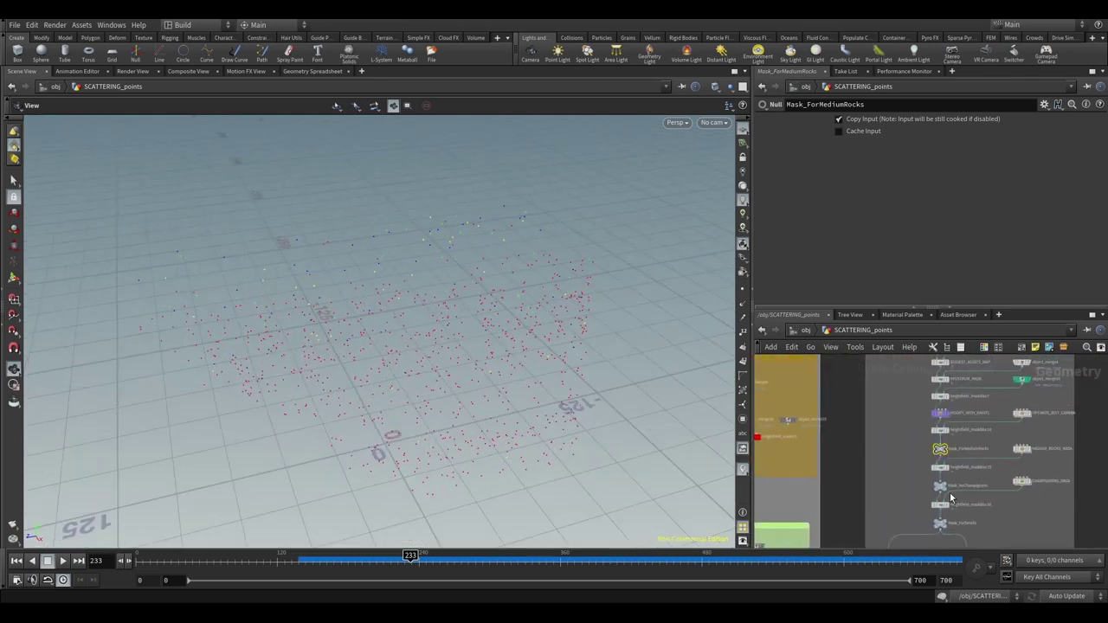
pyautogui.click(937, 487)
pyautogui.click(935, 486)
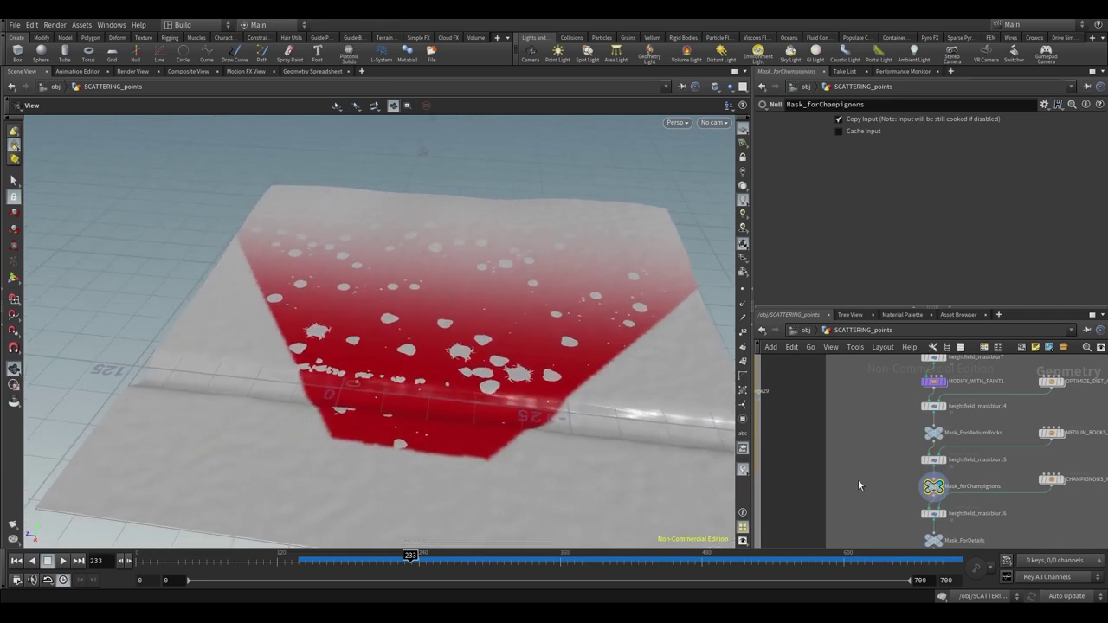
pyautogui.click(941, 540)
pyautogui.moveTo(465, 336); pyautogui.dragTo(550, 318)
pyautogui.moveTo(550, 318); pyautogui.dragTo(452, 392, button='middle')
pyautogui.moveTo(453, 393); pyautogui.dragTo(457, 379)
# - Select Scatter_forGuerilla11 in the TREES group and review its object weights and GuerillaTags list
pyautogui.scroll(-5, 899, 461)
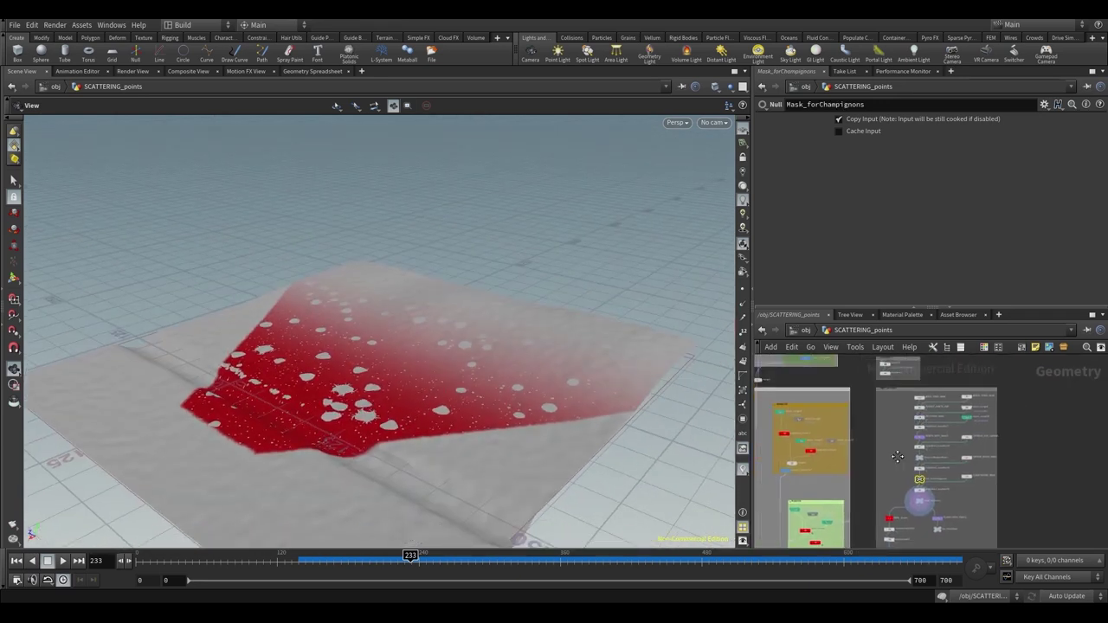
pyautogui.moveTo(897, 457); pyautogui.dragTo(1055, 470, button='middle')
pyautogui.moveTo(921, 417); pyautogui.dragTo(902, 501, button='middle')
pyautogui.scroll(8, 937, 460)
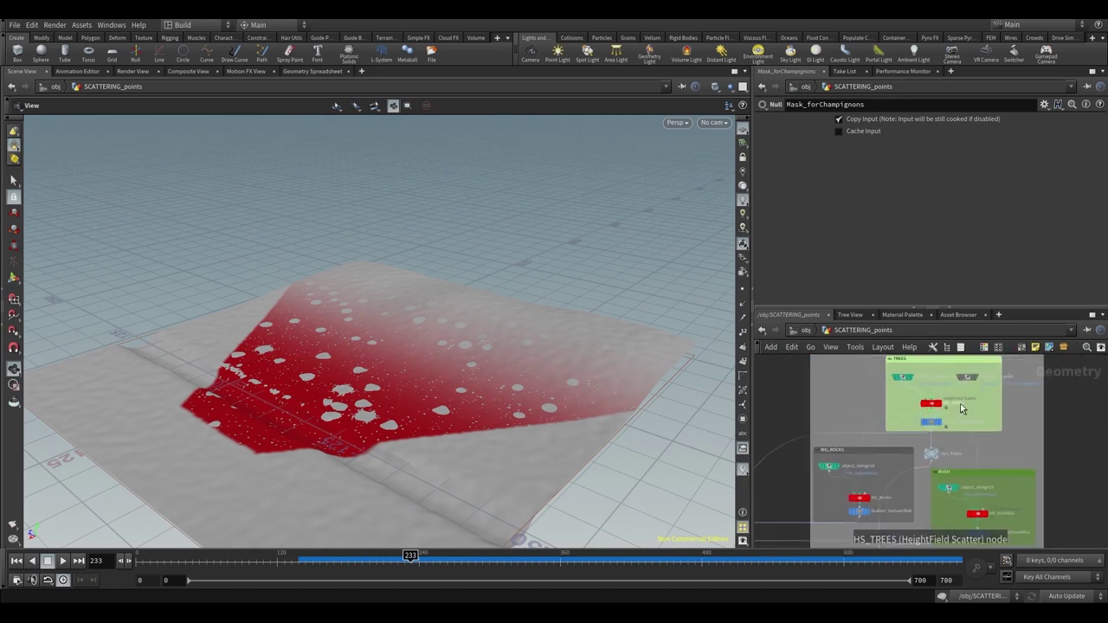
pyautogui.moveTo(991, 426); pyautogui.dragTo(965, 446, button='middle')
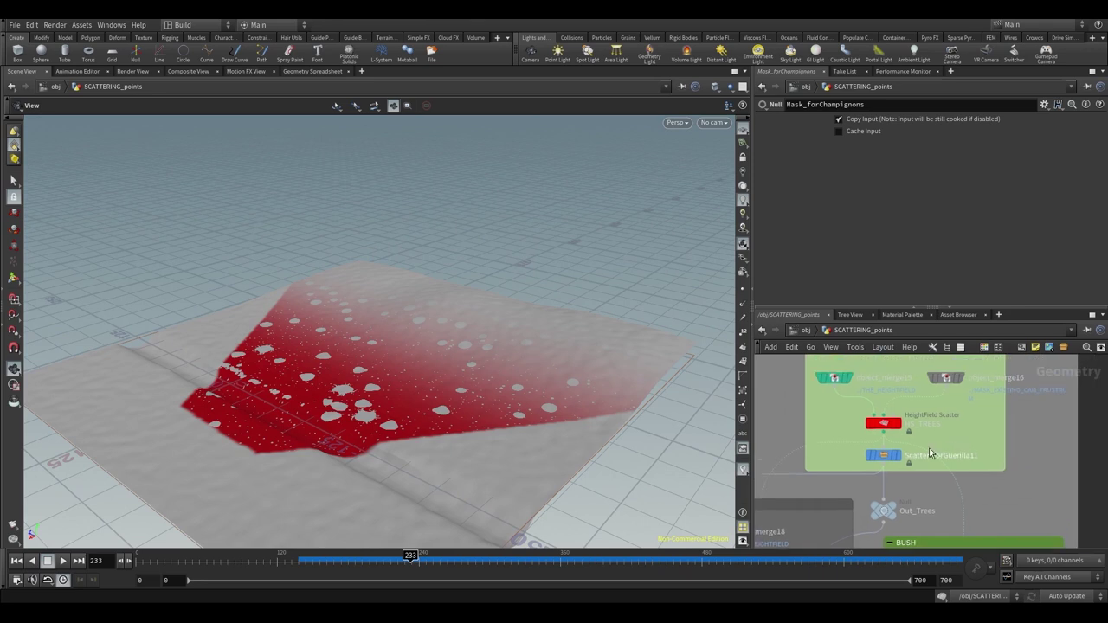
pyautogui.click(881, 454)
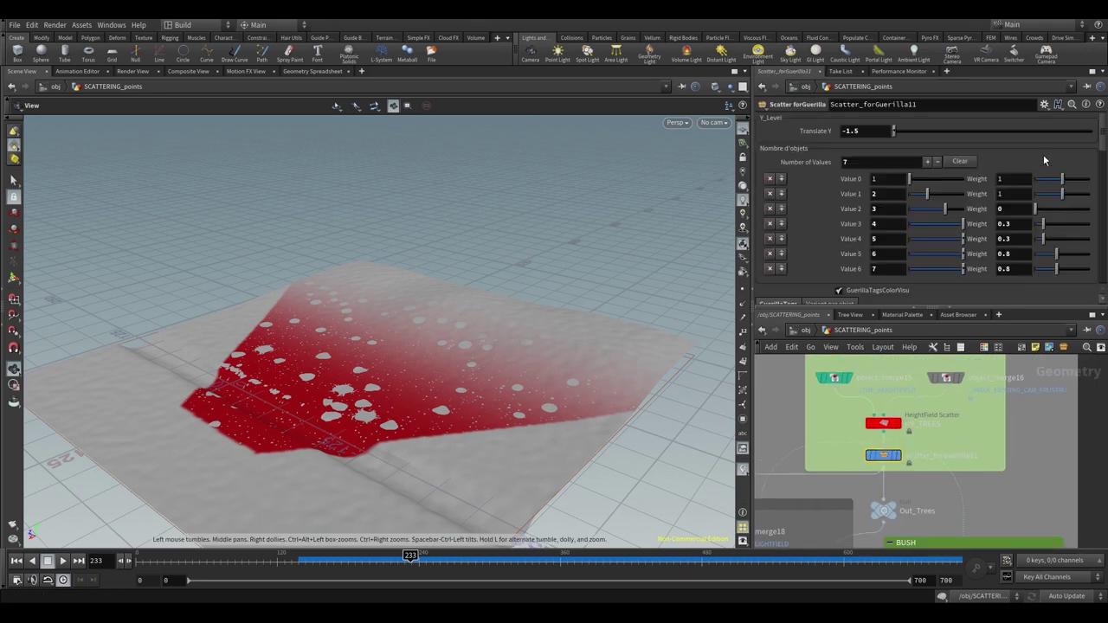
pyautogui.moveTo(1103, 137); pyautogui.dragTo(1103, 163)
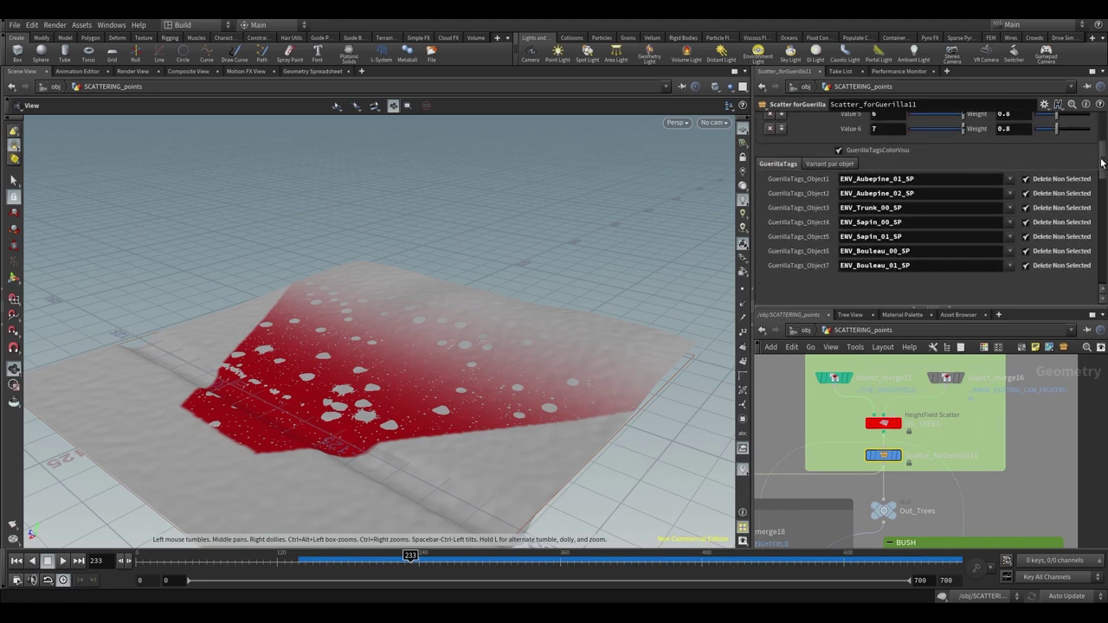
# - Display the Scatter_forGuerilla11 points in the viewport and compare their colours with the object weights and GuerillaTags
pyautogui.click(904, 442)
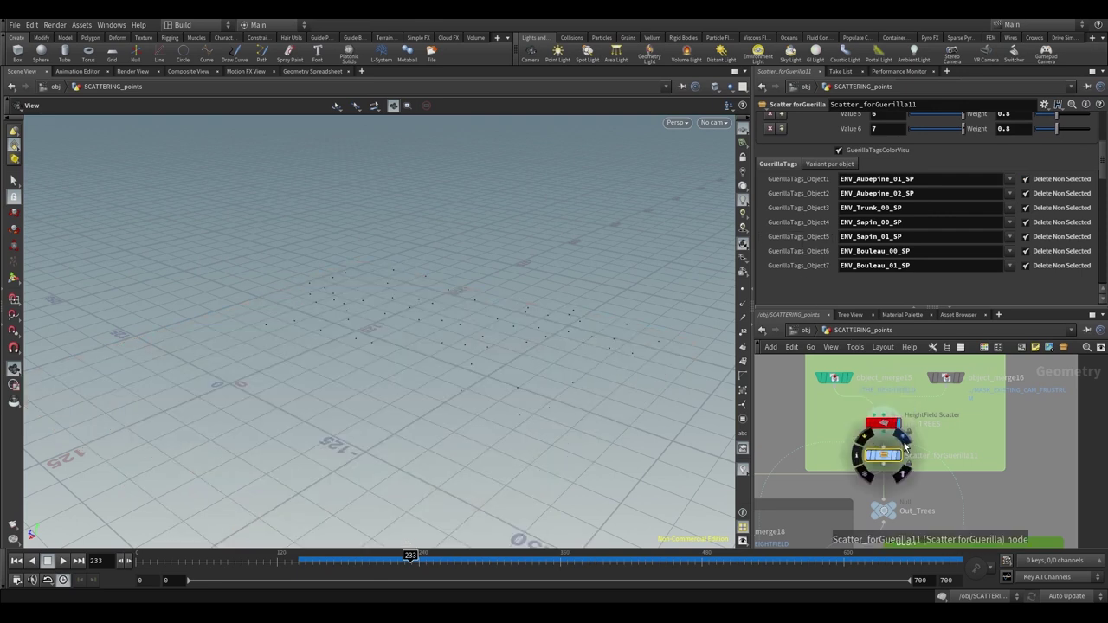
pyautogui.moveTo(673, 404); pyautogui.dragTo(460, 335)
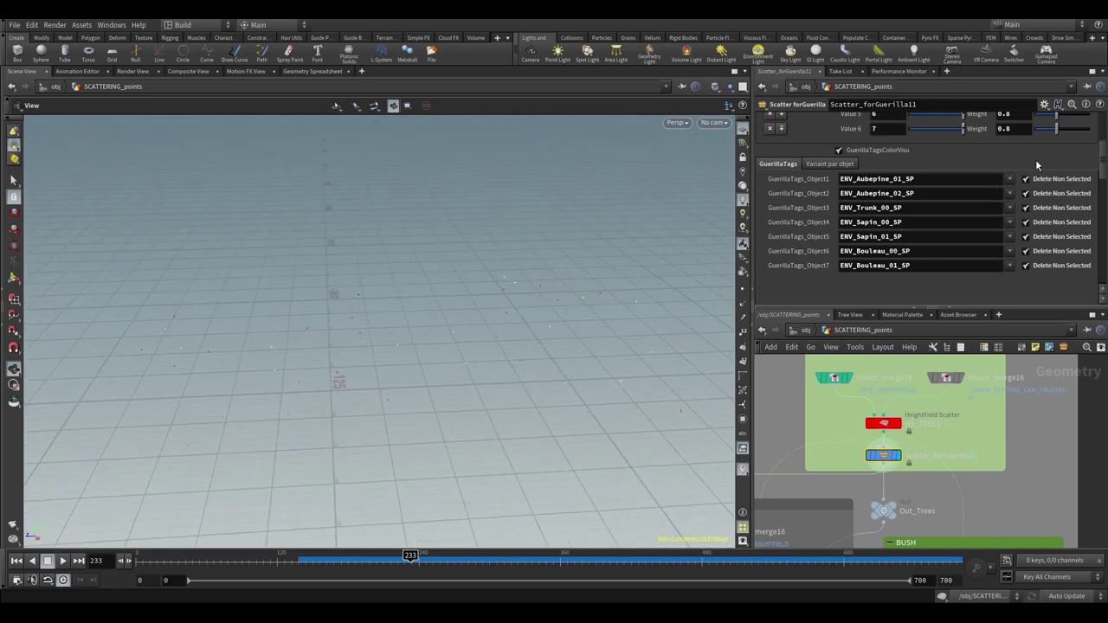
pyautogui.scroll(5, 1037, 169)
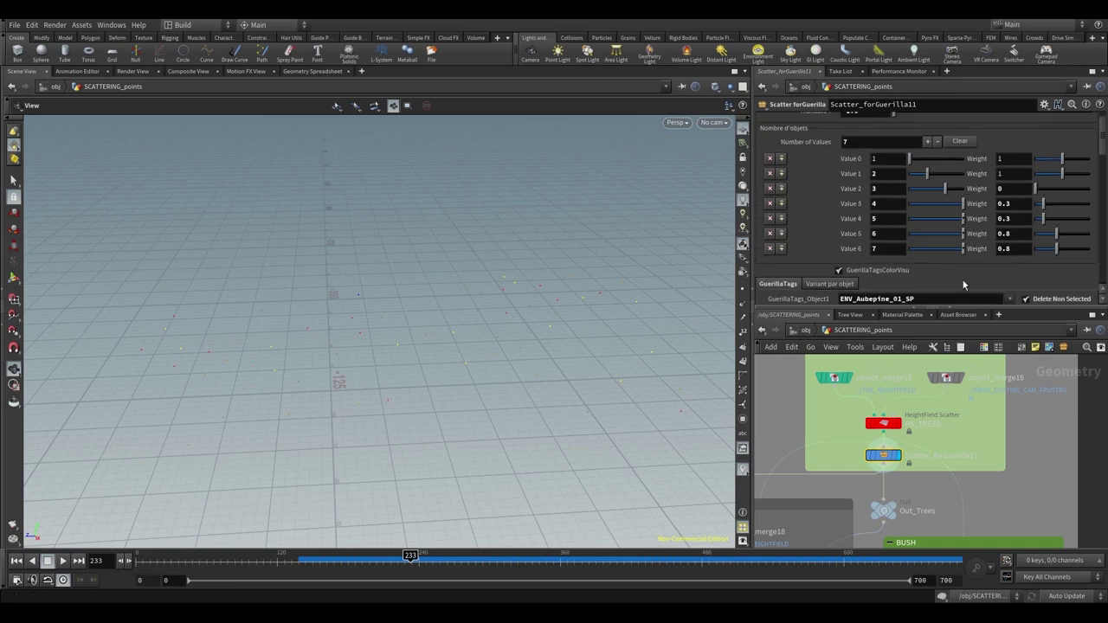
pyautogui.scroll(-5, 985, 253)
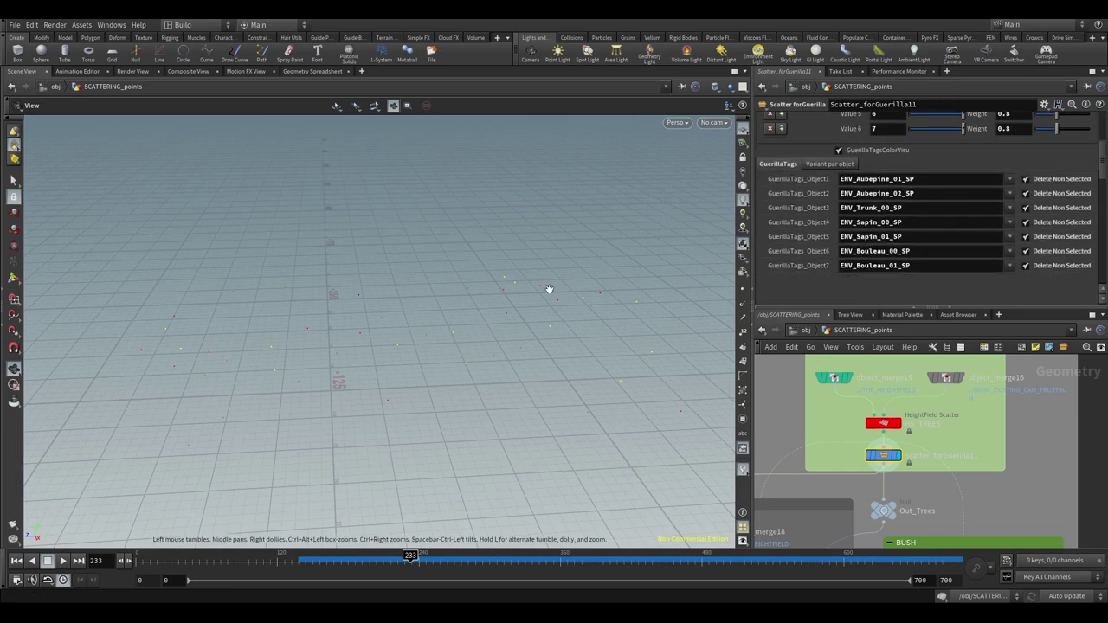
pyautogui.moveTo(548, 289)
pyautogui.mouseDown()
pyautogui.moveTo(490, 304)
pyautogui.moveTo(554, 295)
pyautogui.mouseUp()
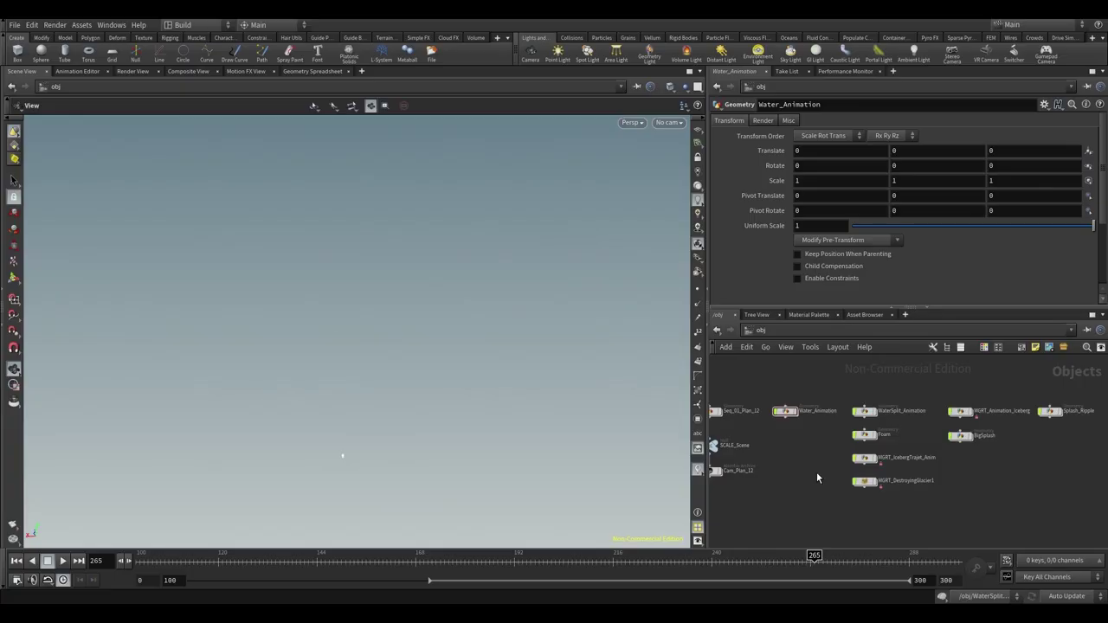
# - In the water scene, open the Water_Animation network, display filecache1 and look through the CAM_Plan_12 camera
pyautogui.moveTo(822, 464); pyautogui.dragTo(802, 471, button='middle')
pyautogui.doubleClick(783, 413)
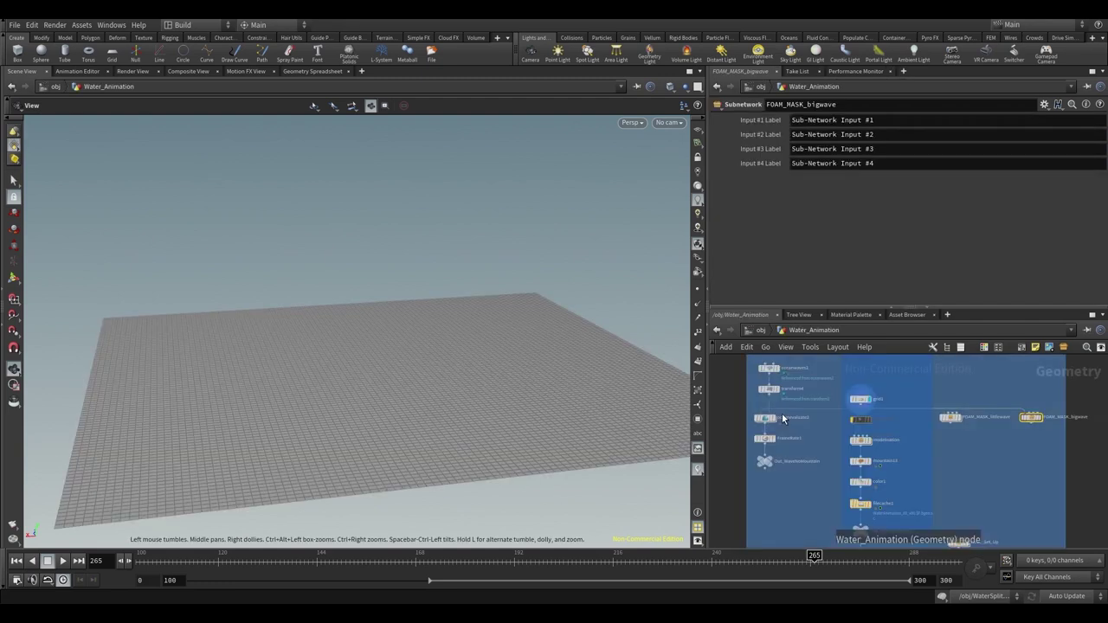
pyautogui.click(872, 459)
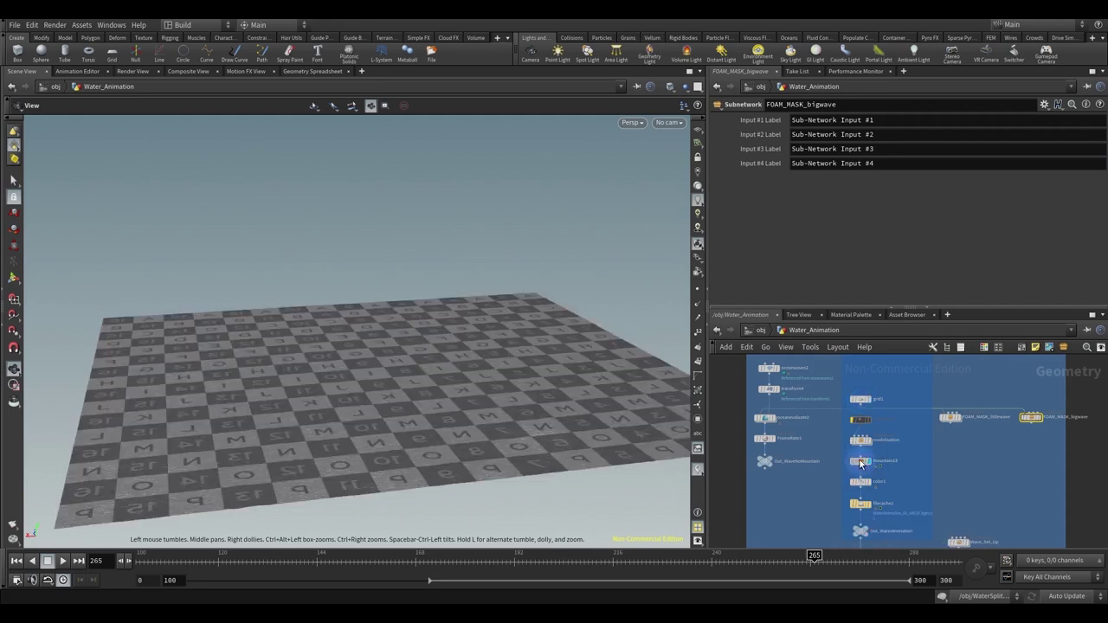
pyautogui.click(861, 505)
pyautogui.click(668, 122)
pyautogui.click(675, 188)
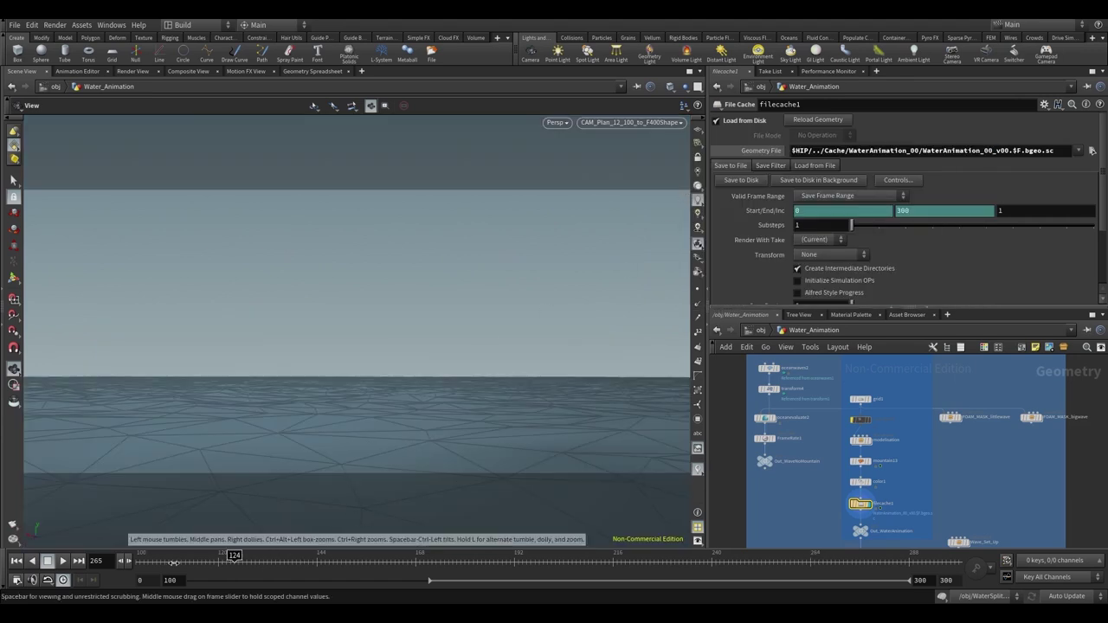
# - Play back the cached water surface of filecache1 from frame 113 and check the animated noise offset of mountain13
pyautogui.moveTo(170, 563); pyautogui.dragTo(139, 561)
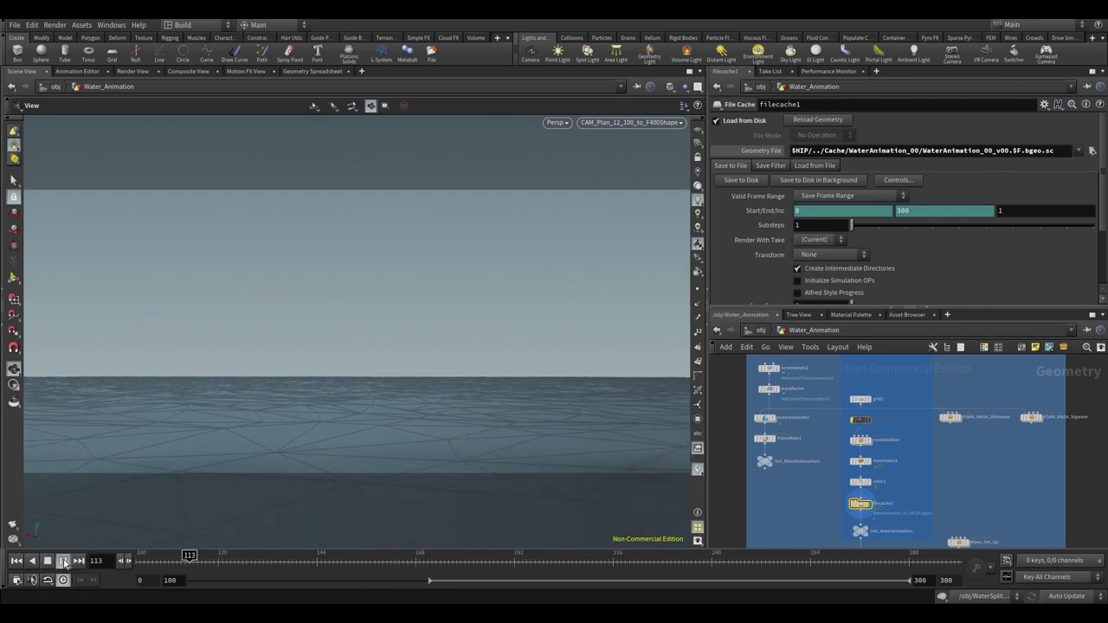
pyautogui.click(859, 461)
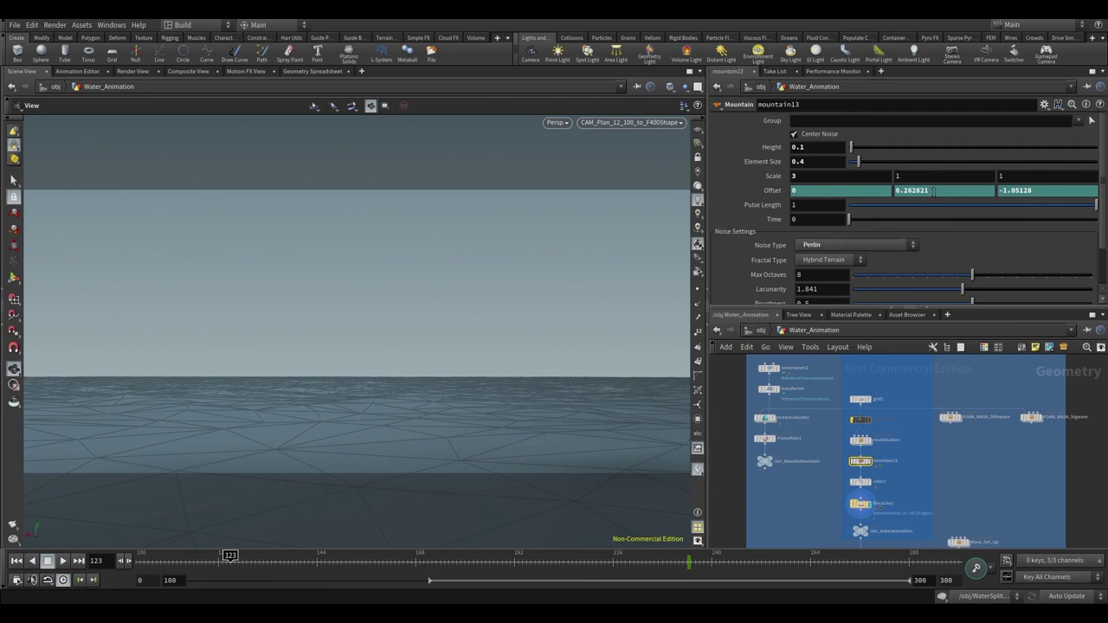
pyautogui.click(860, 504)
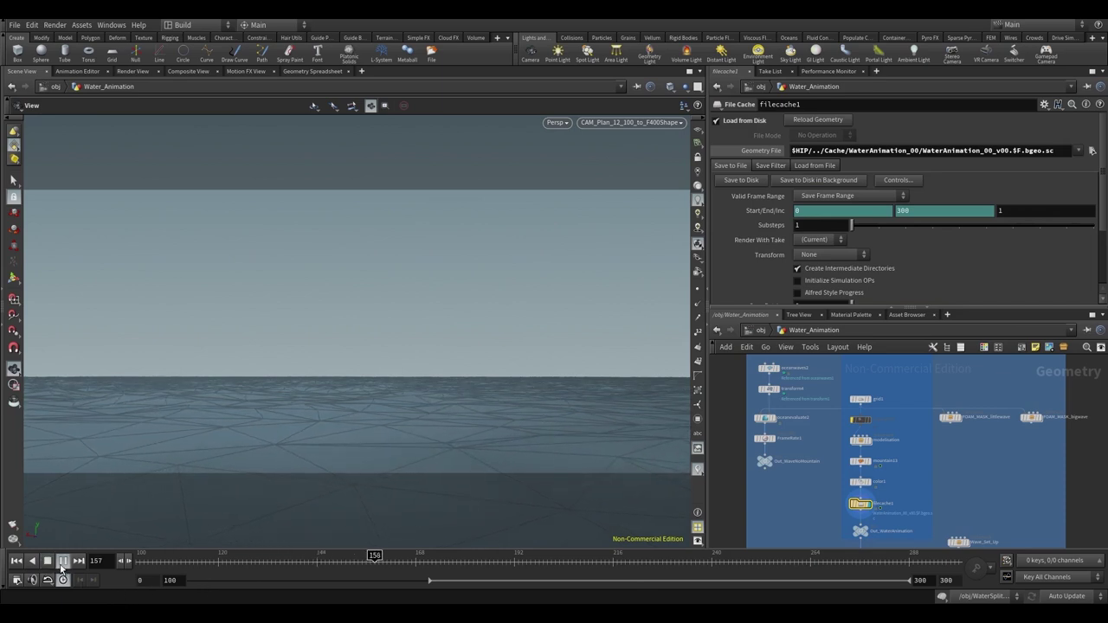
pyautogui.click(61, 566)
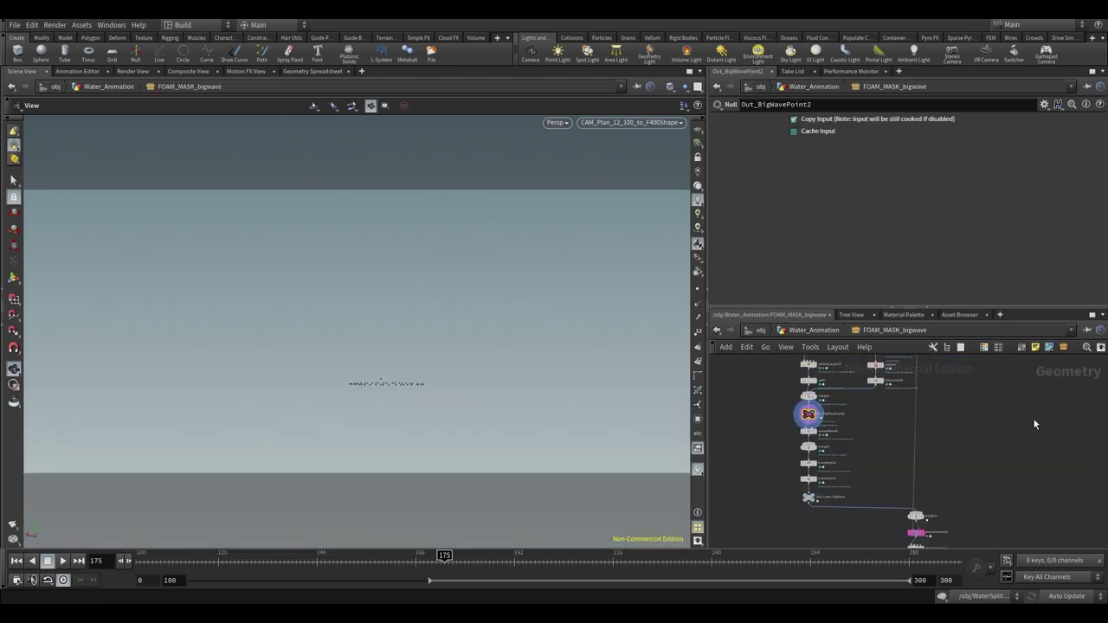
# - Open FOAM_MASK_bigwave, frame the Out_BigWavePoint2 points in the viewport and scrub through their animation to frame 243
pyautogui.doubleClick(1032, 419)
pyautogui.press('f')
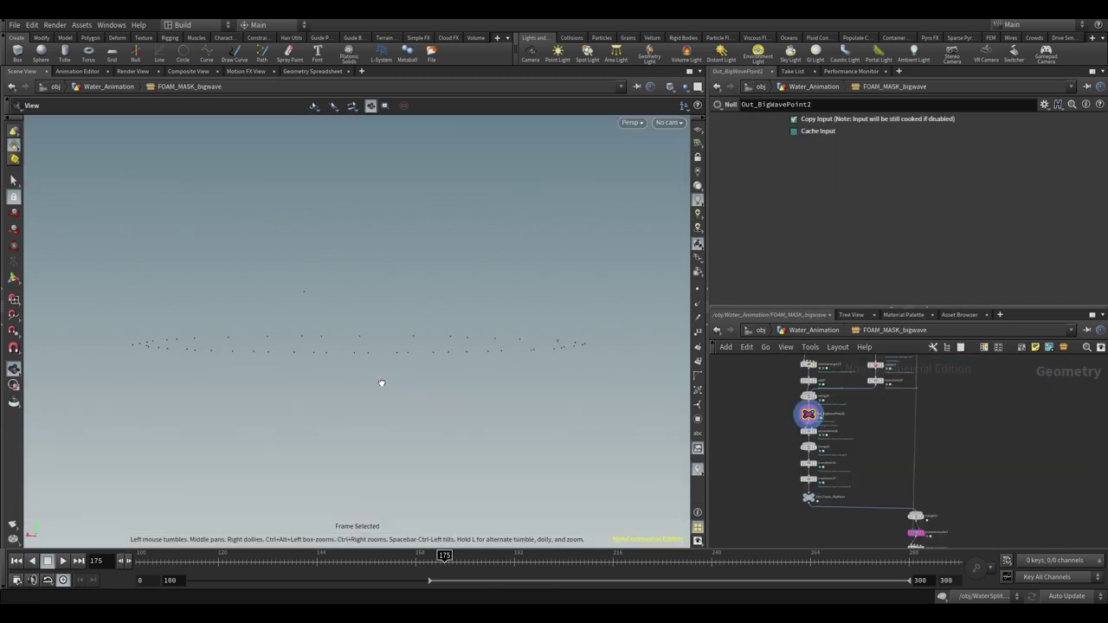
pyautogui.moveTo(392, 388); pyautogui.dragTo(409, 388)
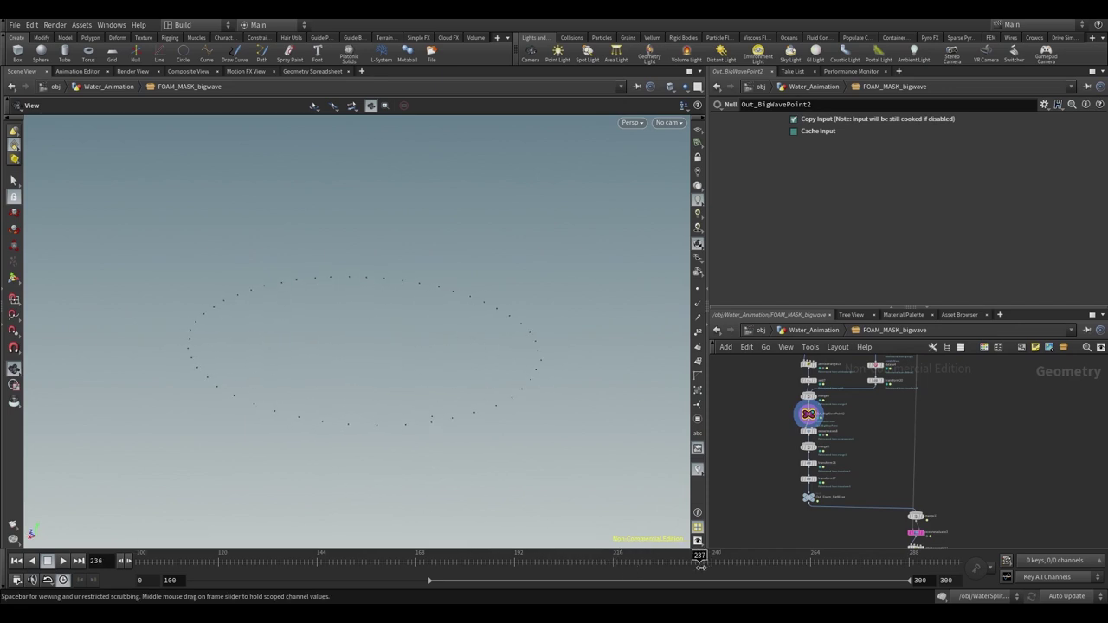
pyautogui.moveTo(706, 568); pyautogui.dragTo(724, 568)
# - Display oceanevaluate3, scrub the deformed big wave grid to frame 273 and look through the CAM_Plan_12_100_to_F400 camera
pyautogui.moveTo(1007, 515); pyautogui.dragTo(970, 438, button='middle')
pyautogui.click(893, 443)
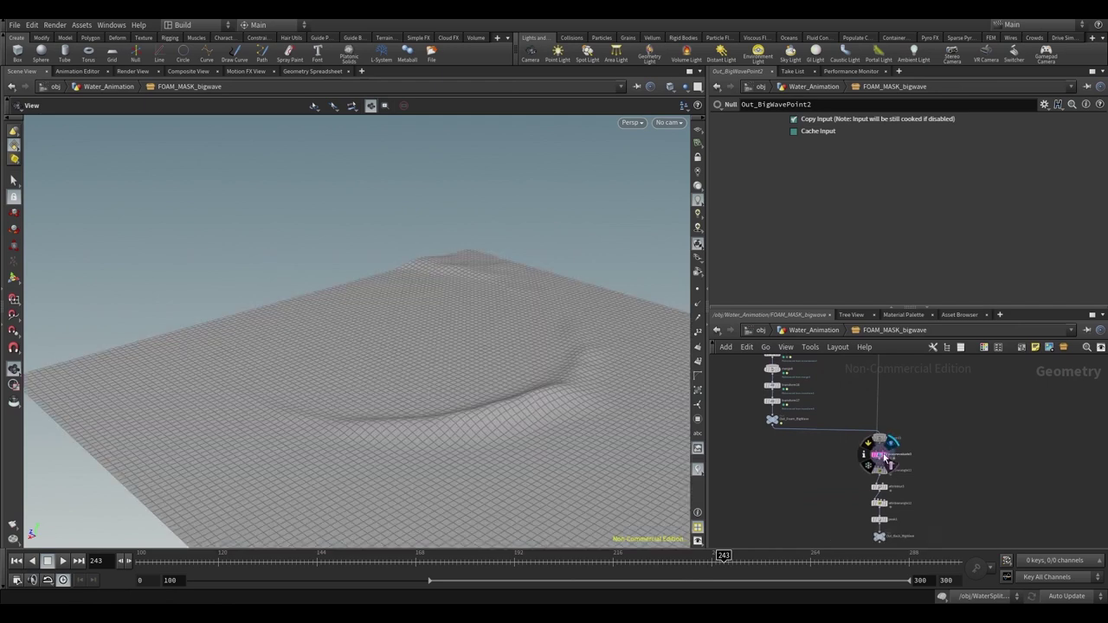
pyautogui.click(882, 458)
pyautogui.moveTo(575, 466); pyautogui.dragTo(501, 414, button='middle')
pyautogui.moveTo(724, 561); pyautogui.dragTo(847, 559)
pyautogui.click(665, 125)
pyautogui.click(693, 177)
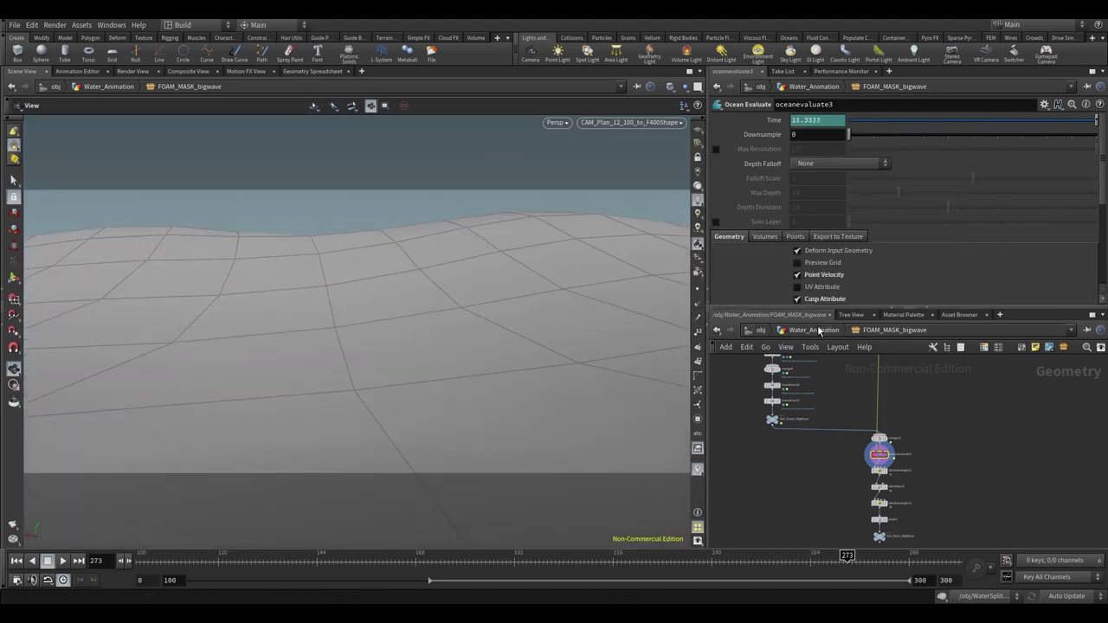
# - Return to the object level, open WaterSplit_Animation to view its object_merge7 water surface, and go to frame 100
pyautogui.click(817, 330)
pyautogui.click(759, 332)
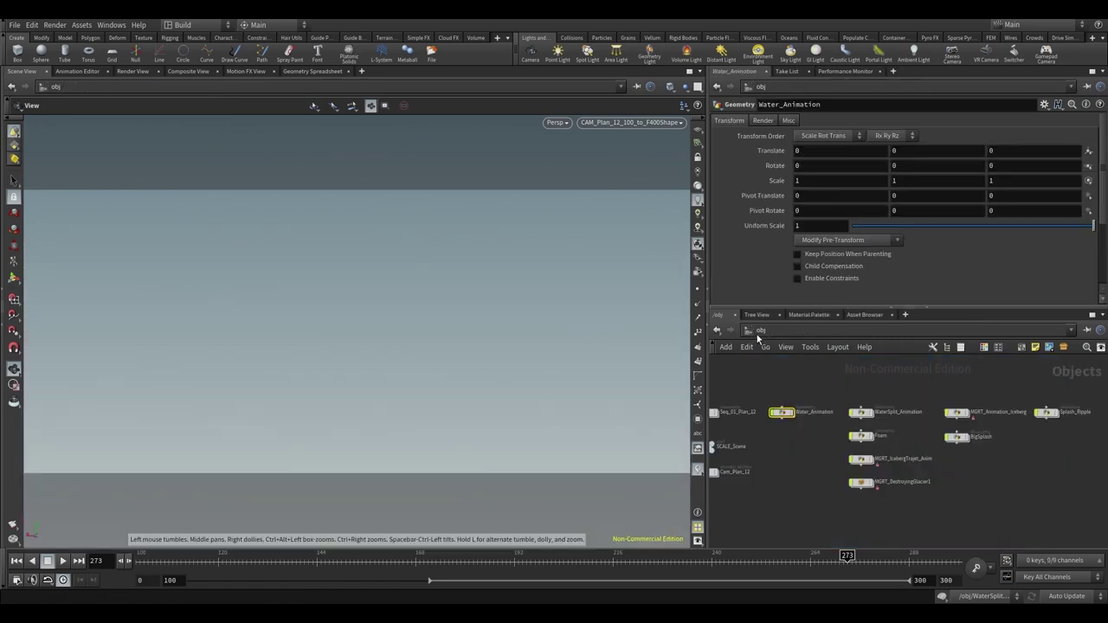
pyautogui.doubleClick(862, 412)
pyautogui.moveTo(867, 424); pyautogui.dragTo(834, 394, button='middle')
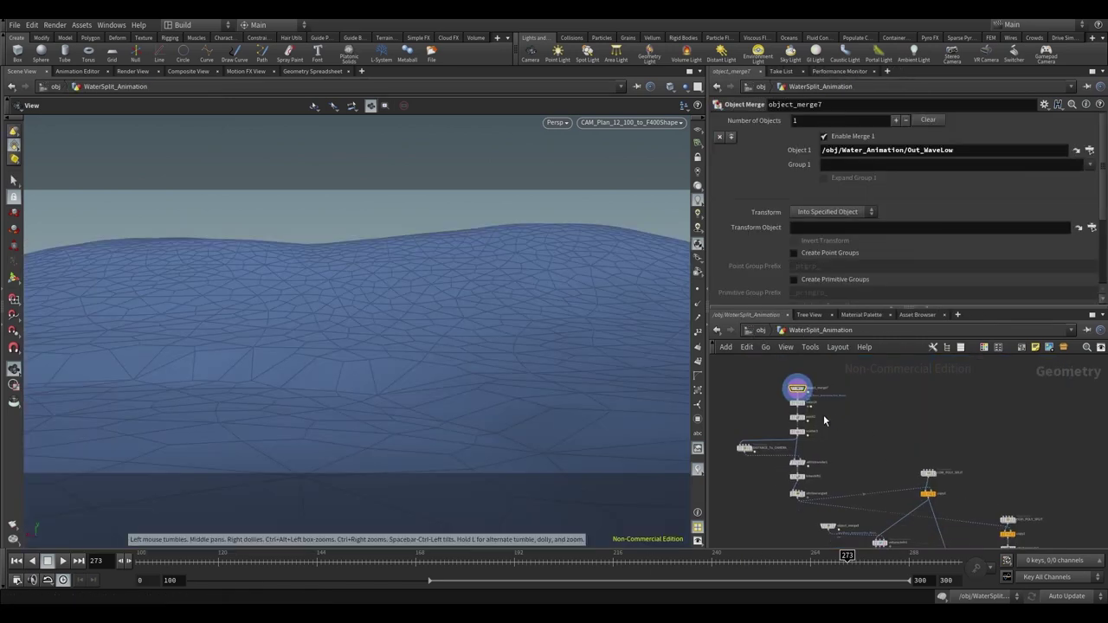
pyautogui.moveTo(798, 390)
pyautogui.click(17, 562)
# - Display the scatter node above attribtransfer1 and examine its points on the water surface from a free view
pyautogui.moveTo(460, 376); pyautogui.dragTo(472, 410)
pyautogui.click(808, 422)
pyautogui.click(799, 432)
pyautogui.moveTo(413, 383); pyautogui.dragTo(400, 401)
pyautogui.scroll(3, 812, 449)
# - Display the low-poly pieces copied by copy2 and look at them through the CAM_Plan_12_100_to_F400 camera
pyautogui.moveTo(895, 506); pyautogui.dragTo(859, 456, button='middle')
pyautogui.click(985, 468)
pyautogui.click(971, 469)
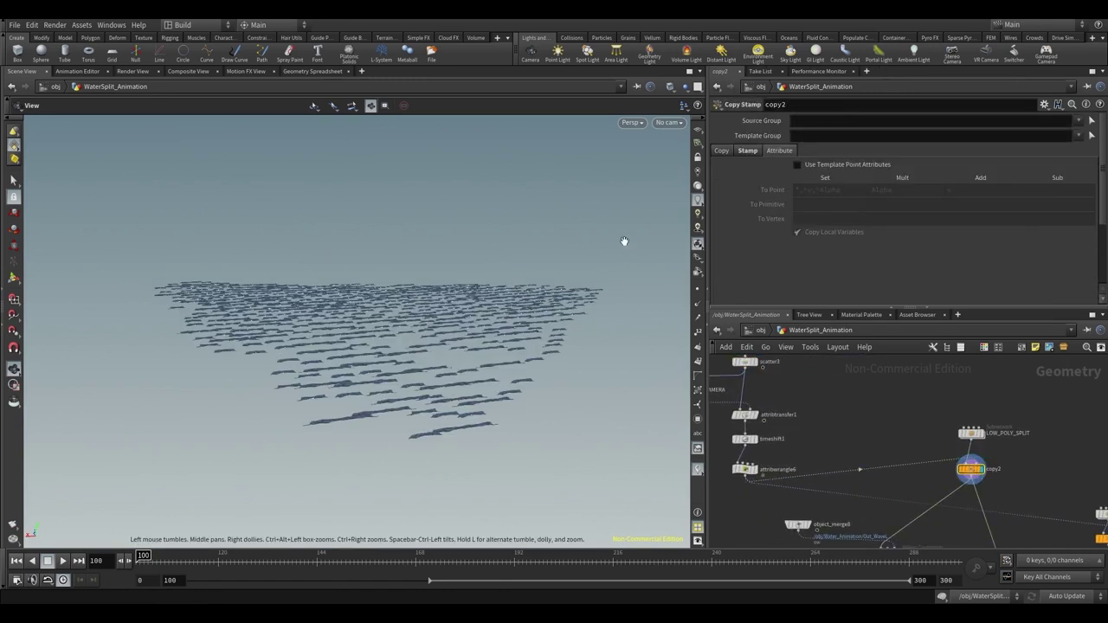
pyautogui.click(668, 122)
pyautogui.click(683, 189)
# - Display vellumcloth1 and vellumattach1 in turn and examine the Vellum constraints on the split water pieces
pyautogui.moveTo(898, 533); pyautogui.dragTo(877, 404, button='middle')
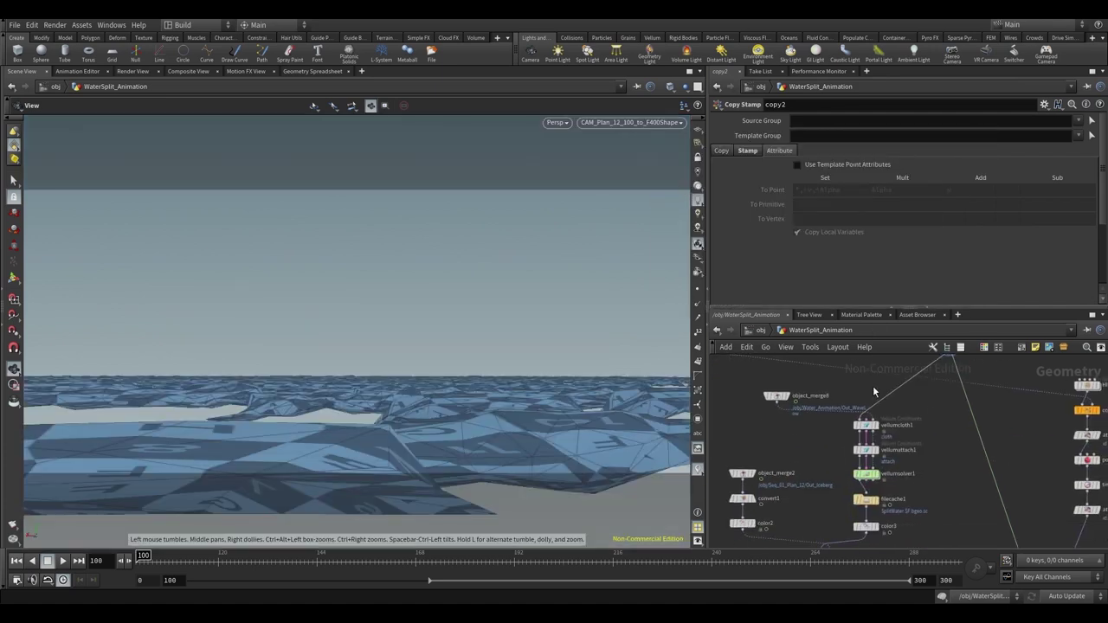
pyautogui.scroll(3, 877, 423)
pyautogui.click(877, 425)
pyautogui.click(877, 425)
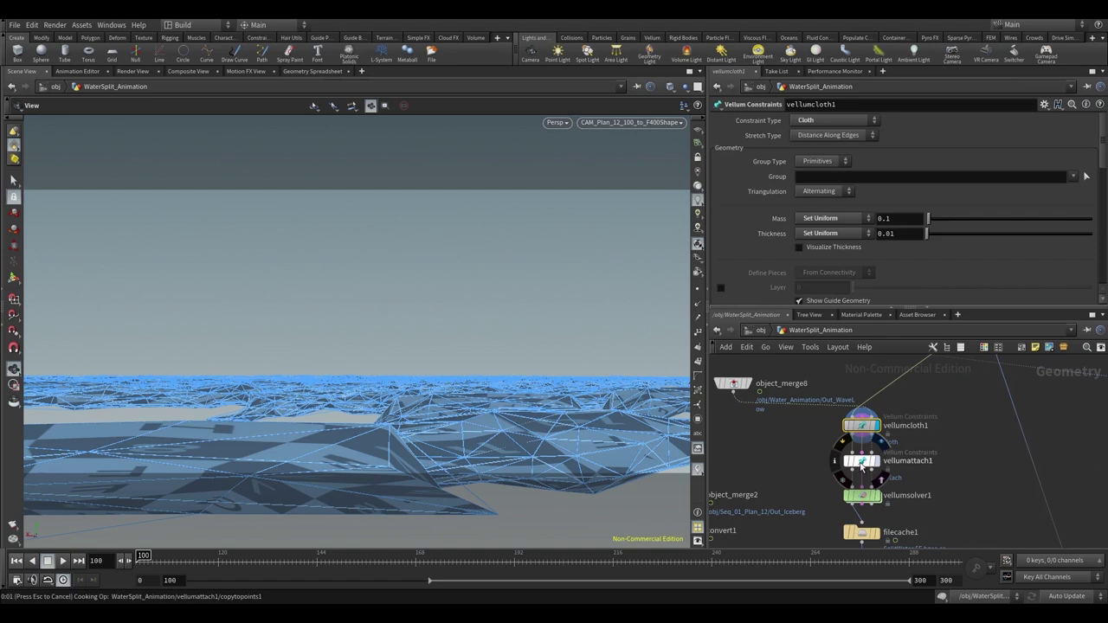
pyautogui.click(861, 465)
# - Display the SplitWater simulation cached in filecache1 and scrub it from frame 100 to 176
pyautogui.moveTo(969, 522); pyautogui.dragTo(958, 459, button='middle')
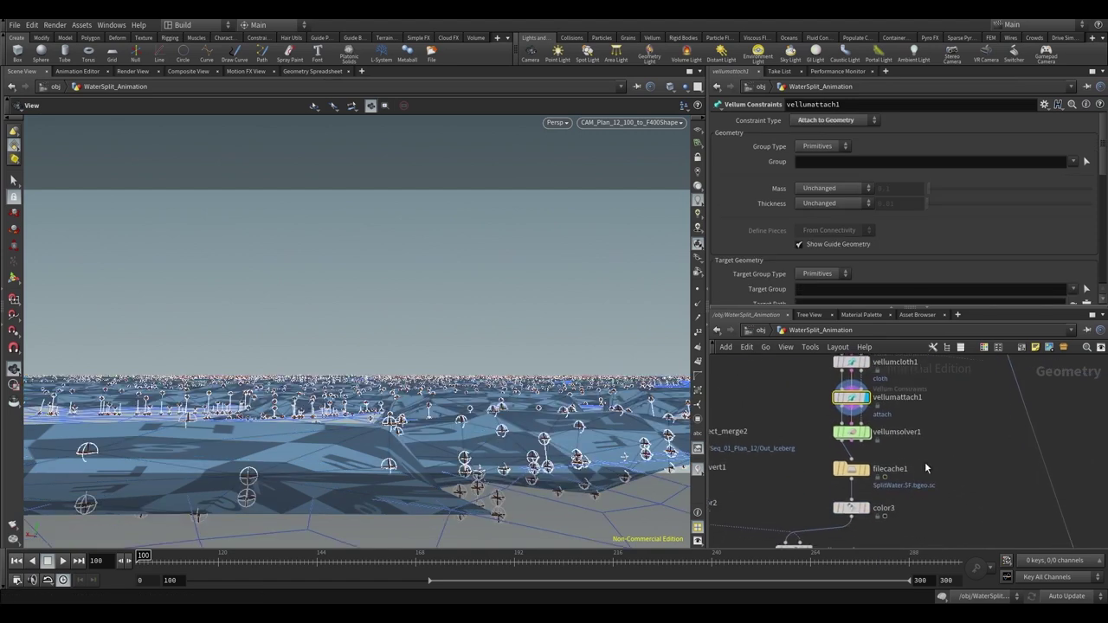
pyautogui.click(853, 473)
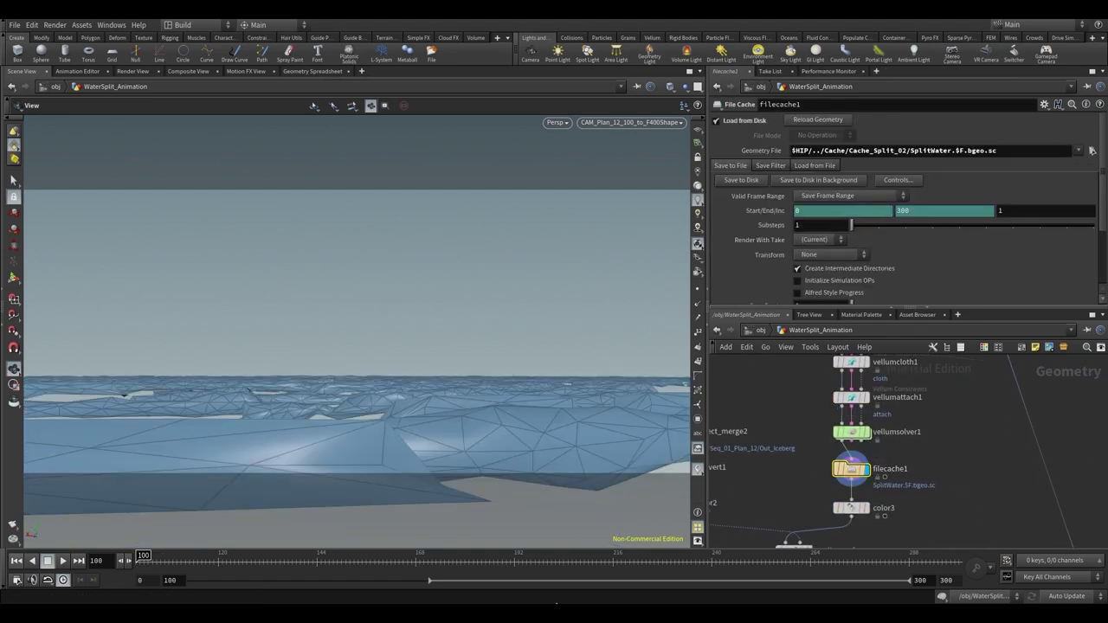
pyautogui.moveTo(144, 556); pyautogui.dragTo(458, 575)
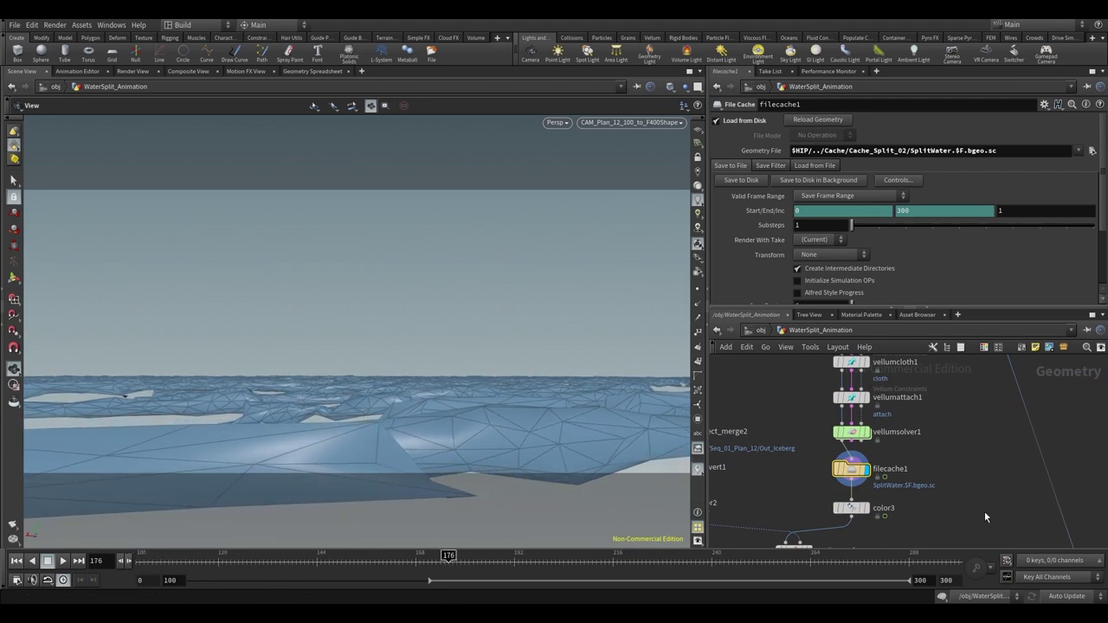
# - Display pointdeform1 above out_Split and scrub the deformed detailed pieces to frame 288
pyautogui.moveTo(992, 517); pyautogui.dragTo(869, 413, button='middle')
pyautogui.moveTo(899, 490); pyautogui.dragTo(855, 390, button='middle')
pyautogui.moveTo(932, 456)
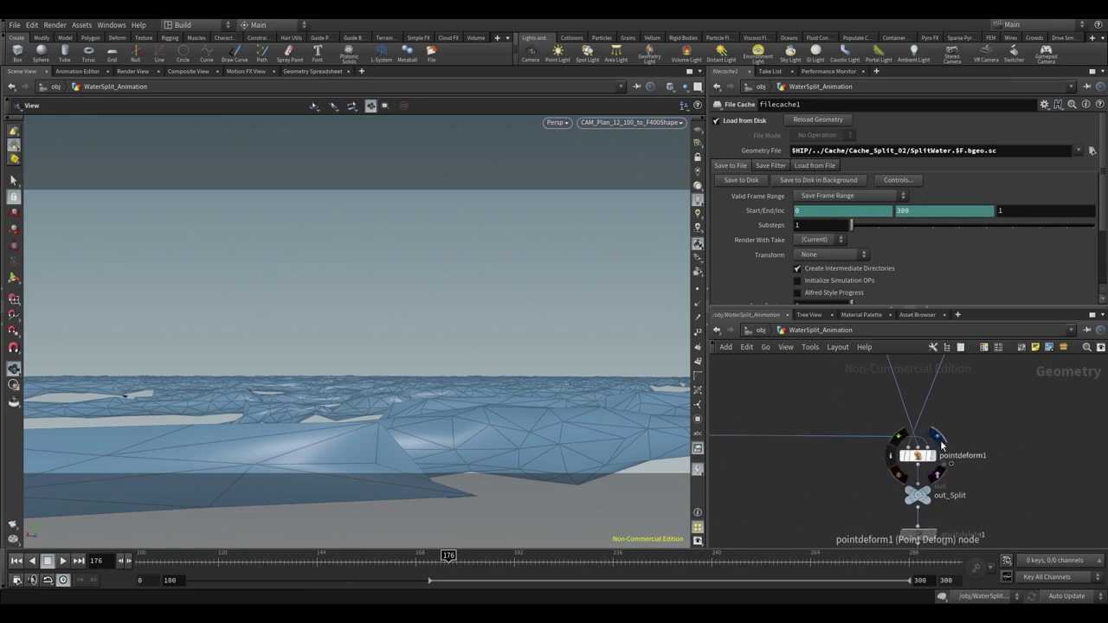
pyautogui.click(937, 438)
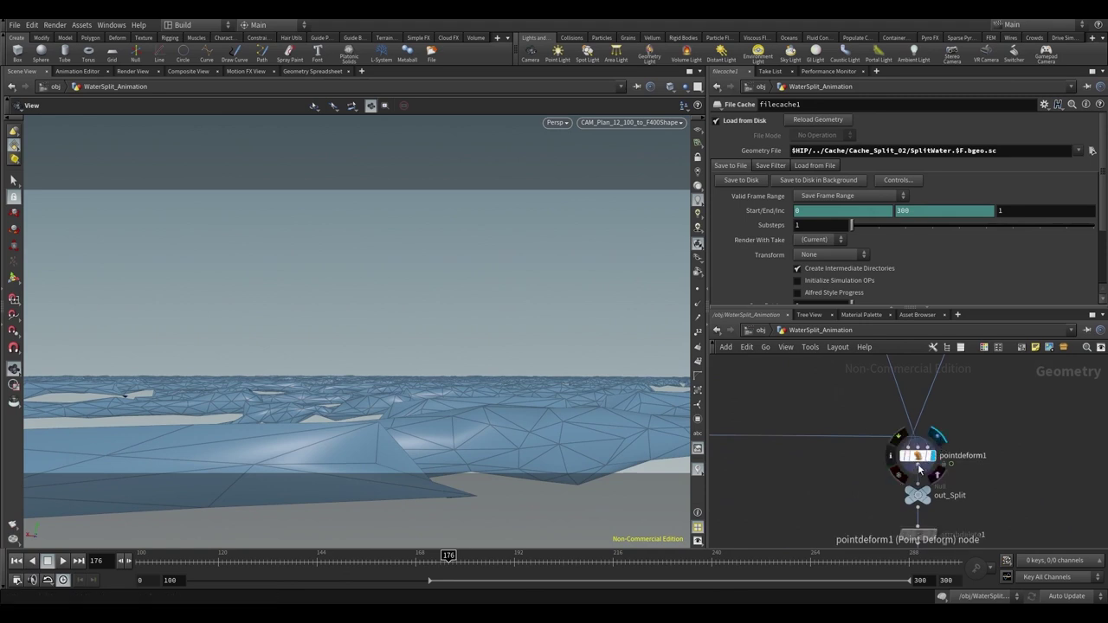
pyautogui.click(918, 456)
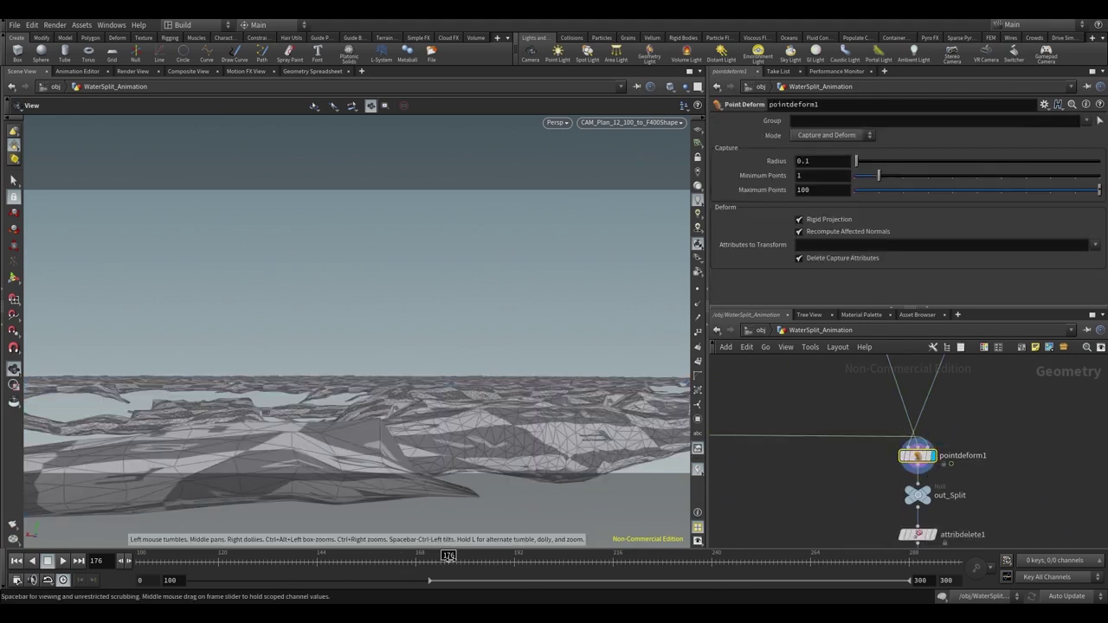
pyautogui.moveTo(470, 561); pyautogui.dragTo(905, 576)
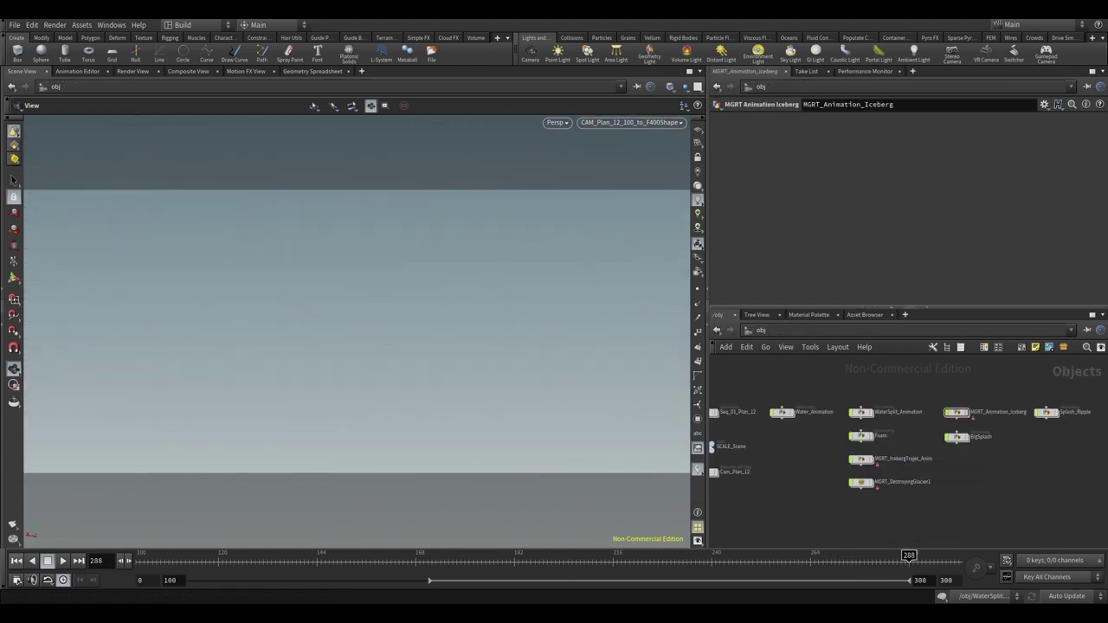
# - Open MGRT_Animation_Iceberg and scrub the timeline to examine the copy1 pieces around the iceberg
pyautogui.doubleClick(955, 412)
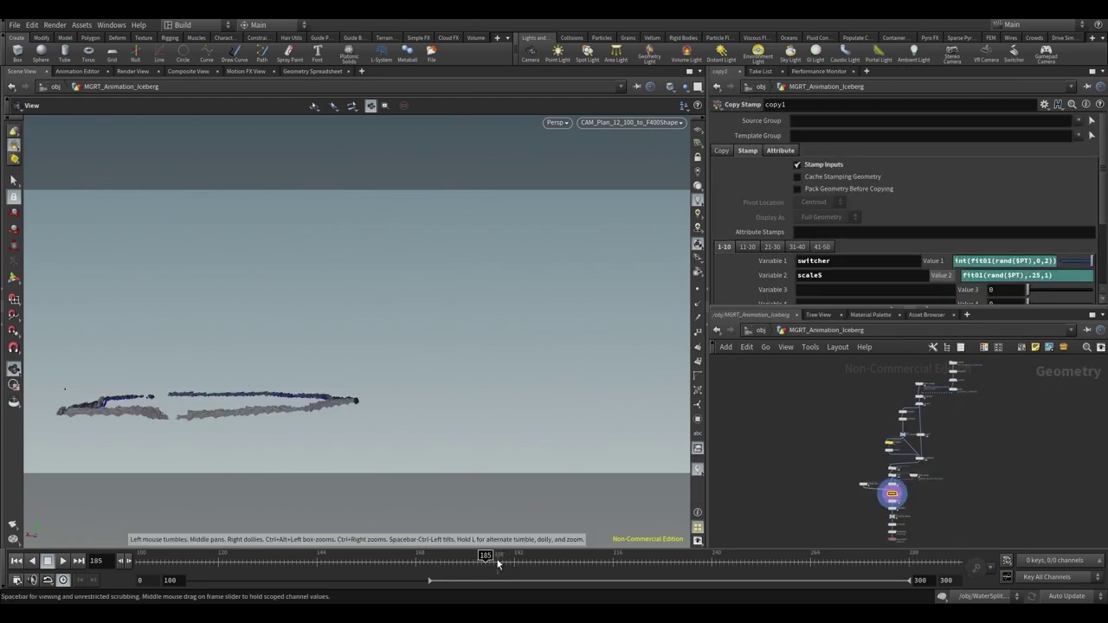
pyautogui.moveTo(489, 561); pyautogui.dragTo(455, 558)
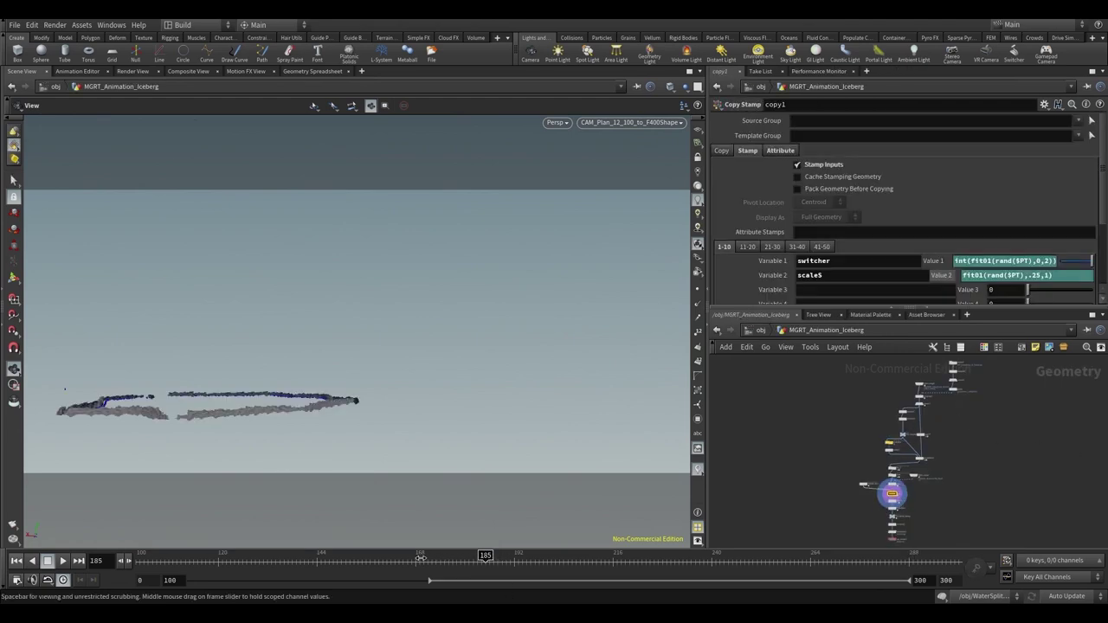
pyautogui.click(388, 561)
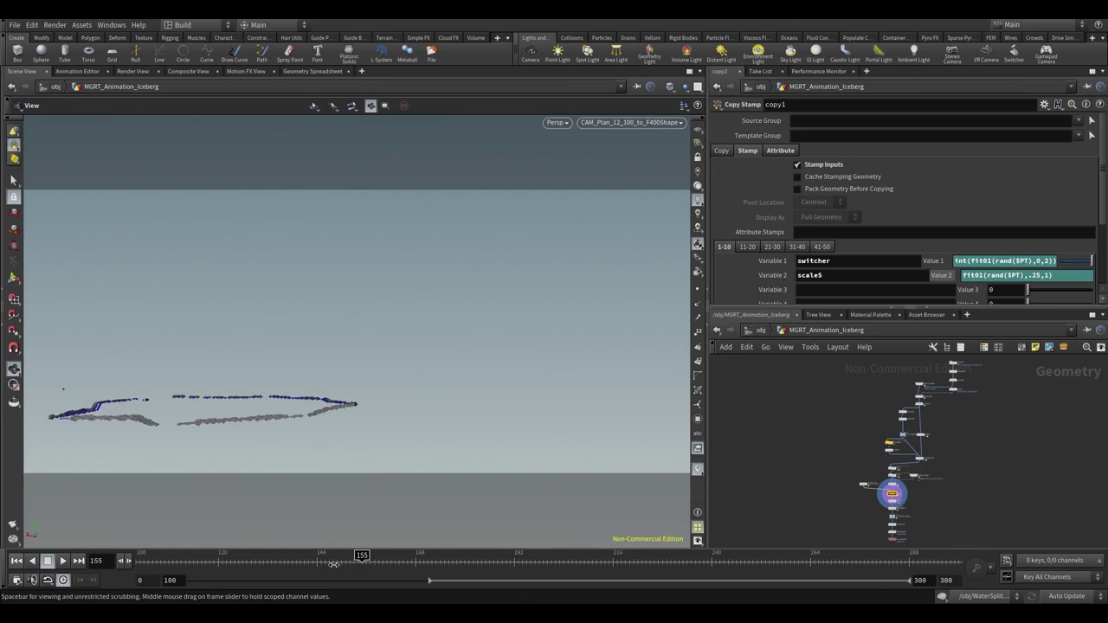
pyautogui.moveTo(334, 563); pyautogui.dragTo(516, 568)
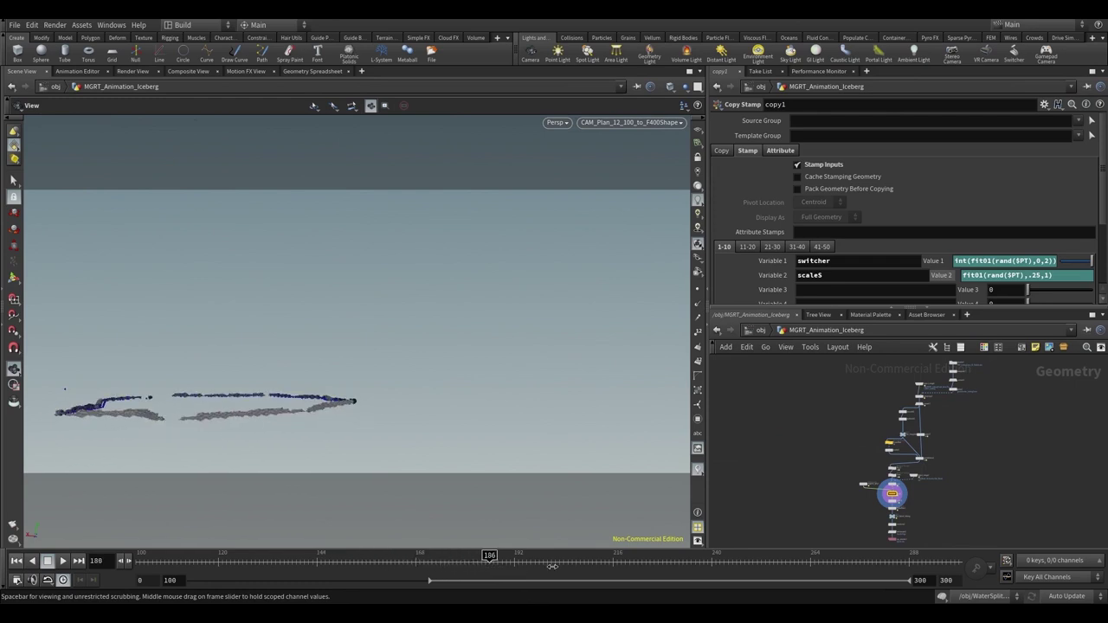
# - Display pointdeform1 in the iceberg network and examine its points from a free view
pyautogui.scroll(5, 944, 448)
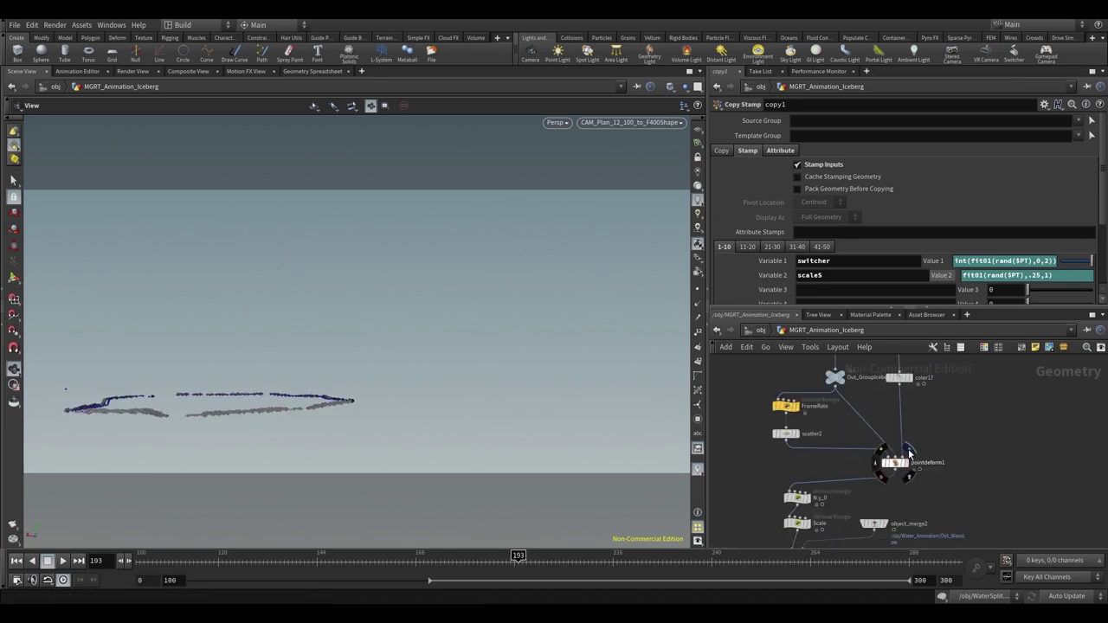
pyautogui.click(909, 453)
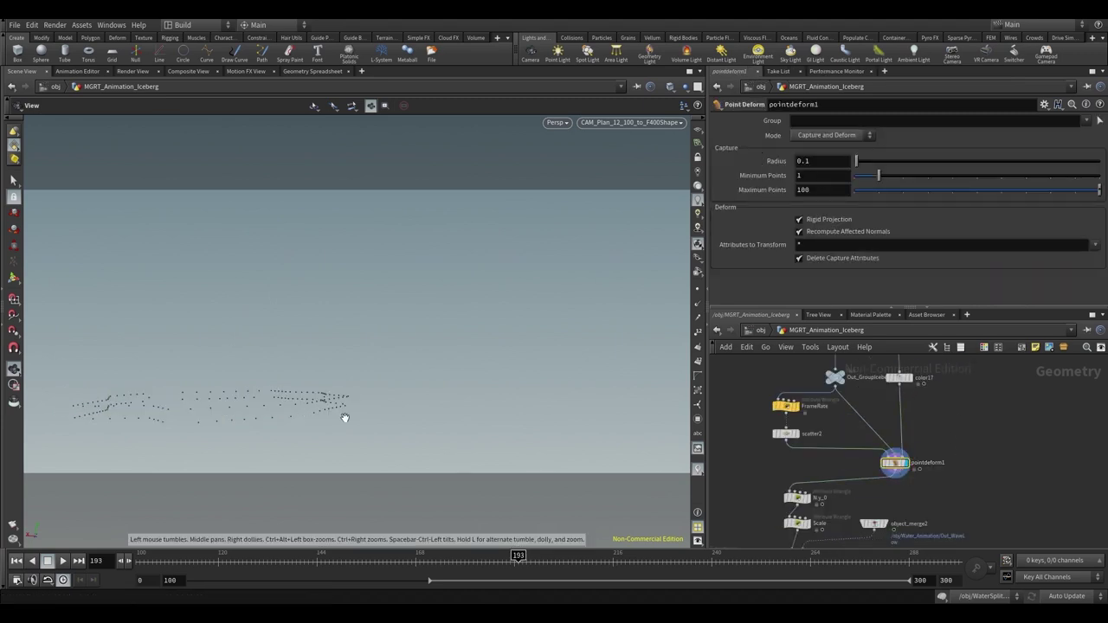
pyautogui.moveTo(330, 403); pyautogui.dragTo(325, 412)
# - Display ray1 and inspect the iceberg points projected onto the water surface while scrubbing to frame 210
pyautogui.moveTo(897, 518); pyautogui.dragTo(926, 462, button='middle')
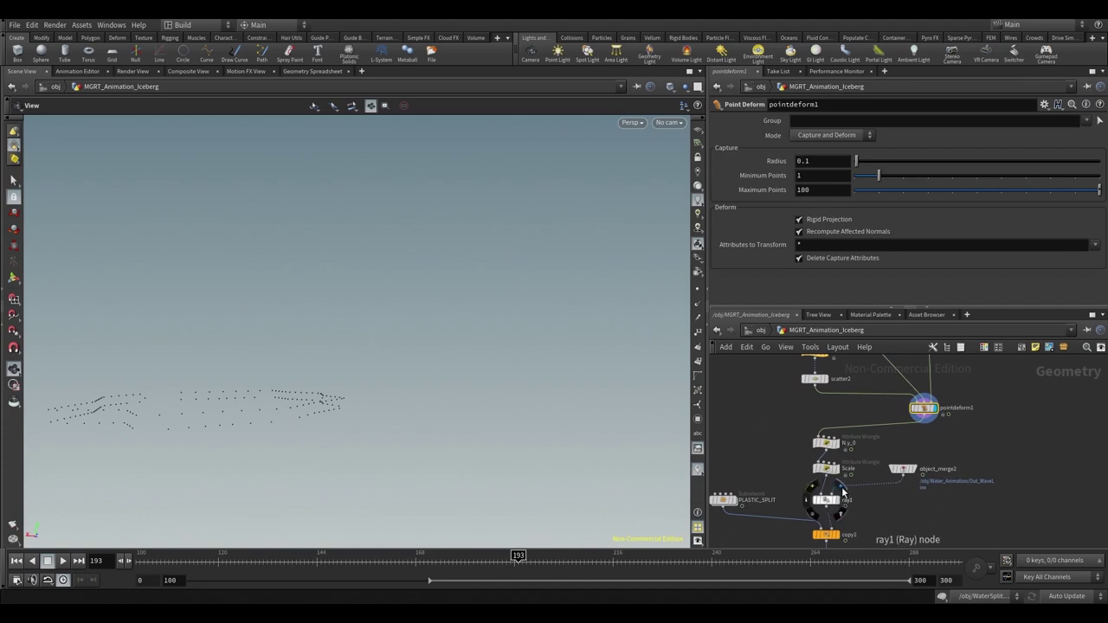
pyautogui.click(835, 500)
pyautogui.moveTo(328, 401); pyautogui.dragTo(346, 457)
pyautogui.moveTo(555, 562); pyautogui.dragTo(591, 563)
# - Display copy1 and scrub its plastic pieces around the iceberg through the CAM_Plan_12_100_to_F400 camera
pyautogui.moveTo(852, 517); pyautogui.dragTo(857, 488, button='middle')
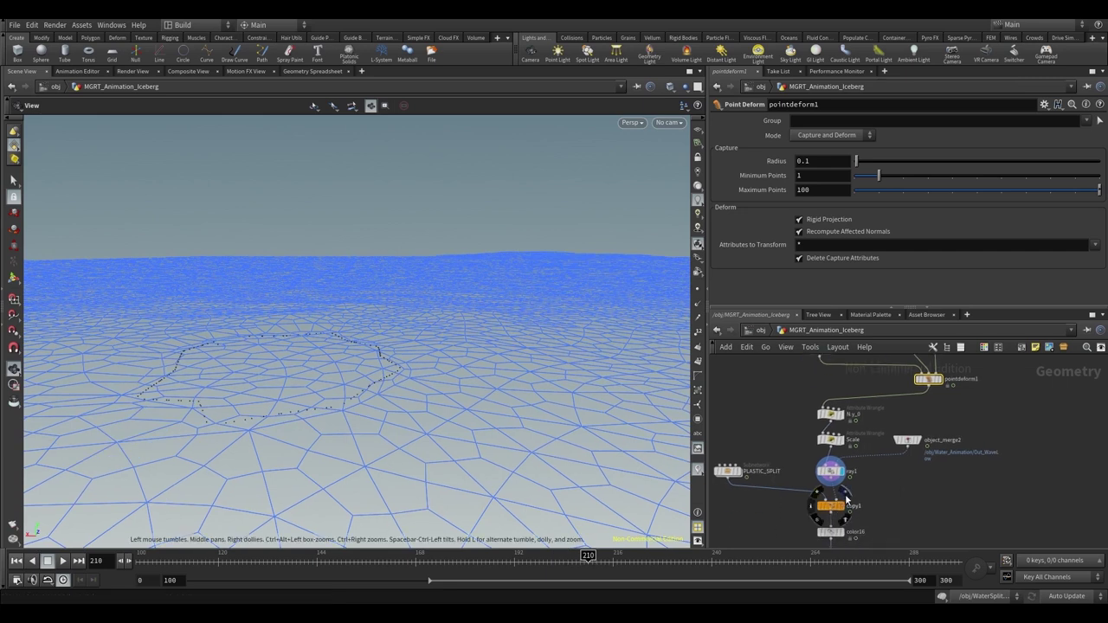
pyautogui.click(847, 502)
pyautogui.click(831, 505)
pyautogui.click(669, 122)
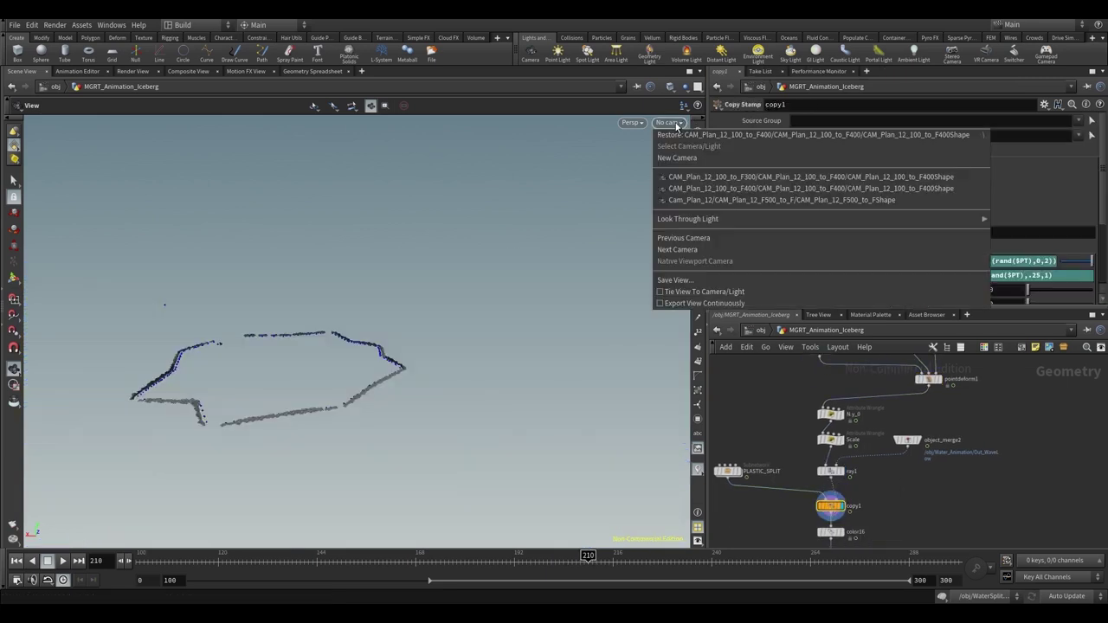
pyautogui.click(689, 189)
pyautogui.click(593, 559)
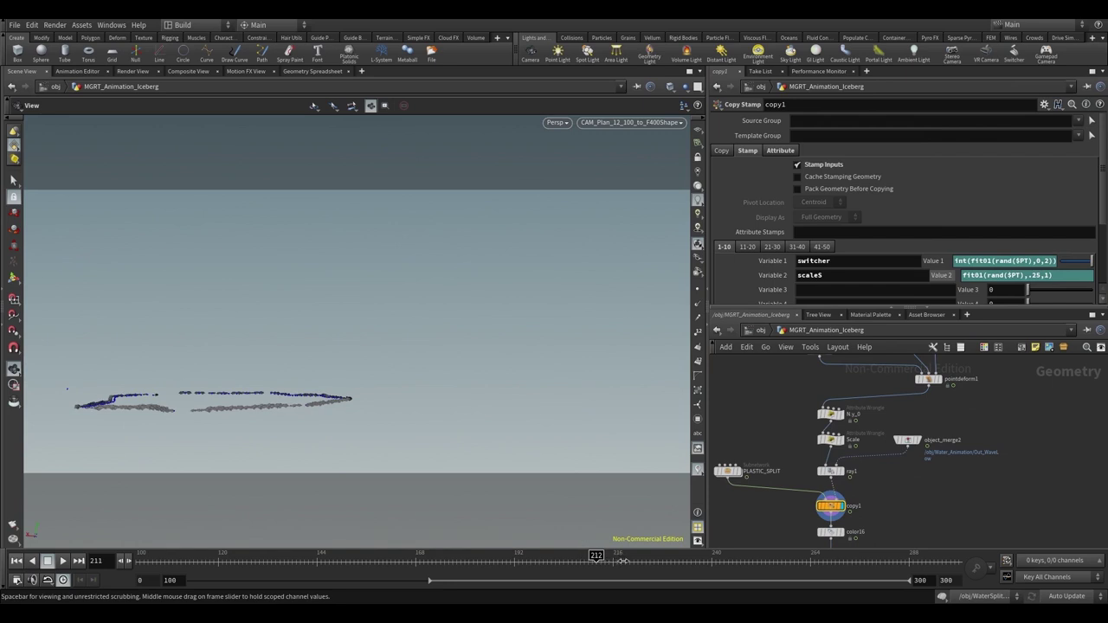
# - Open the PLASTIC_SPLIT subnetwork and examine how the switch1 expression cycles through the four plastic pieces with coef and nbre_input
pyautogui.doubleClick(728, 472)
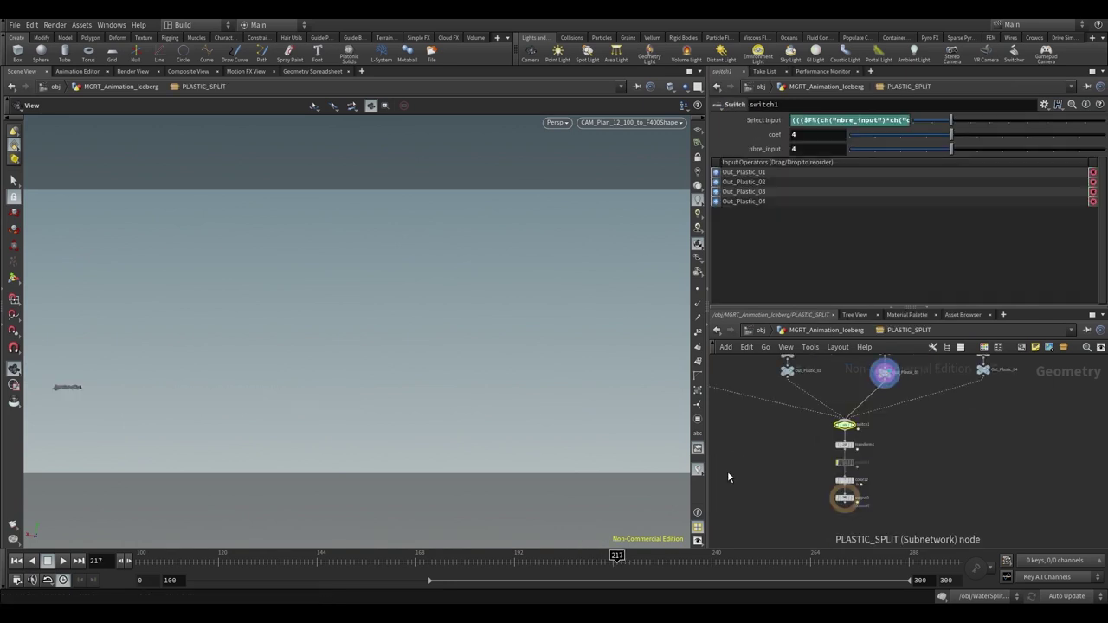
pyautogui.scroll(-2, 900, 435)
pyautogui.moveTo(904, 439); pyautogui.dragTo(920, 484, button='middle')
pyautogui.scroll(2, 920, 483)
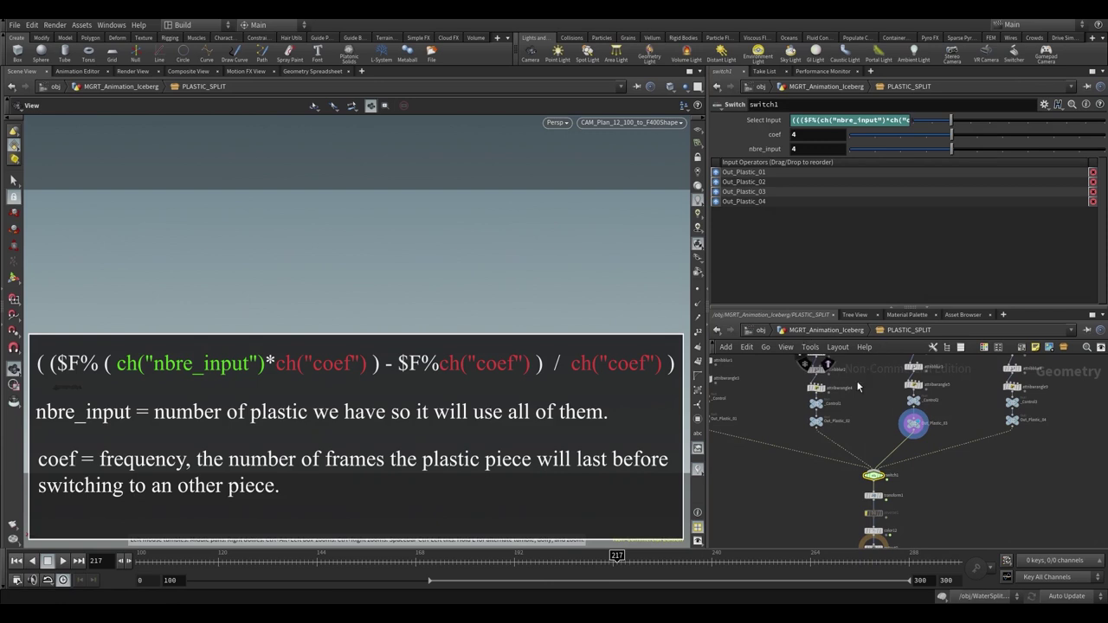
pyautogui.moveTo(857, 438); pyautogui.dragTo(885, 441, button='middle')
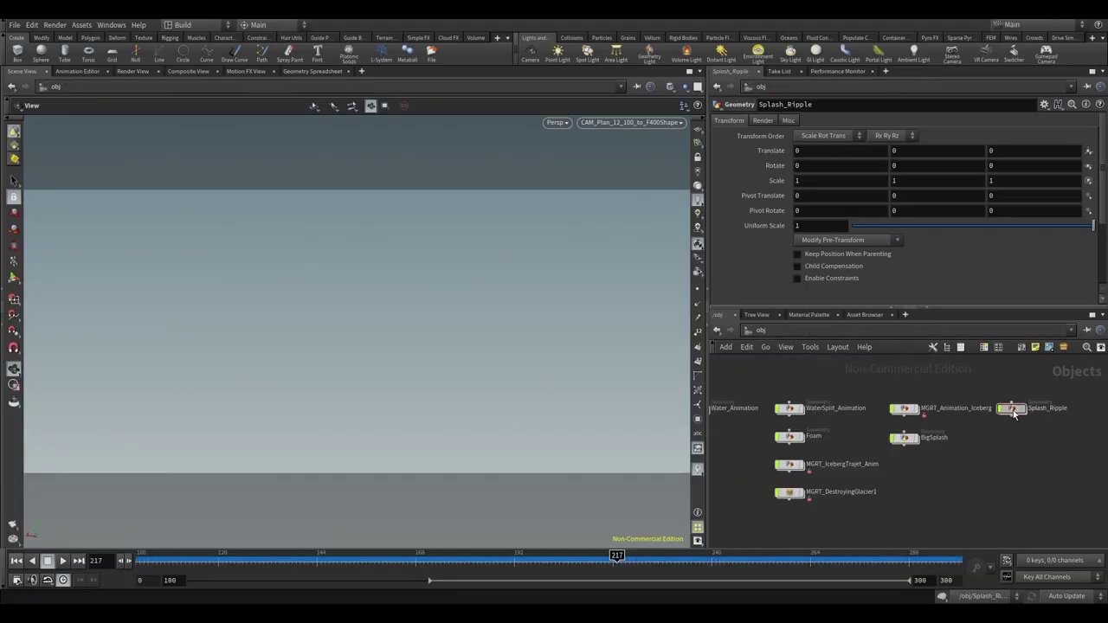
# - Open the Splash_Ripple network and play the merge2 ripple animation from frame 100
pyautogui.doubleClick(1013, 410)
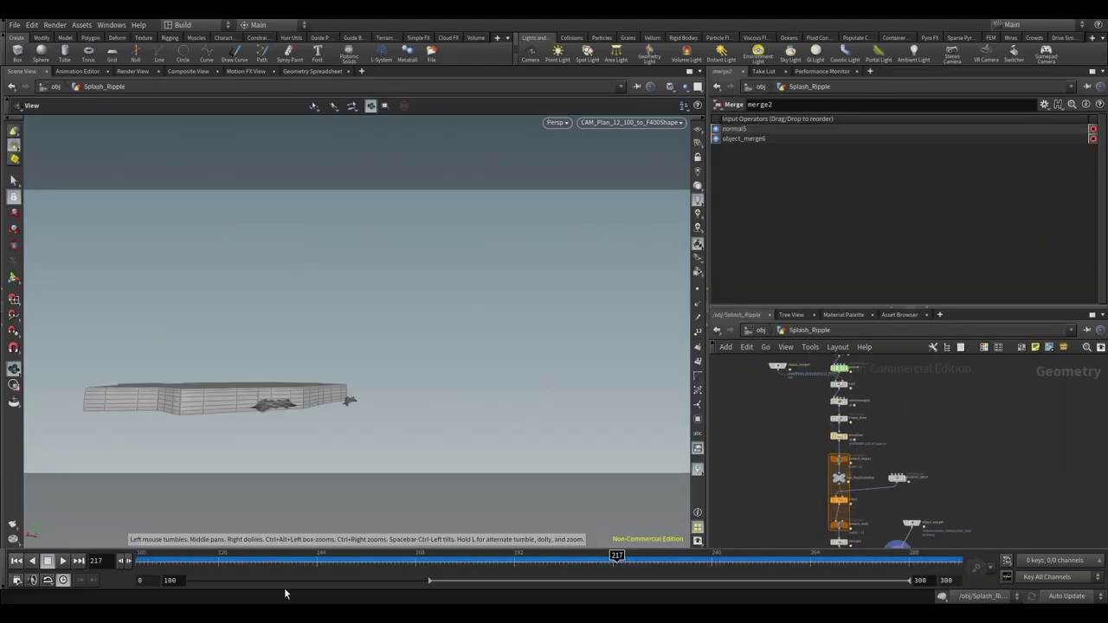
pyautogui.click(16, 563)
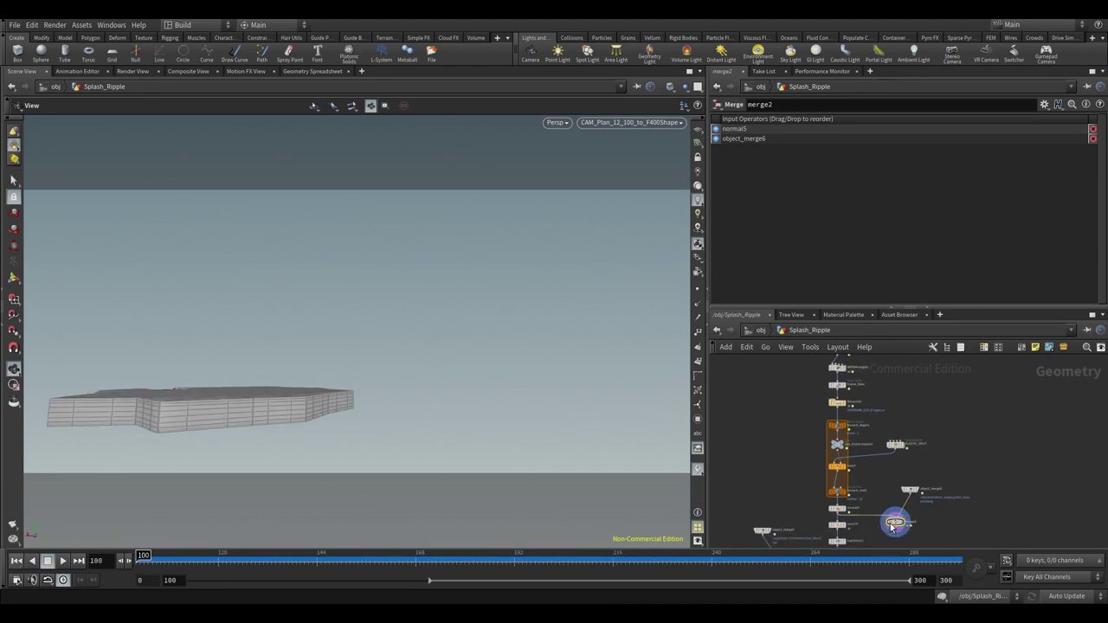
pyautogui.click(62, 561)
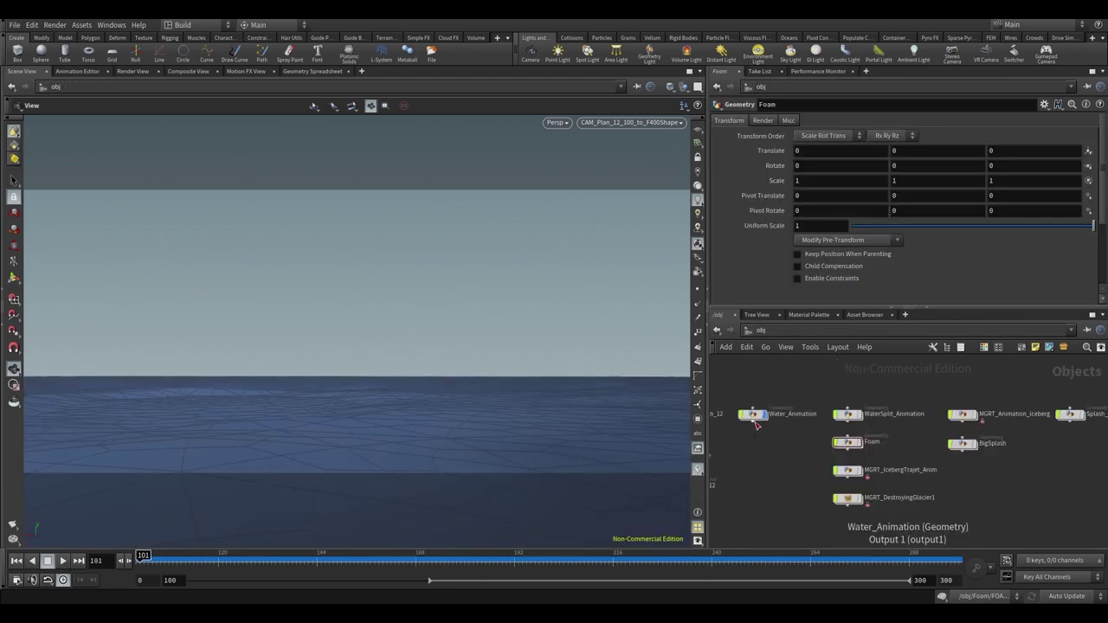
# - Open FOAM_BIGWAVE inside the Foam network and play the oceanfoam1 particles up to frame 261
pyautogui.doubleClick(851, 443)
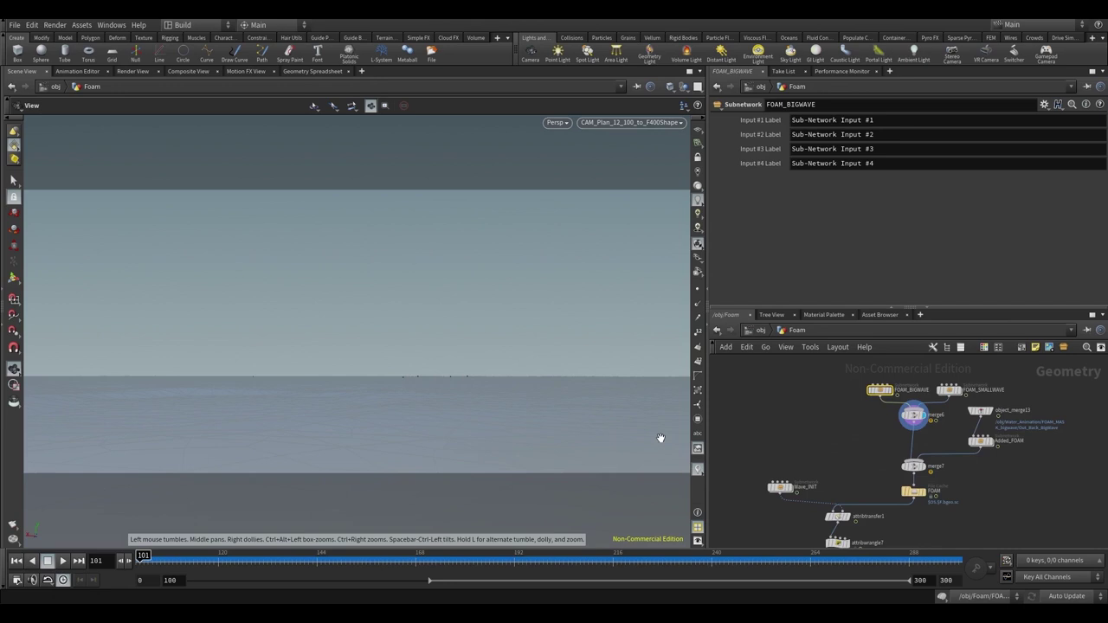
pyautogui.doubleClick(880, 392)
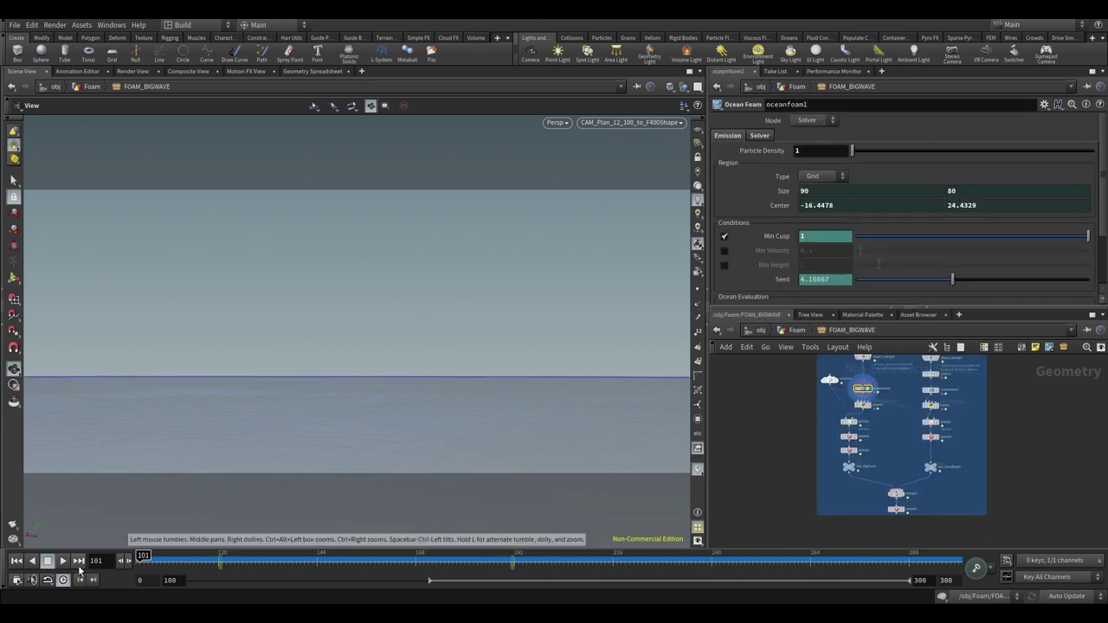
pyautogui.click(63, 561)
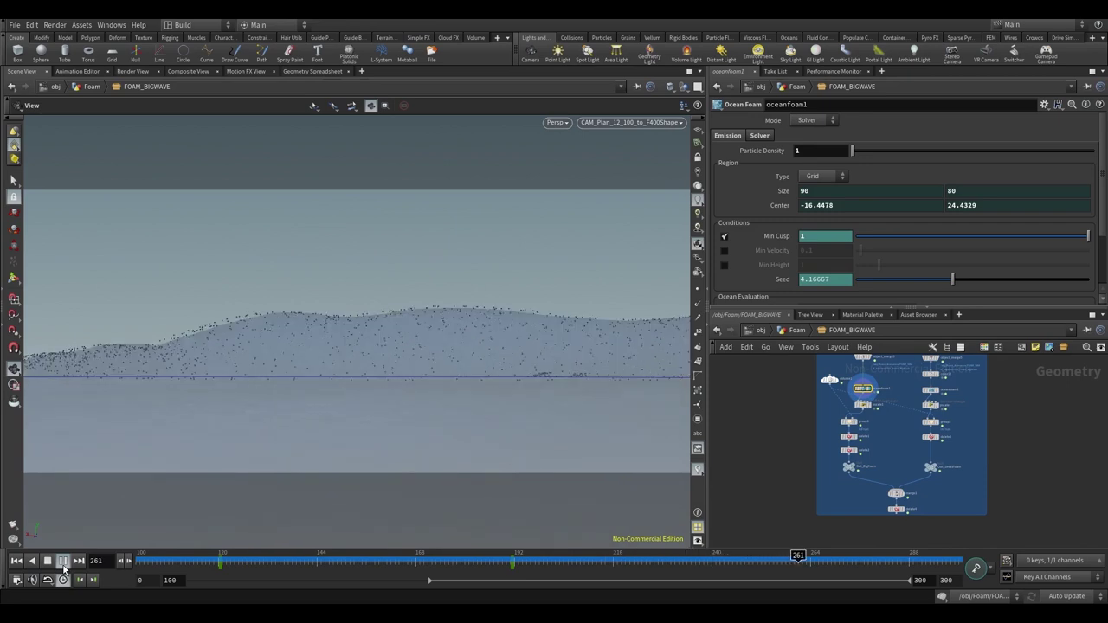
pyautogui.click(64, 567)
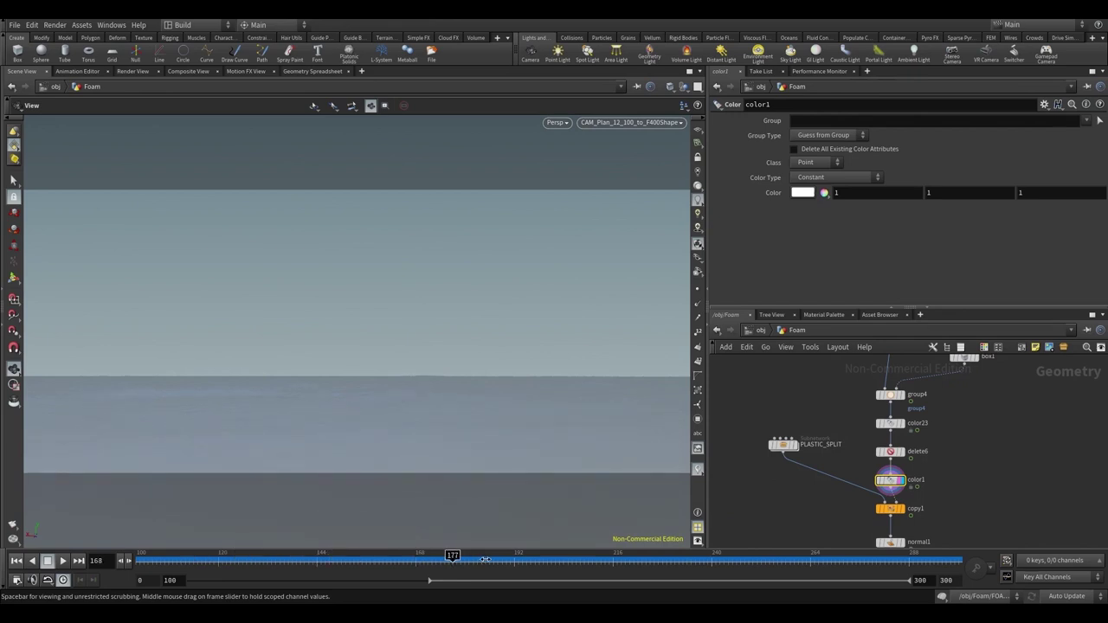
# - Scrub the color1 foam points in the Foam network, and play the animation of the plastic pieces on copy1
pyautogui.moveTo(593, 563); pyautogui.dragTo(820, 560)
pyautogui.click(890, 508)
pyautogui.click(63, 561)
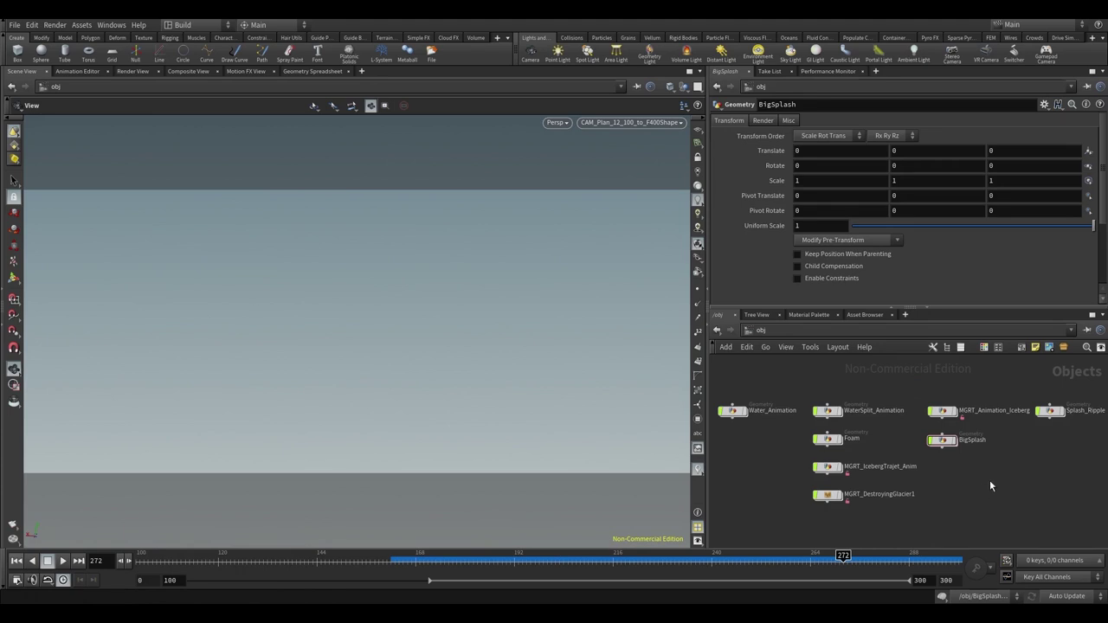
# - Open the BigSplash network and inspect attribtransfer1 around the glacier impact from a free view, scrubbing to frame 170
pyautogui.moveTo(989, 482); pyautogui.dragTo(976, 480, button='middle')
pyautogui.doubleClick(934, 447)
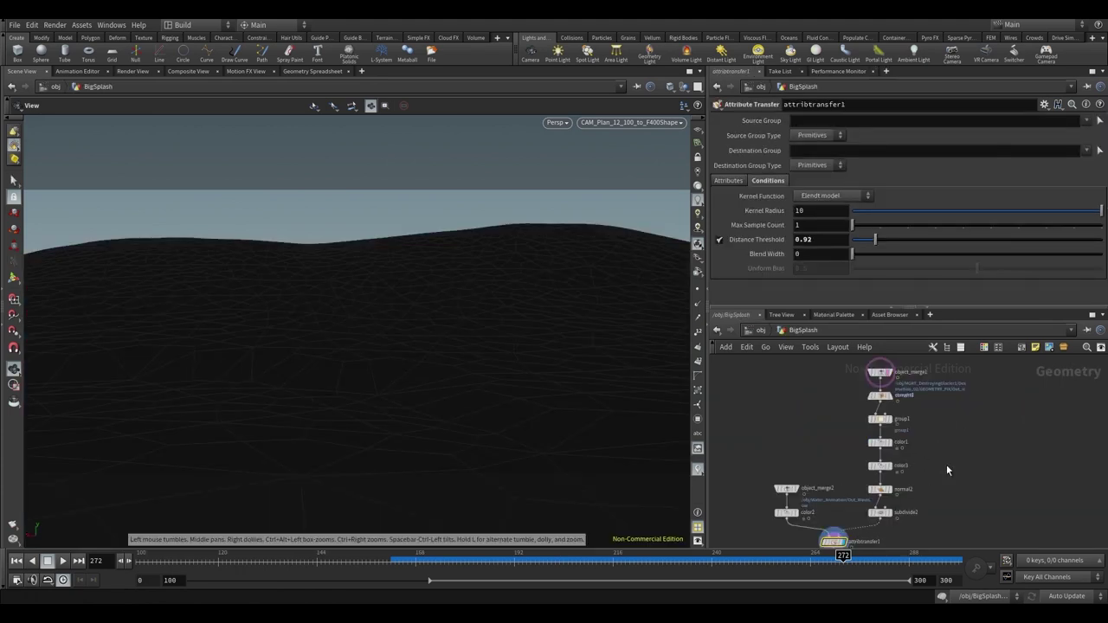
pyautogui.moveTo(439, 368); pyautogui.dragTo(684, 415)
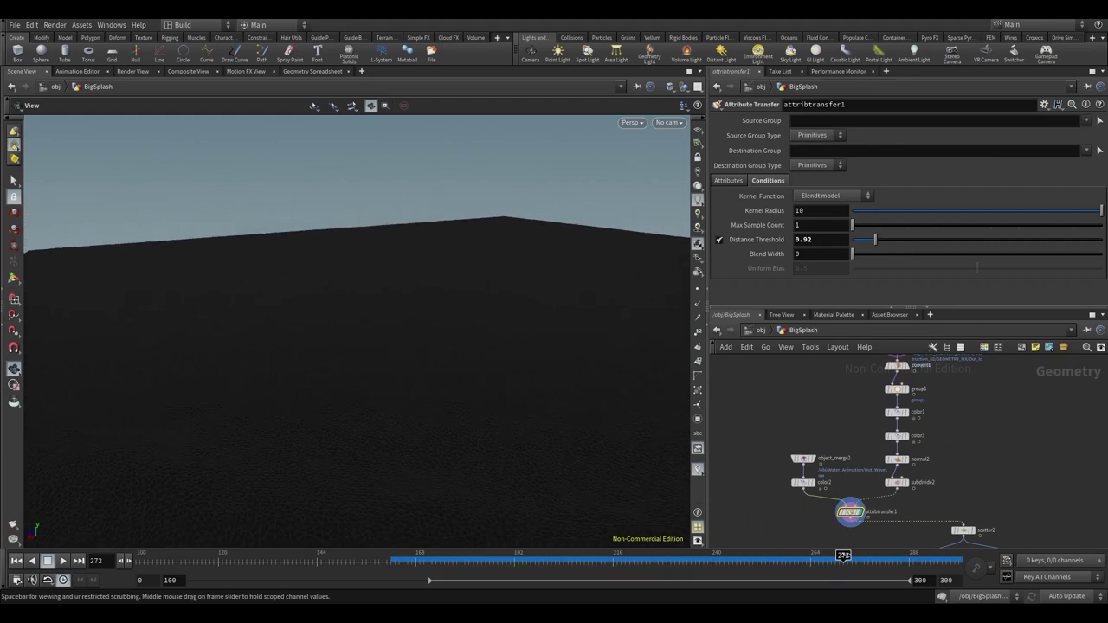
pyautogui.moveTo(375, 562); pyautogui.dragTo(353, 575)
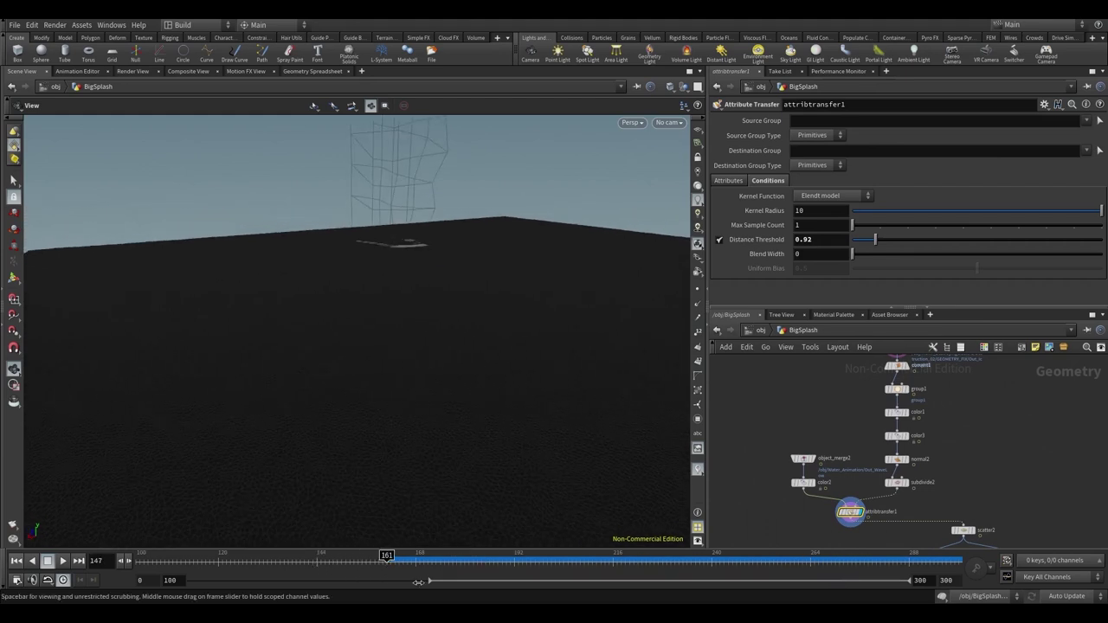
pyautogui.moveTo(404, 285); pyautogui.dragTo(522, 411)
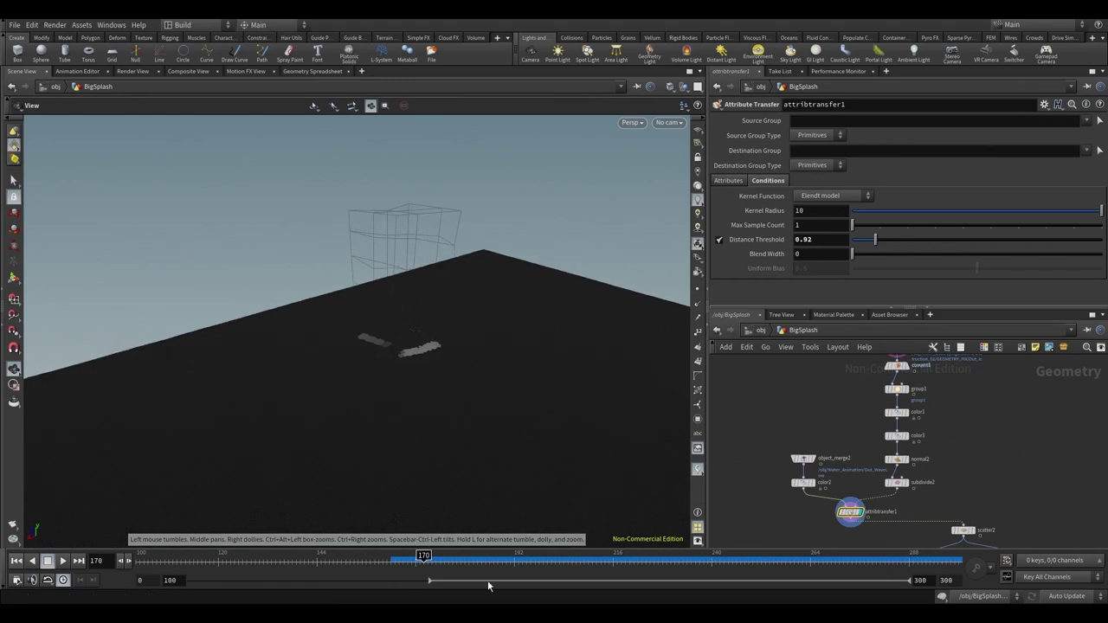
# - Display scatter2 in BigSplash and examine its density-based point scattering settings driven by Cd
pyautogui.moveTo(956, 540); pyautogui.dragTo(840, 403, button='middle')
pyautogui.click(860, 393)
pyautogui.click(846, 394)
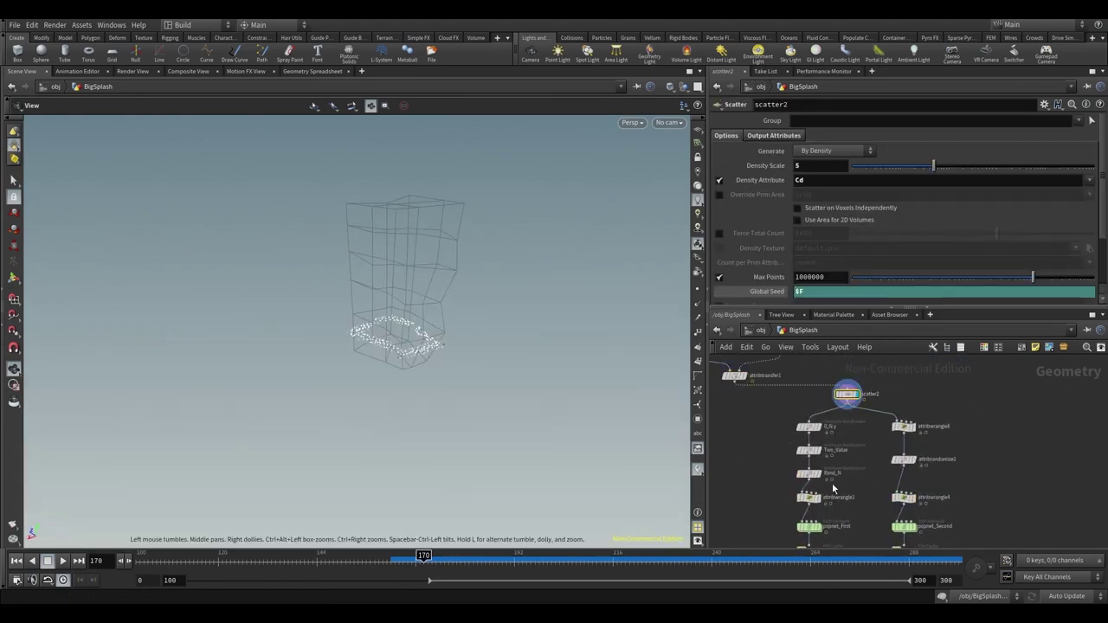
# - Display Rand_N and show its point normals to examine the randomized splash directions, turning them off again after viewing
pyautogui.click(824, 465)
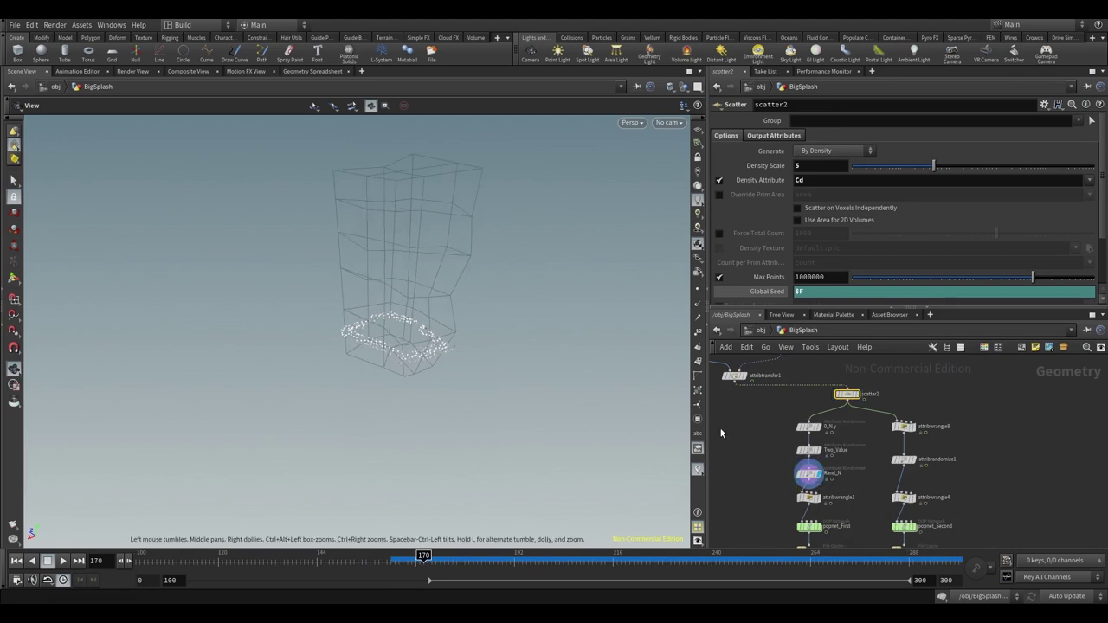
pyautogui.click(699, 304)
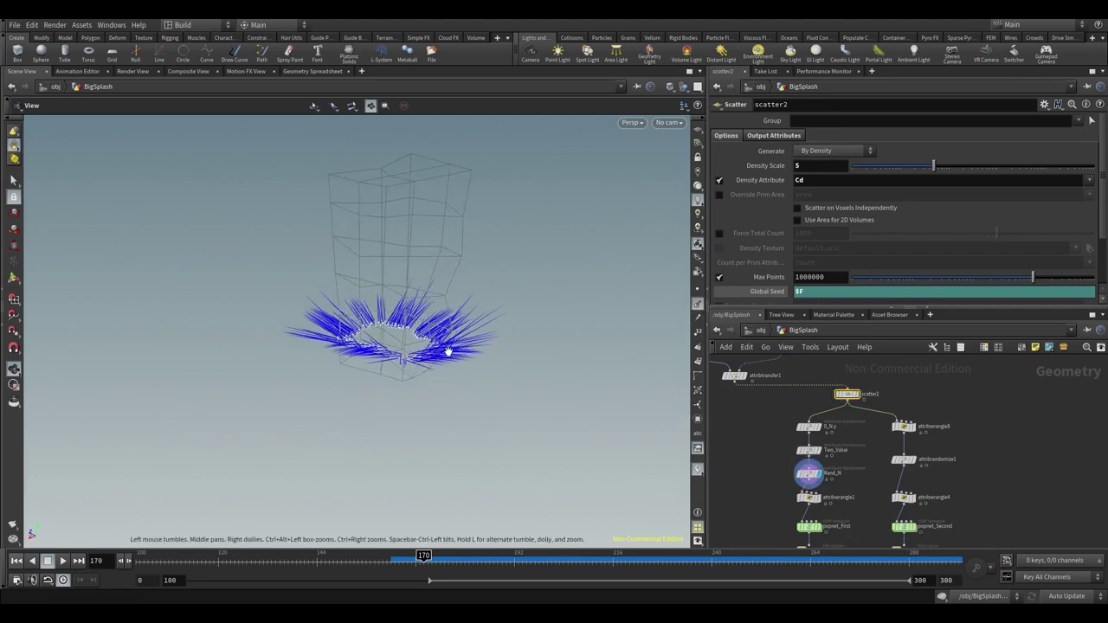
pyautogui.moveTo(863, 528); pyautogui.dragTo(853, 442, button='middle')
pyautogui.moveTo(800, 456)
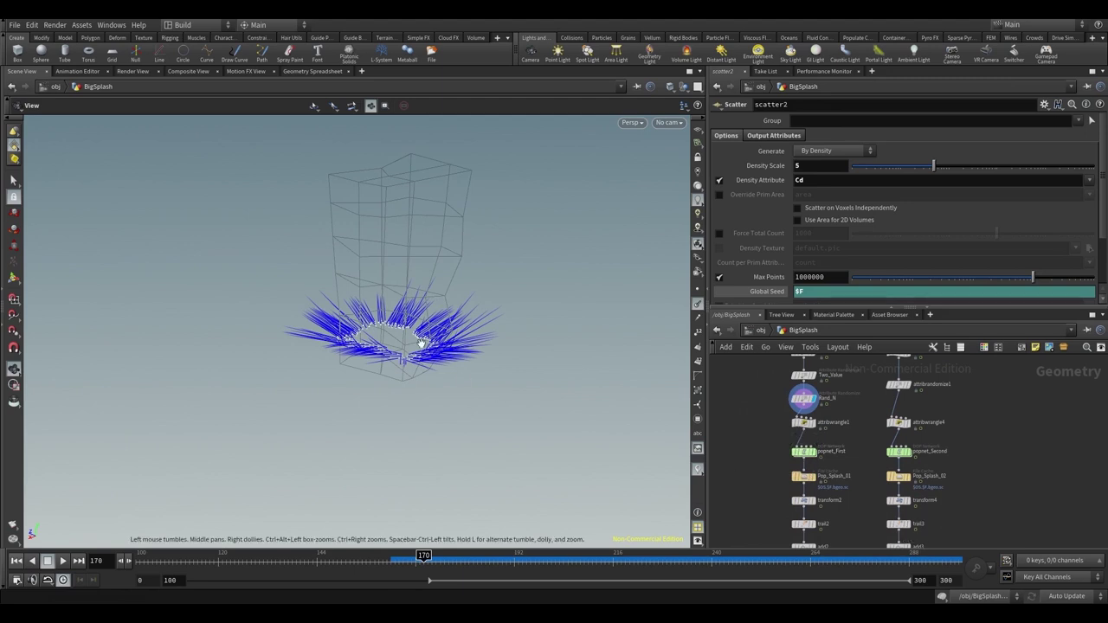
pyautogui.moveTo(413, 333); pyautogui.dragTo(411, 349)
pyautogui.click(698, 305)
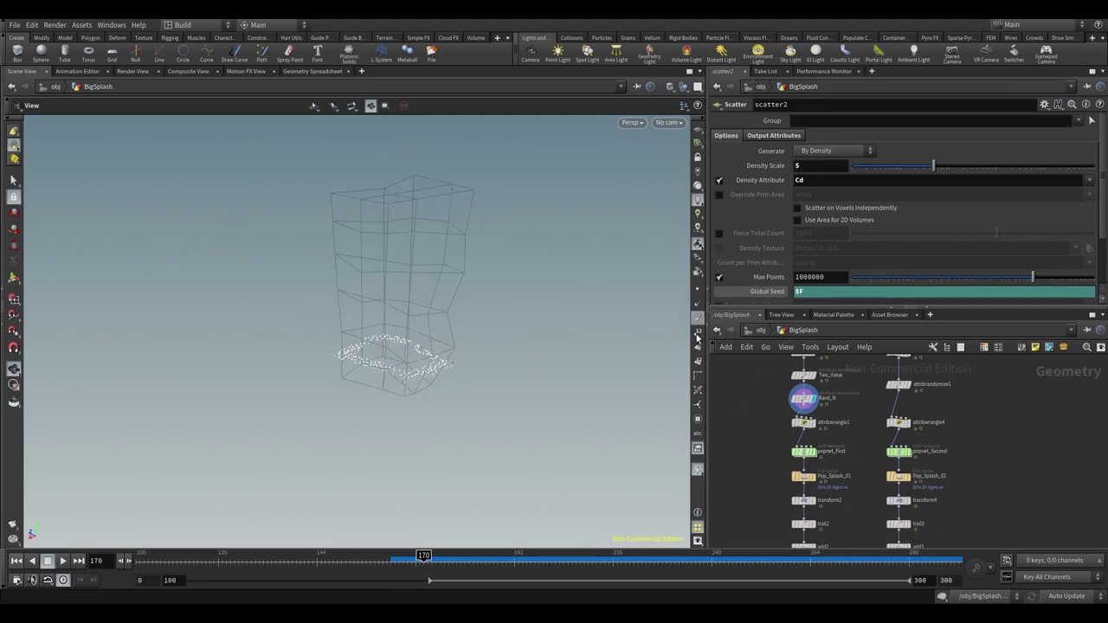
# - Open the popnet_First particle simulation, examine its node chain and return to the BigSplash network
pyautogui.click(805, 453)
pyautogui.doubleClick(806, 452)
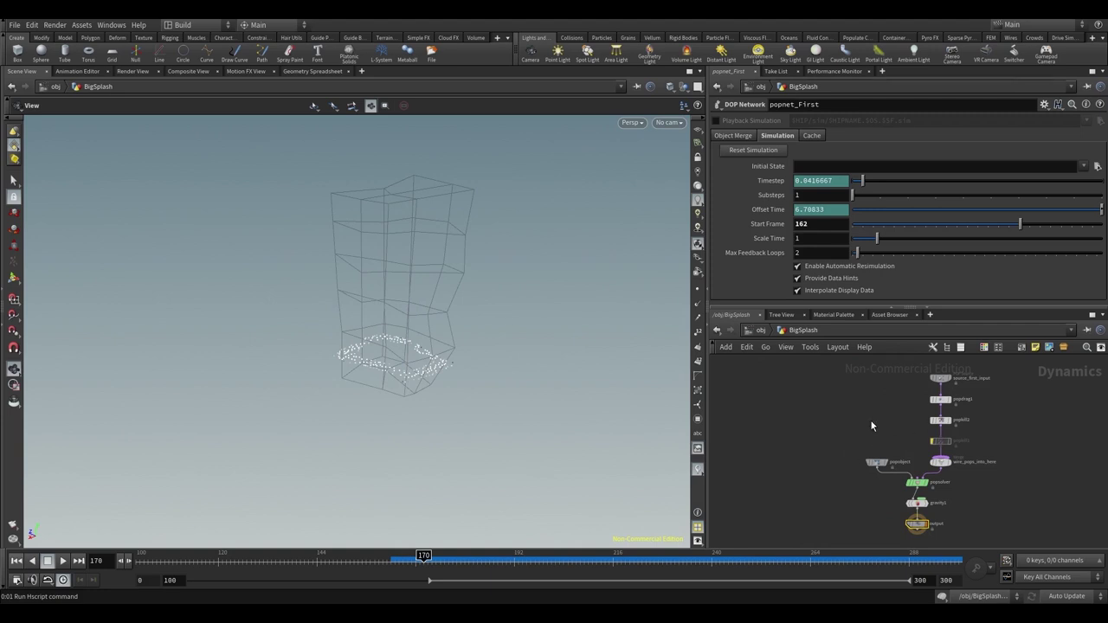
pyautogui.moveTo(822, 422); pyautogui.dragTo(782, 460, button='middle')
pyautogui.moveTo(859, 467); pyautogui.dragTo(959, 447, button='middle')
pyautogui.moveTo(888, 430); pyautogui.dragTo(888, 423, button='middle')
pyautogui.scroll(1, 888, 425)
pyautogui.scroll(-1, 935, 448)
pyautogui.moveTo(969, 478); pyautogui.dragTo(979, 472, button='middle')
pyautogui.click(801, 334)
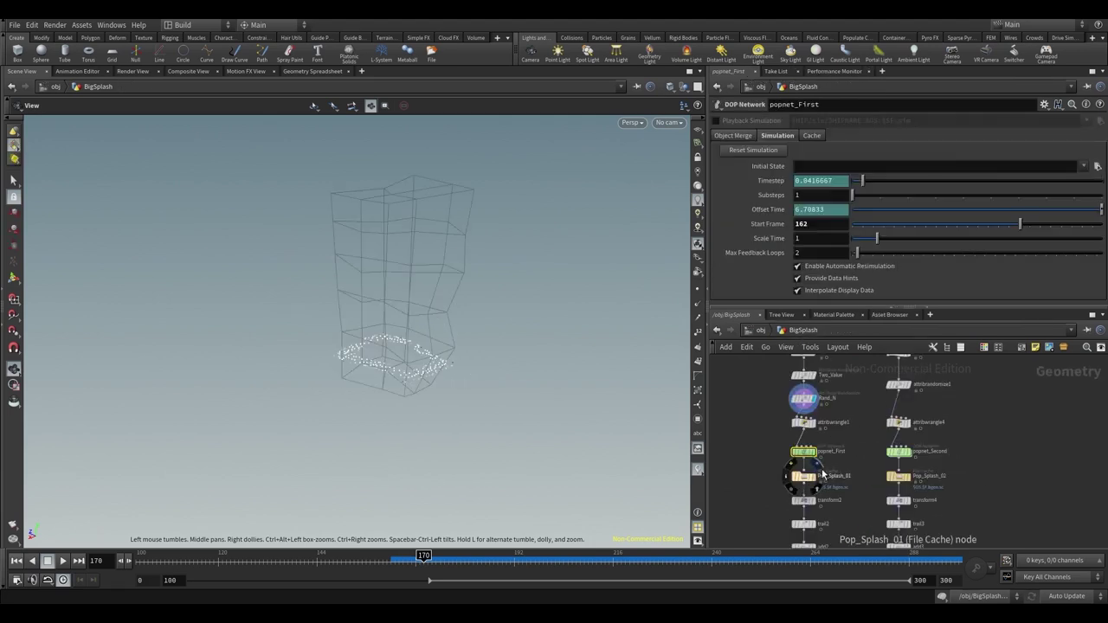
# - Scrub the Pop_Splash_01 particle cache to frame 203, and inspect the trail curves of add2 up to frame 209
pyautogui.click(805, 479)
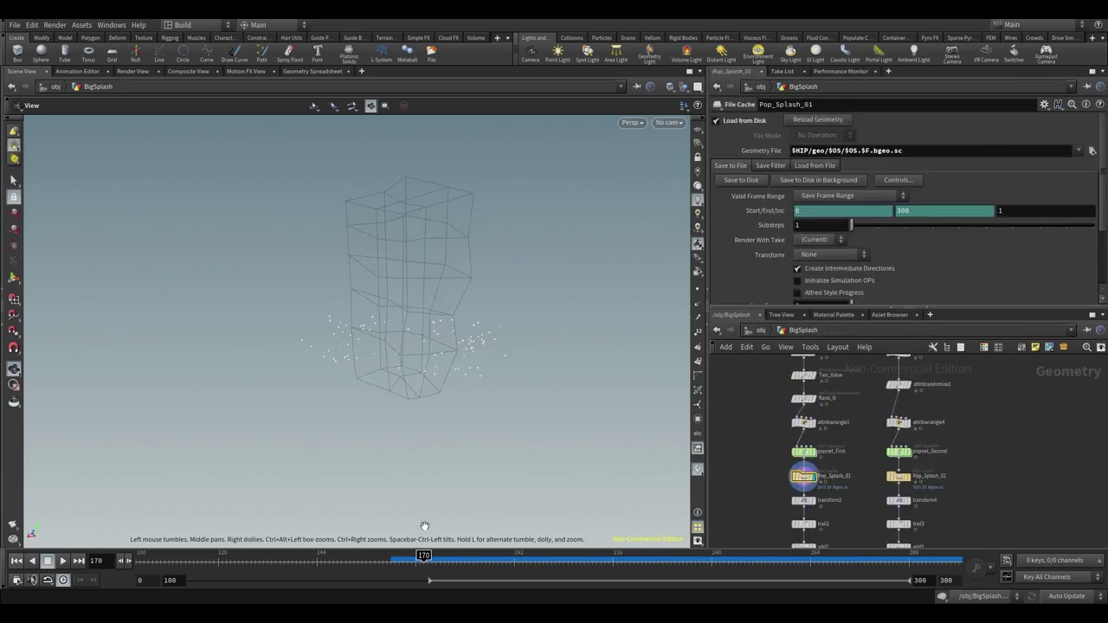
pyautogui.moveTo(424, 558); pyautogui.dragTo(559, 562)
pyautogui.scroll(-3, 878, 404)
pyautogui.click(827, 449)
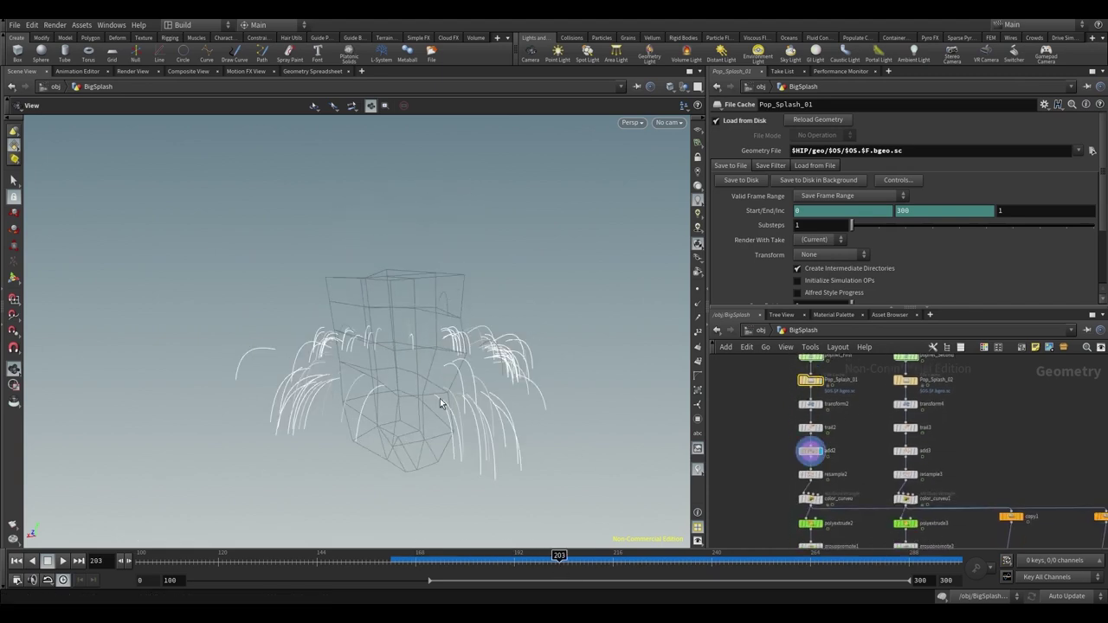
pyautogui.press('Escape')
pyautogui.moveTo(559, 561); pyautogui.dragTo(585, 561)
pyautogui.scroll(-3, 863, 455)
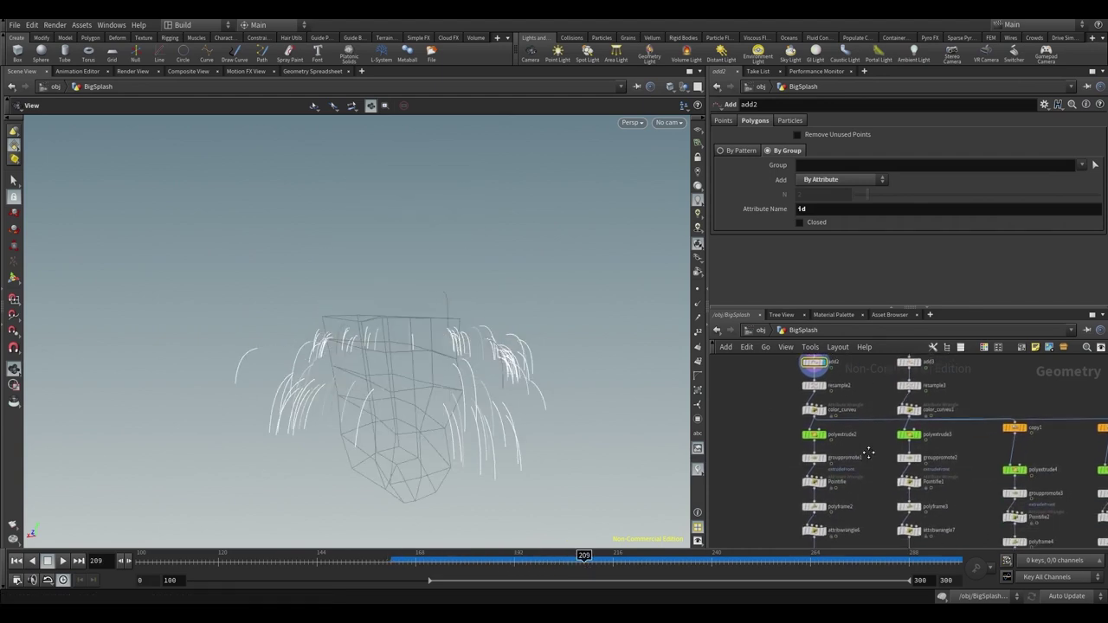
# - Display polyextrude2 and inspect the strips extruded from the splash curves while scrubbing to frame 198
pyautogui.click(827, 434)
pyautogui.click(810, 433)
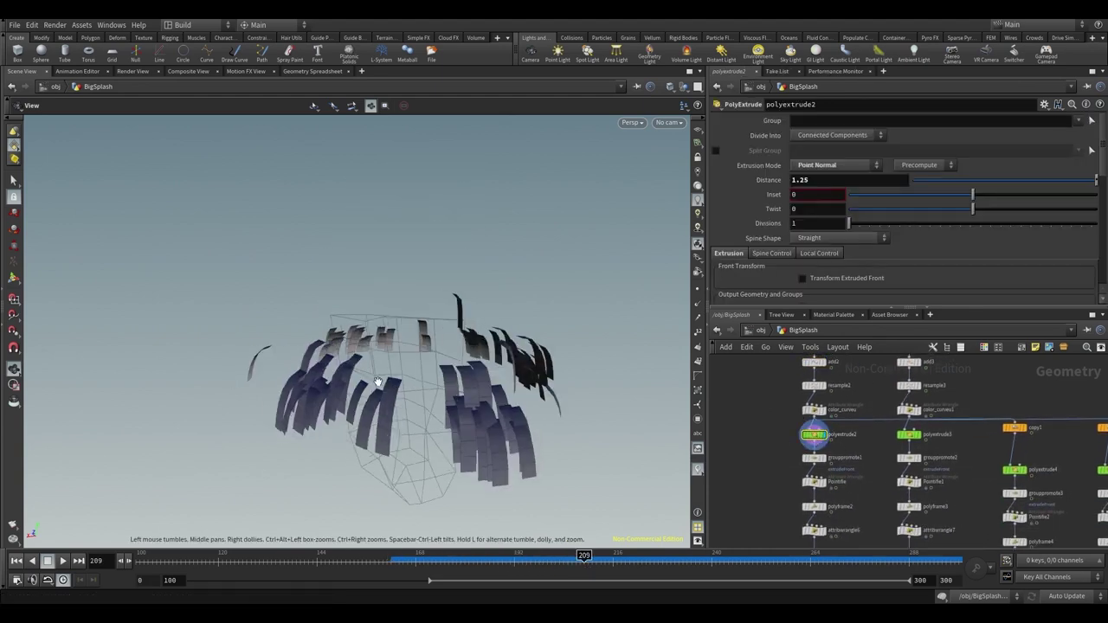
pyautogui.moveTo(572, 561); pyautogui.dragTo(527, 563)
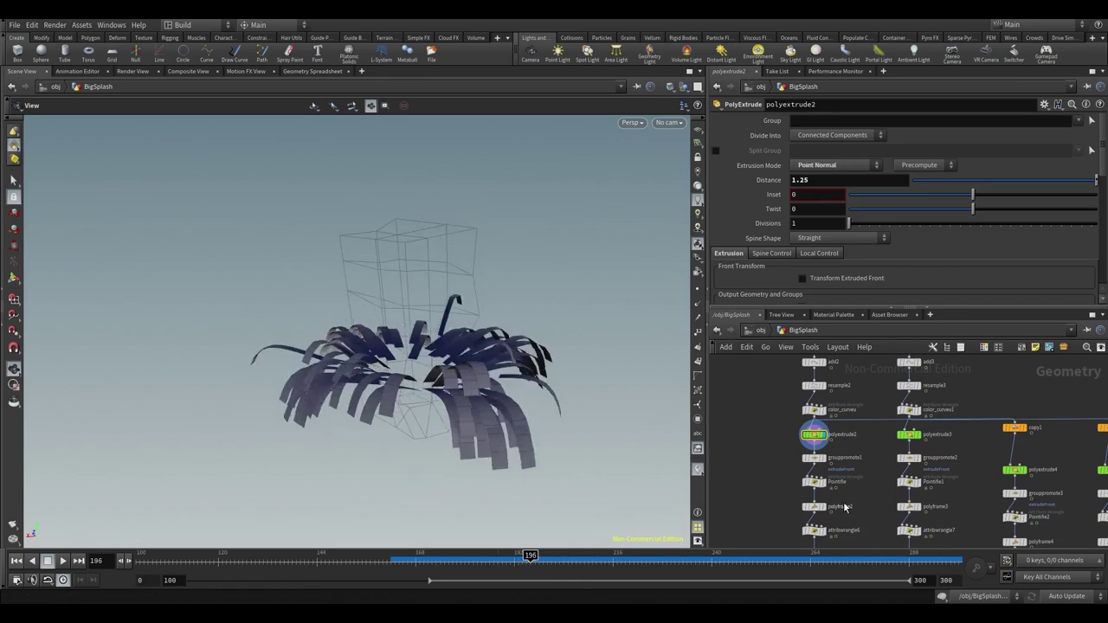
pyautogui.moveTo(849, 506); pyautogui.dragTo(848, 465, button='middle')
pyautogui.click(825, 442)
pyautogui.moveTo(475, 410)
pyautogui.mouseDown()
pyautogui.moveTo(418, 412)
pyautogui.moveTo(473, 422)
pyautogui.mouseUp()
pyautogui.moveTo(484, 558); pyautogui.dragTo(539, 559)
# - Display mountain1 and inspect the noise-deformed splash strips while scrubbing back to frame 188
pyautogui.moveTo(875, 508); pyautogui.dragTo(890, 426, button='middle')
pyautogui.scroll(-2, 845, 510)
pyautogui.click(821, 495)
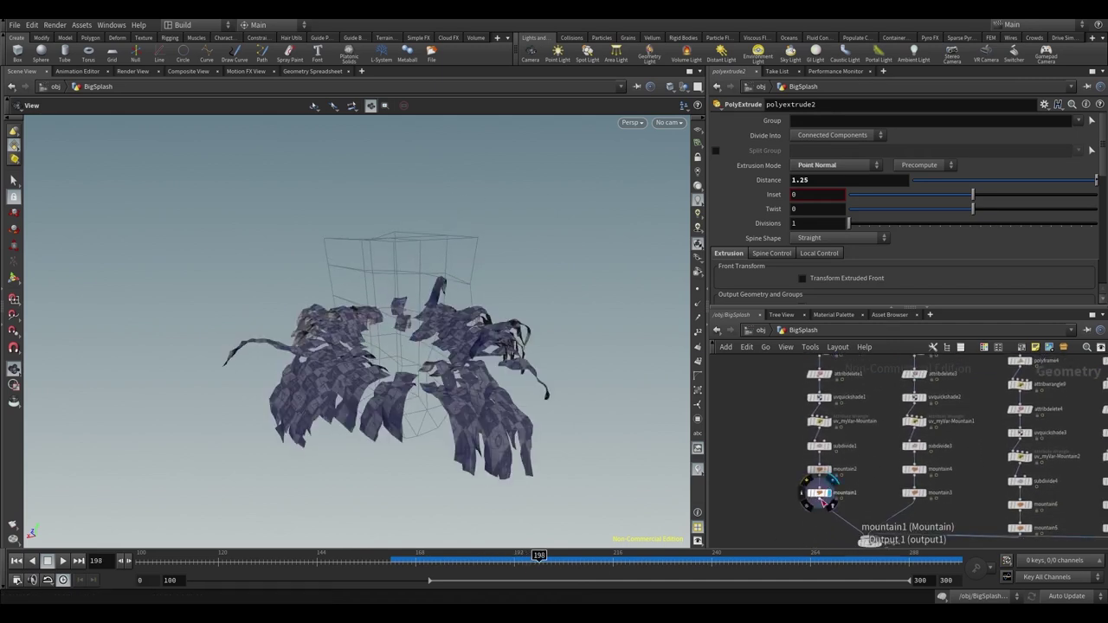
pyautogui.click(821, 495)
pyautogui.moveTo(539, 561); pyautogui.dragTo(500, 561)
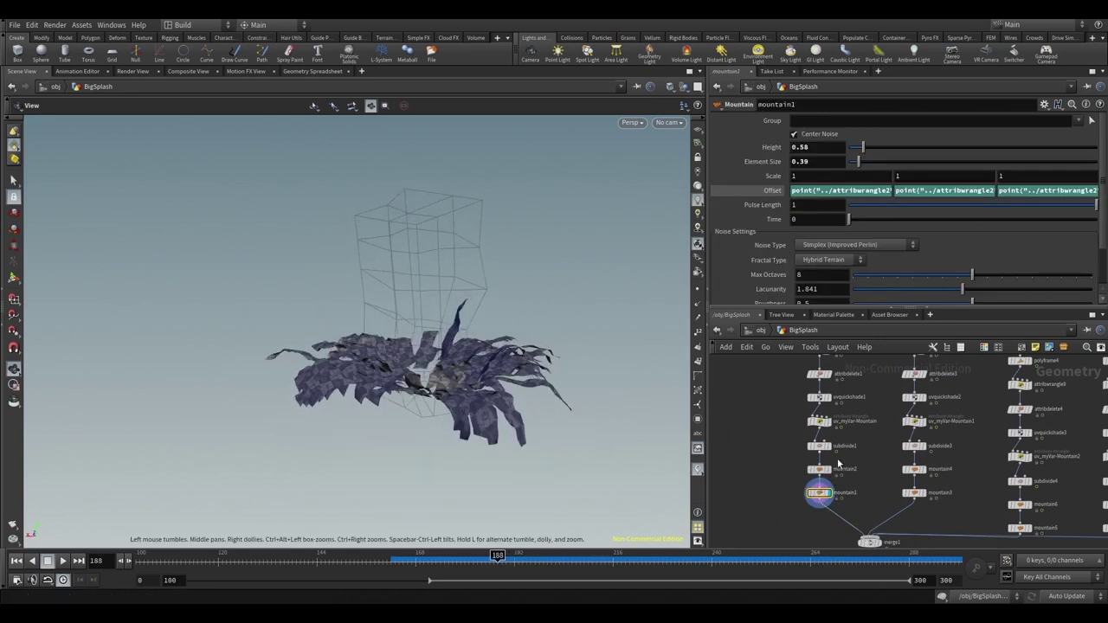
# - Display merge1 with all the splash branches combined and play the animation through the shot camera
pyautogui.moveTo(845, 465); pyautogui.dragTo(755, 506, button='middle')
pyautogui.scroll(-4, 762, 503)
pyautogui.moveTo(867, 483); pyautogui.dragTo(919, 433, button='middle')
pyautogui.scroll(2, 831, 495)
pyautogui.click(829, 496)
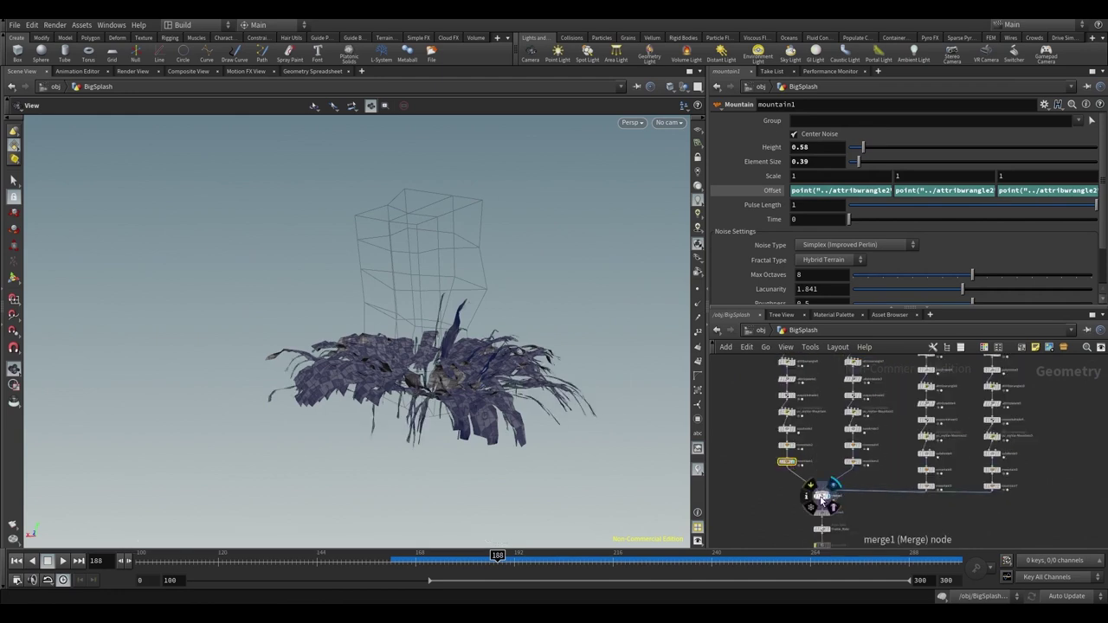
pyautogui.click(823, 498)
pyautogui.click(668, 122)
pyautogui.click(779, 188)
pyautogui.click(63, 561)
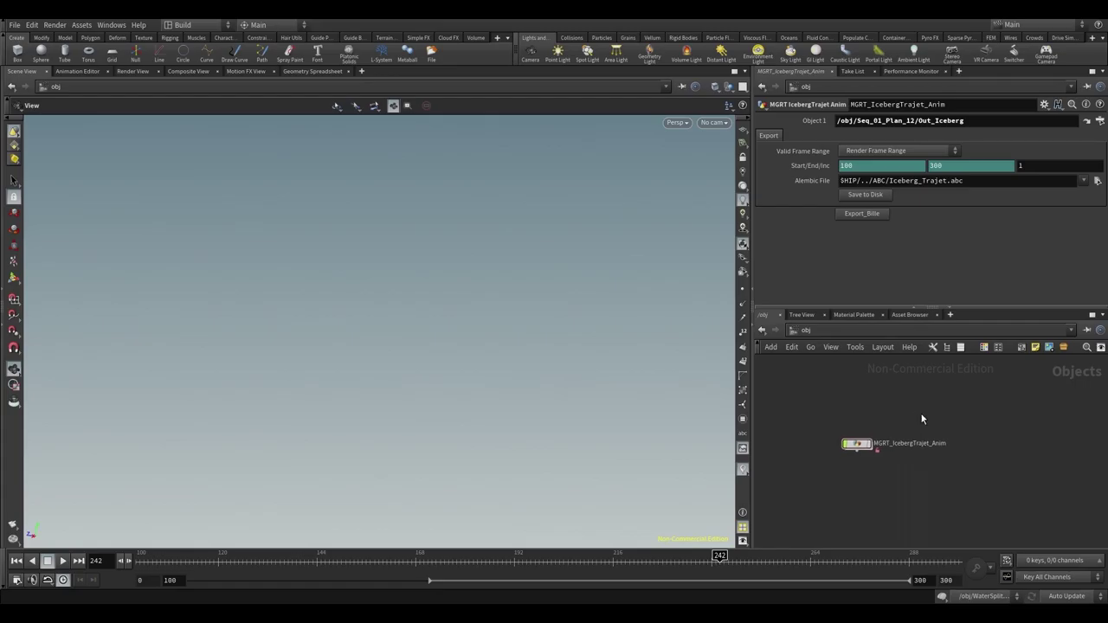
# - Open MGRT_IcebergTrajet_Anim, frame the Iceberg_Anim geometry and scrub its motion to frame 230
pyautogui.doubleClick(857, 443)
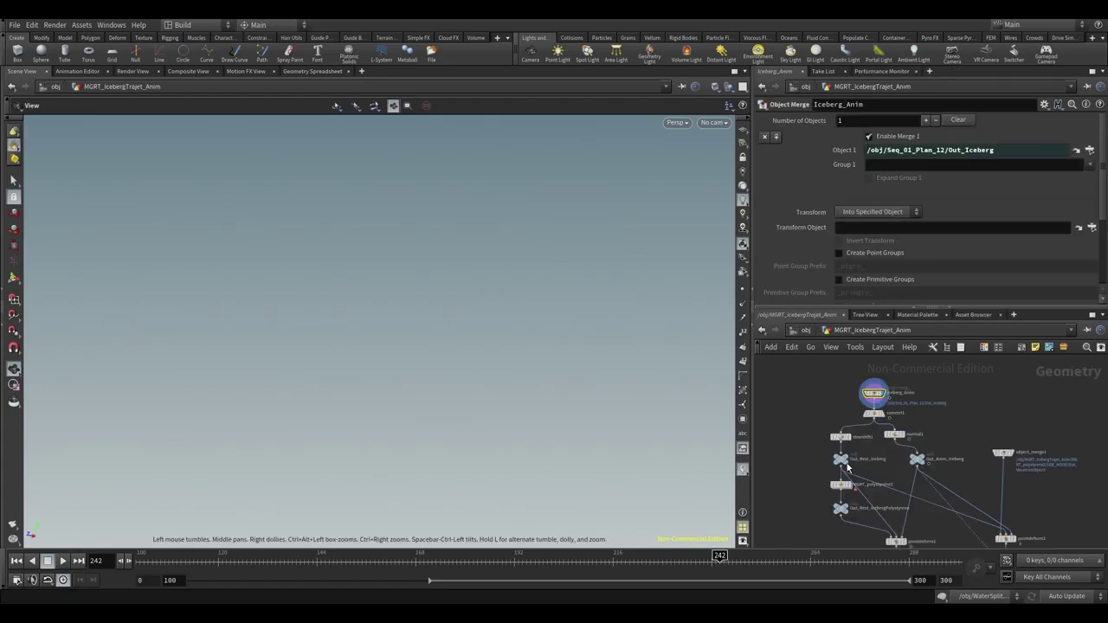
pyautogui.press('f')
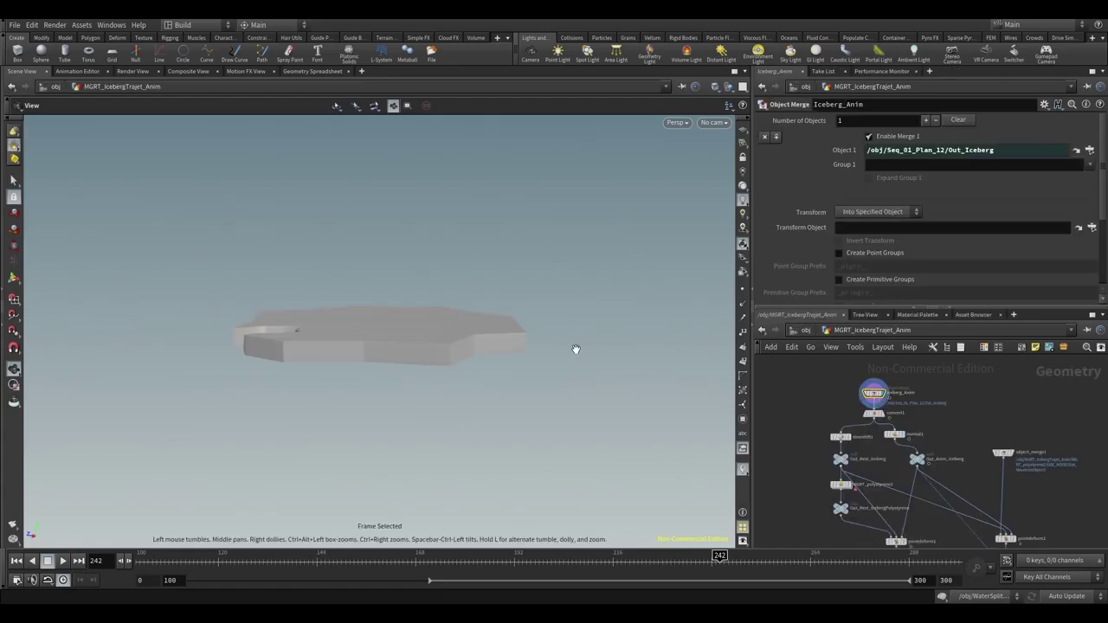
pyautogui.moveTo(719, 555); pyautogui.dragTo(671, 555)
# - Display timeshift1, frame its frame 1 iceberg mesh and inspect it over the reference grid at frame 213
pyautogui.click(852, 427)
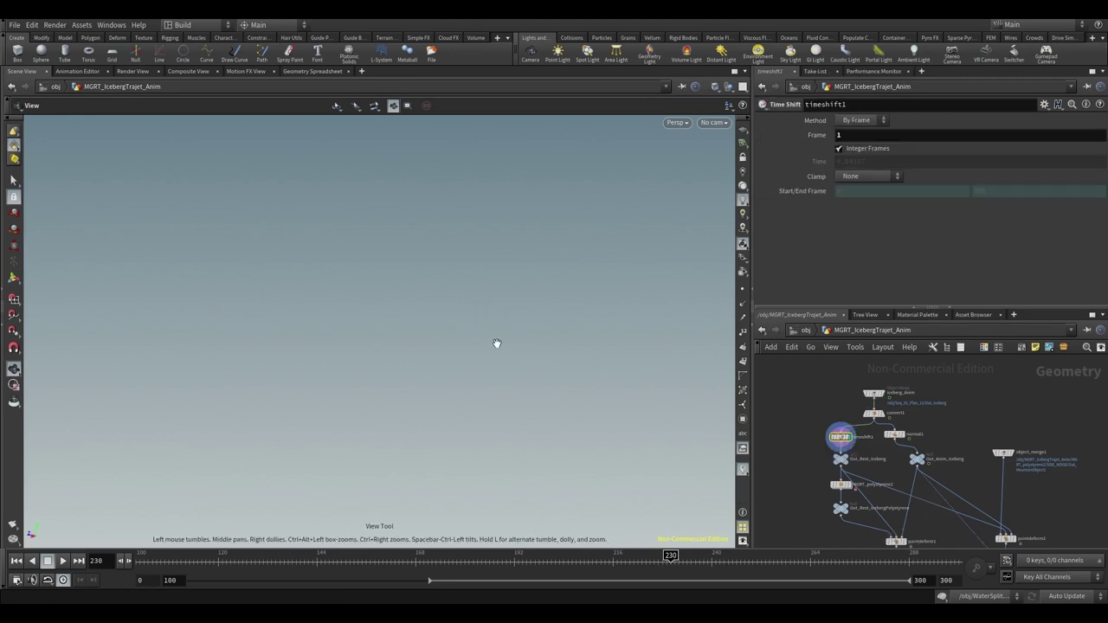
pyautogui.press('f')
pyautogui.scroll(-3, 408, 321)
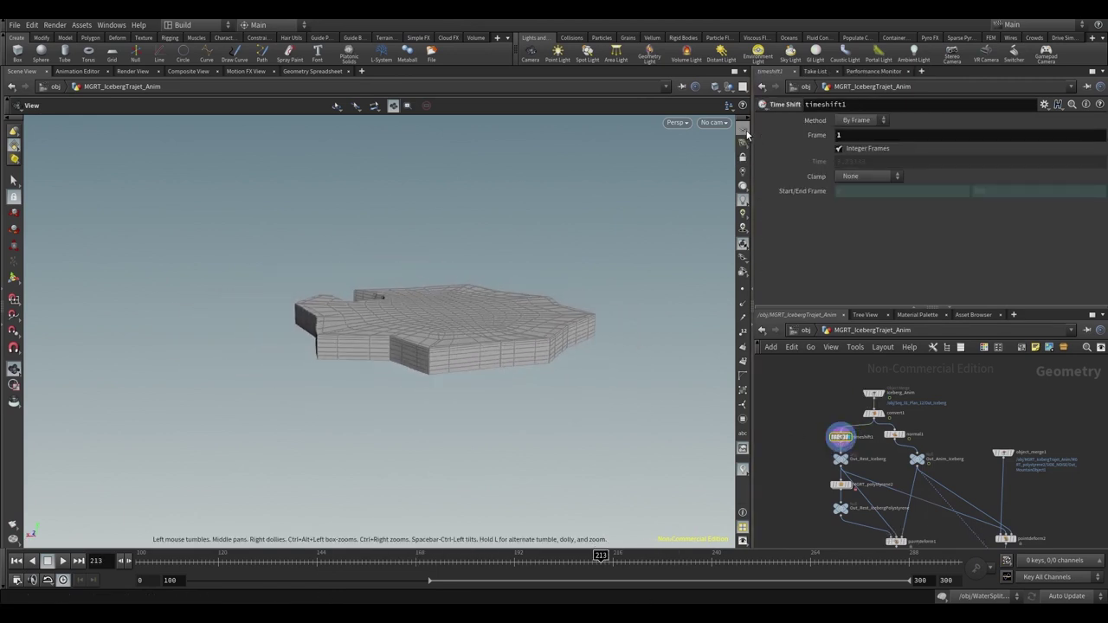
pyautogui.moveTo(520, 336); pyautogui.dragTo(507, 341)
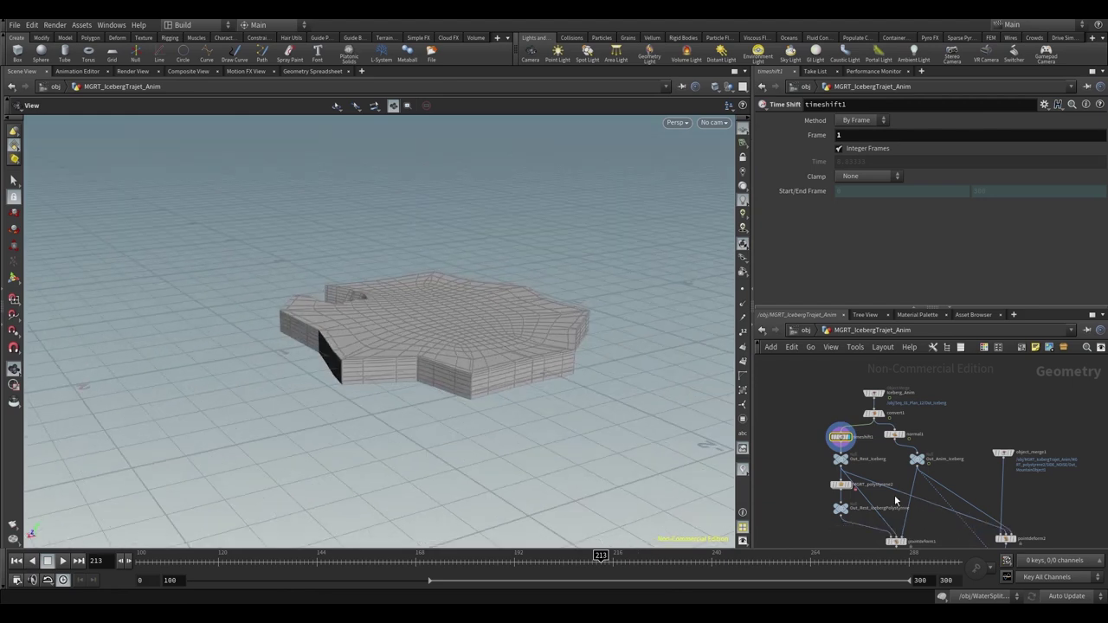
# - Open the MGRT_polystyrene2 network and inspect the FaceToPolystyrene group on Bottom_Face1 within the loop
pyautogui.moveTo(891, 495); pyautogui.dragTo(871, 442, button='middle')
pyautogui.doubleClick(825, 435)
pyautogui.moveTo(908, 397); pyautogui.dragTo(908, 413, button='middle')
pyautogui.click(869, 460)
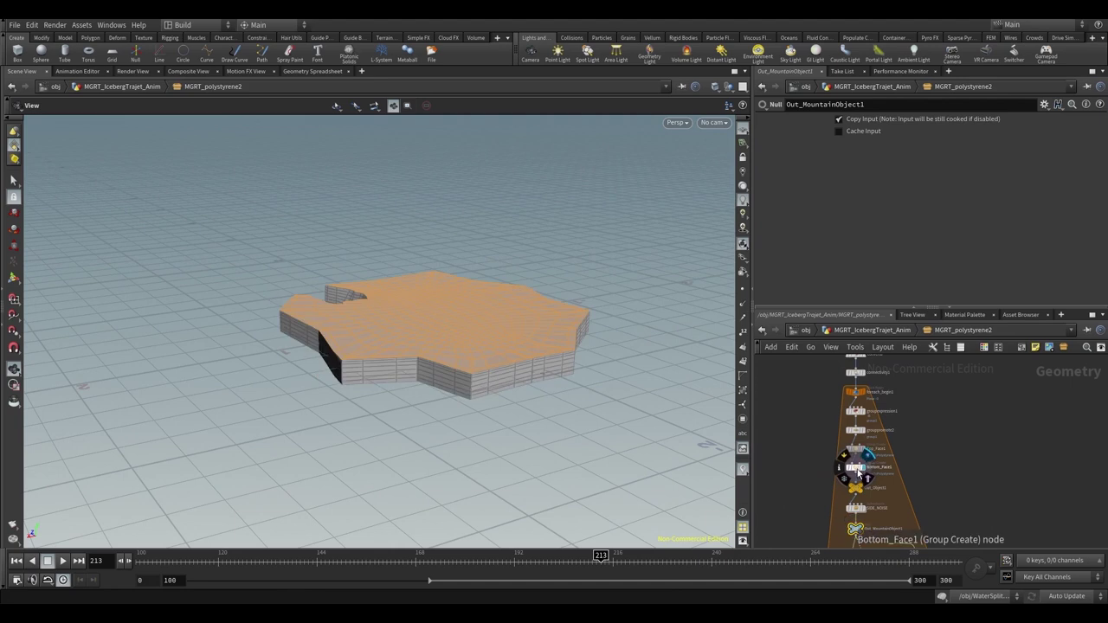
pyautogui.click(857, 469)
pyautogui.moveTo(497, 360)
pyautogui.mouseDown()
pyautogui.moveTo(588, 342)
pyautogui.moveTo(448, 338)
pyautogui.moveTo(534, 349)
pyautogui.moveTo(505, 284)
pyautogui.moveTo(456, 329)
pyautogui.moveTo(492, 376)
pyautogui.mouseUp()
pyautogui.moveTo(882, 503); pyautogui.dragTo(880, 453, button='middle')
pyautogui.moveTo(863, 478)
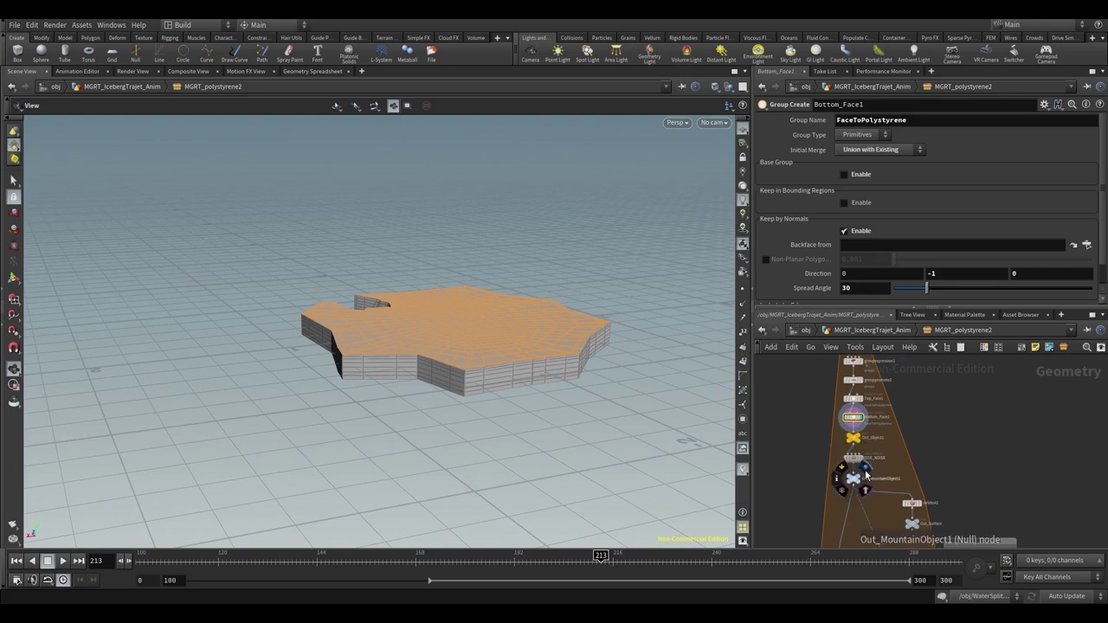
# - Display the Out_MountainObject1 null and inspect the displaced iceberg mesh from above and from the side
pyautogui.click(866, 468)
pyautogui.click(853, 478)
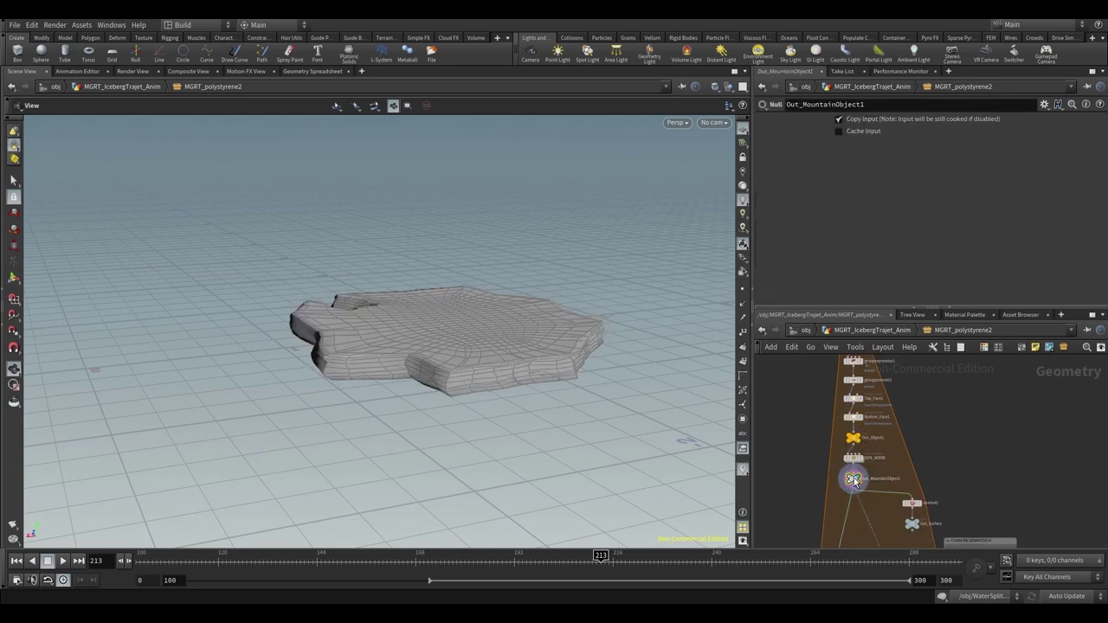
pyautogui.moveTo(462, 327); pyautogui.dragTo(532, 393)
pyautogui.moveTo(525, 398); pyautogui.dragTo(505, 420, button='right')
pyautogui.moveTo(470, 419); pyautogui.dragTo(518, 380, button='middle')
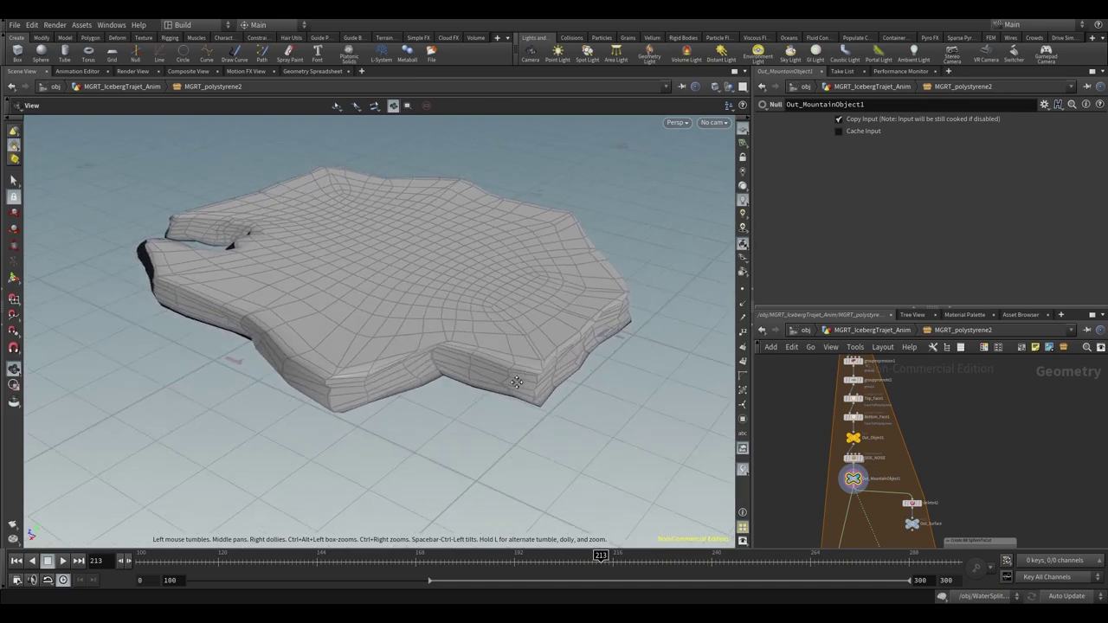
pyautogui.moveTo(517, 379); pyautogui.dragTo(547, 383)
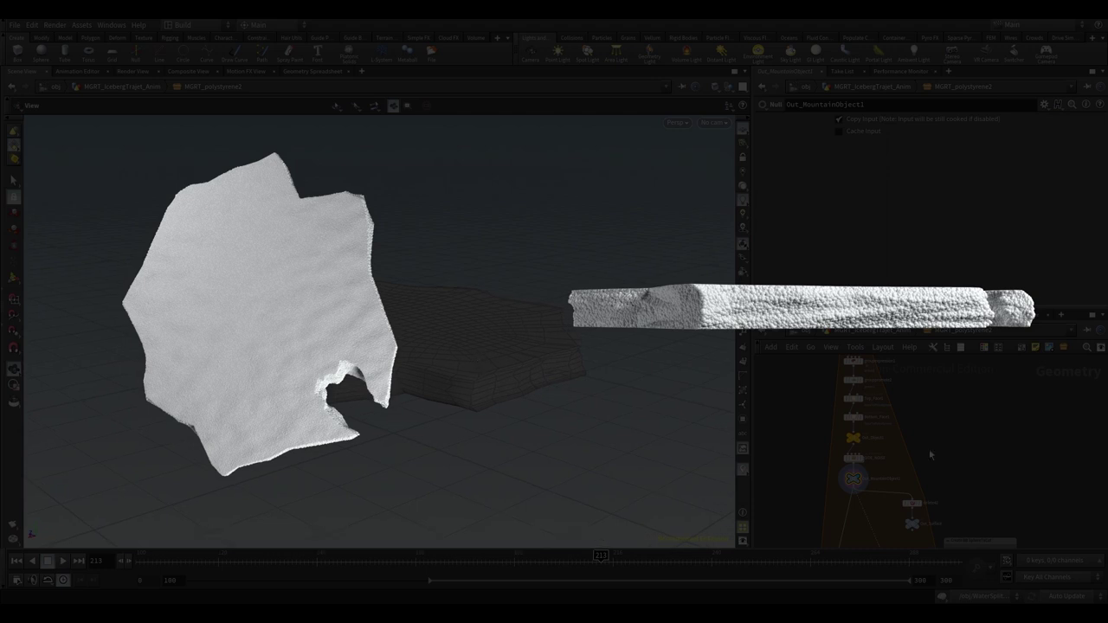
# - Display color15 in the Creation des billes section and inspect the black scattered points covering the iceberg
pyautogui.scroll(-1, 933, 467)
pyautogui.moveTo(934, 488); pyautogui.dragTo(932, 395, button='middle')
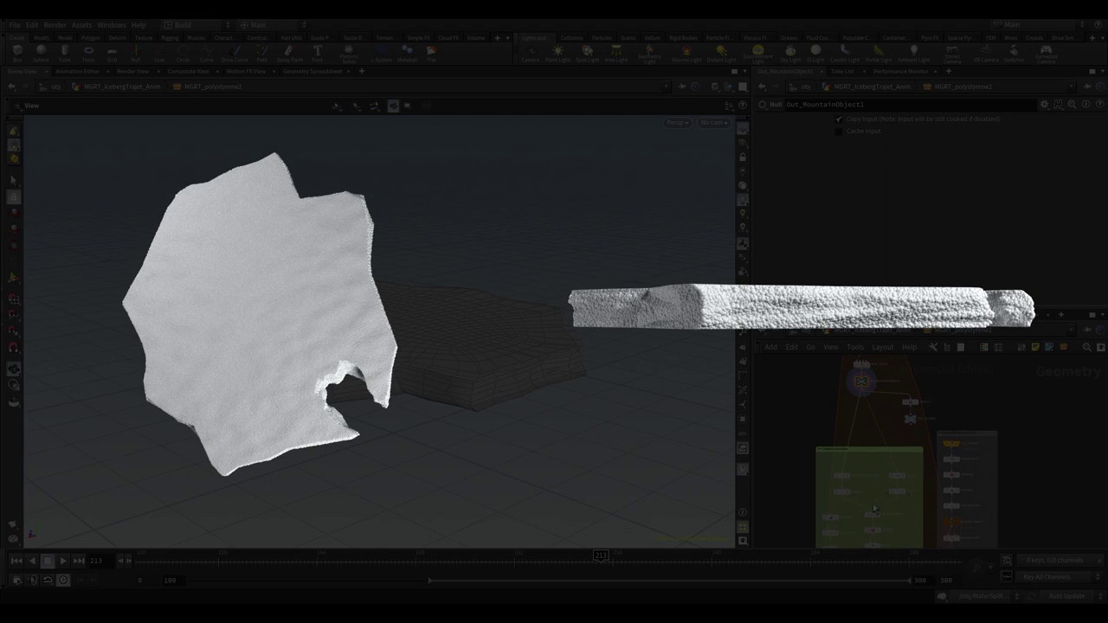
pyautogui.scroll(1, 871, 509)
pyautogui.scroll(1, 871, 506)
pyautogui.moveTo(828, 492)
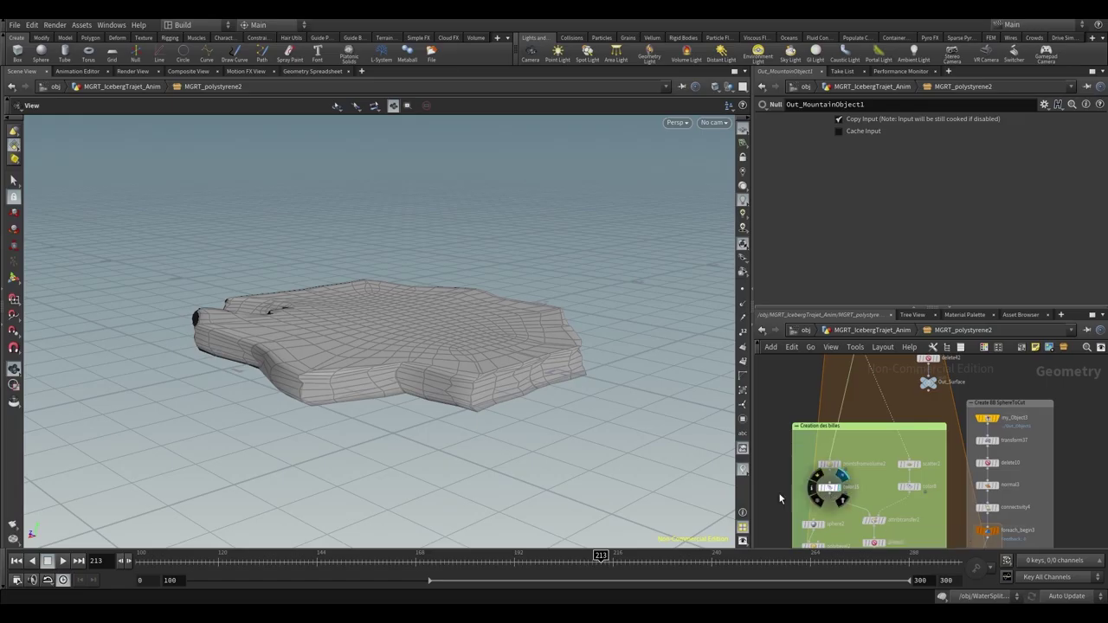
pyautogui.click(829, 491)
pyautogui.moveTo(503, 358)
pyautogui.mouseDown()
pyautogui.moveTo(477, 388)
pyautogui.moveTo(494, 376)
pyautogui.mouseUp()
pyautogui.moveTo(876, 491); pyautogui.dragTo(841, 461, button='middle')
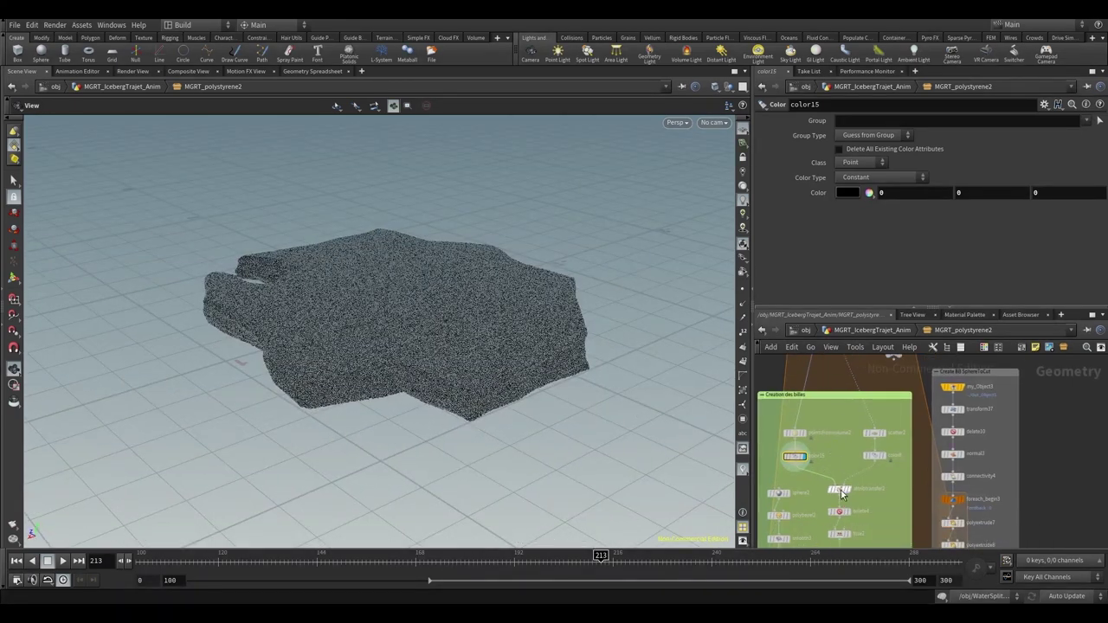
# - Display the side mask from attribtransfer2, then the band of points kept by delete4
pyautogui.click(840, 491)
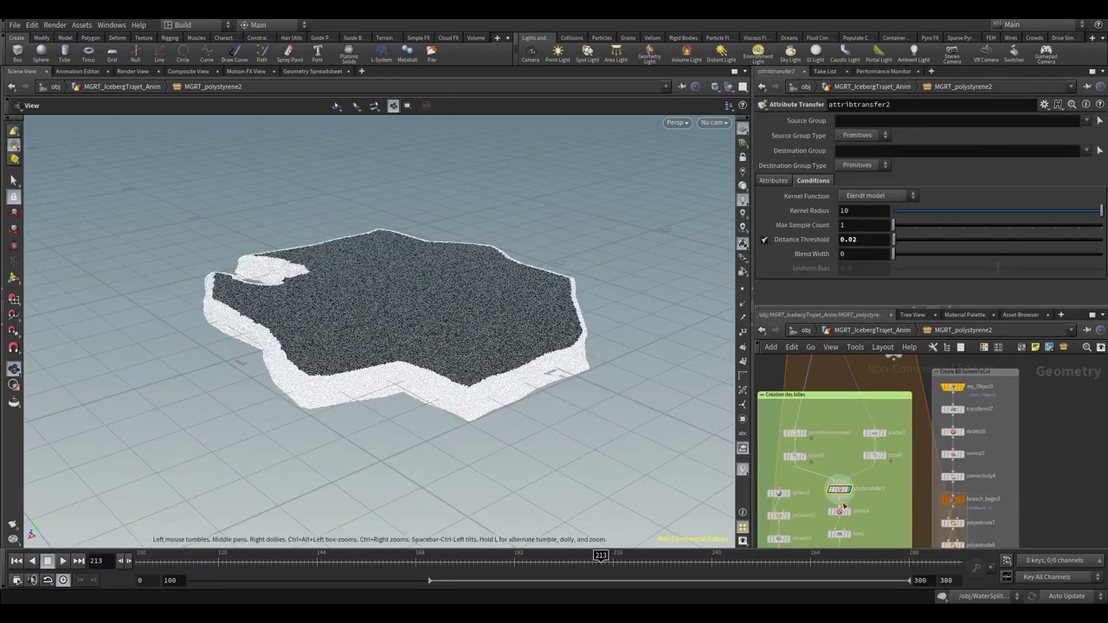
pyautogui.moveTo(850, 506); pyautogui.dragTo(854, 433, button='middle')
pyautogui.moveTo(826, 438)
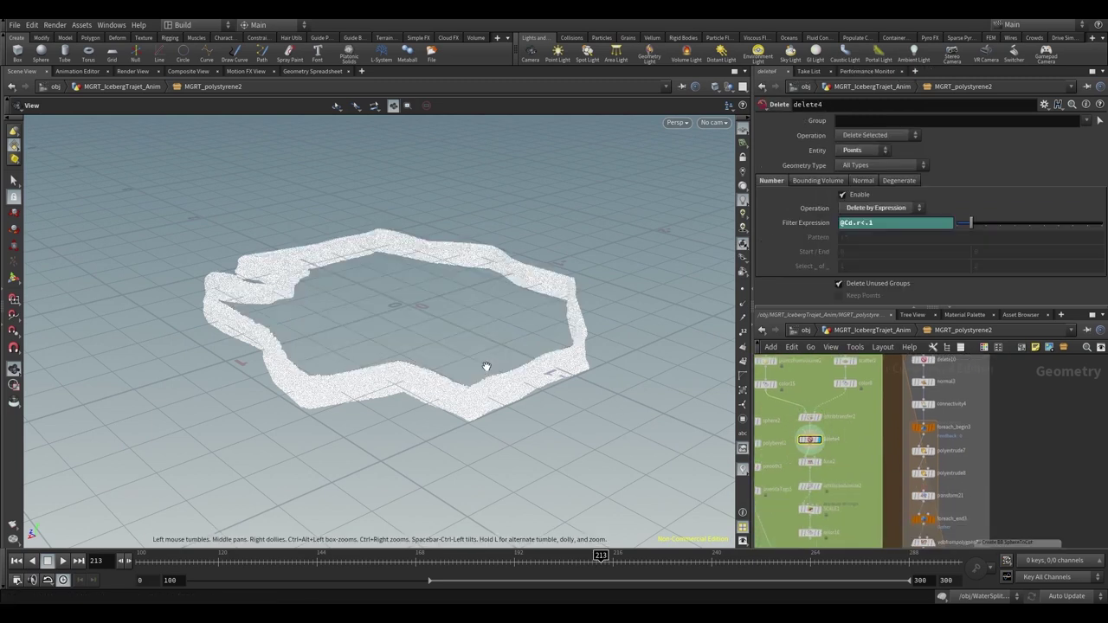
pyautogui.moveTo(487, 371)
pyautogui.mouseDown()
pyautogui.moveTo(533, 372)
pyautogui.moveTo(498, 375)
pyautogui.mouseUp()
pyautogui.moveTo(477, 383); pyautogui.dragTo(541, 381, button='middle')
# - Display copytopoints4 and inspect the polystyrene beads instanced along the iceberg's sides
pyautogui.moveTo(860, 477); pyautogui.dragTo(917, 399, button='middle')
pyautogui.scroll(3, 844, 474)
pyautogui.moveTo(840, 495)
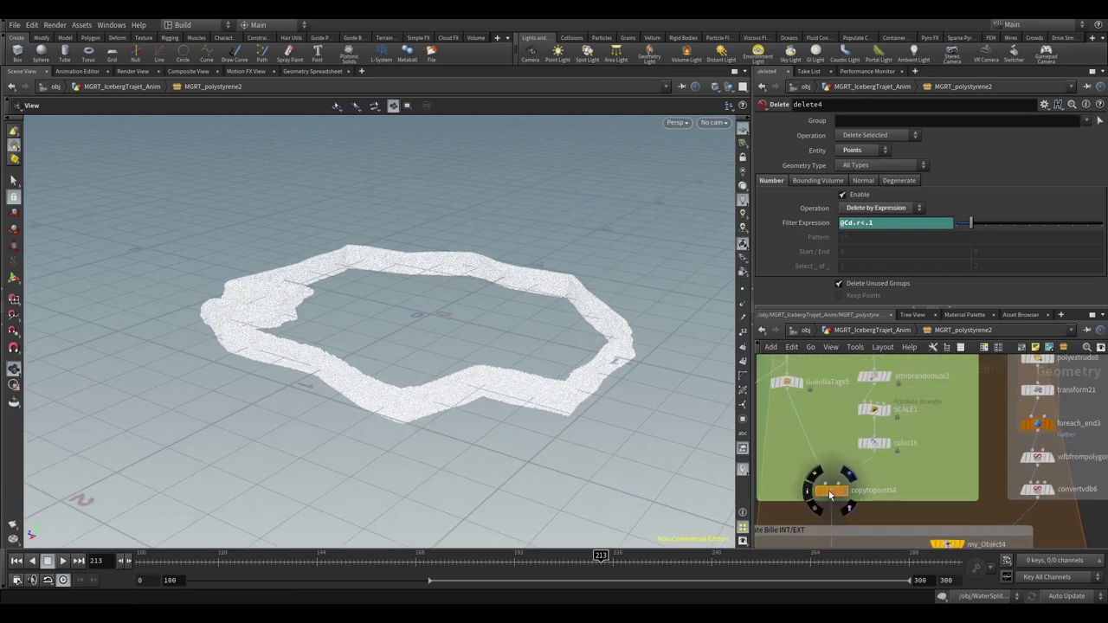
pyautogui.click(828, 494)
pyautogui.scroll(5, 571, 391)
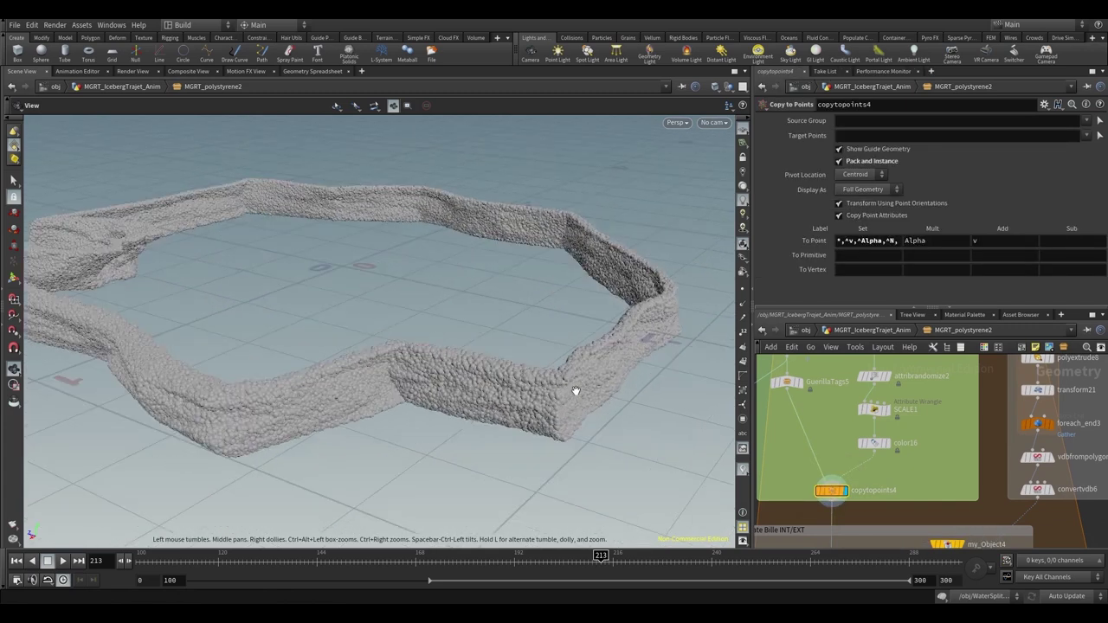
pyautogui.moveTo(574, 392); pyautogui.dragTo(521, 358)
# - Compare the interior beads at Out_BillesInt1 with the group10 beads isolated by delete25
pyautogui.scroll(-3, 864, 491)
pyautogui.moveTo(868, 498); pyautogui.dragTo(851, 445, button='middle')
pyautogui.scroll(1, 847, 454)
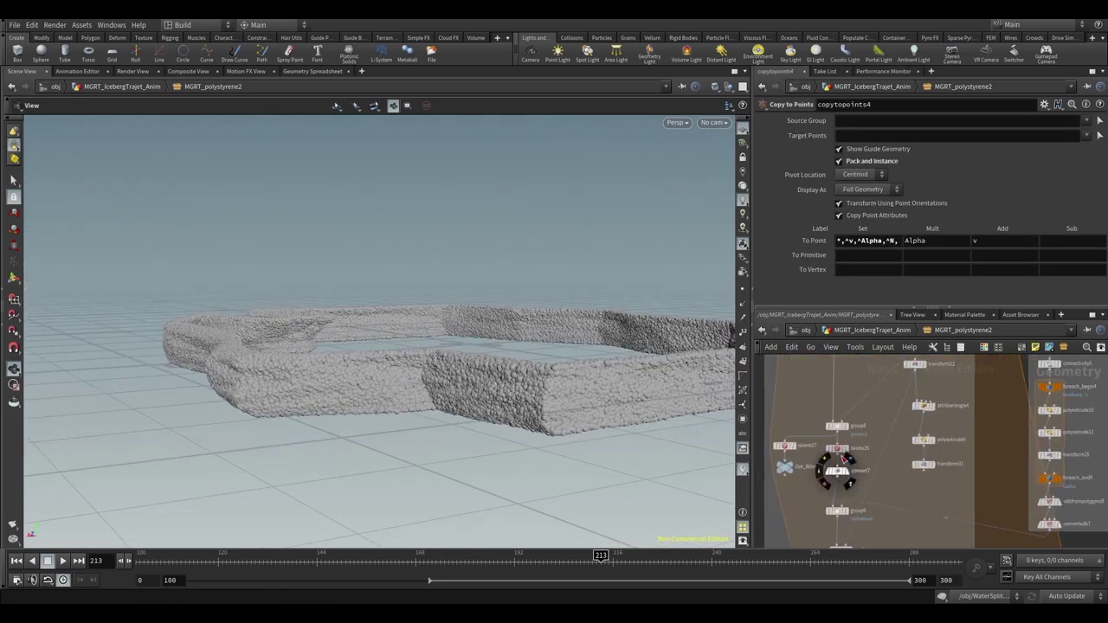
pyautogui.click(851, 439)
pyautogui.click(839, 449)
pyautogui.moveTo(584, 376); pyautogui.dragTo(608, 391)
pyautogui.click(797, 455)
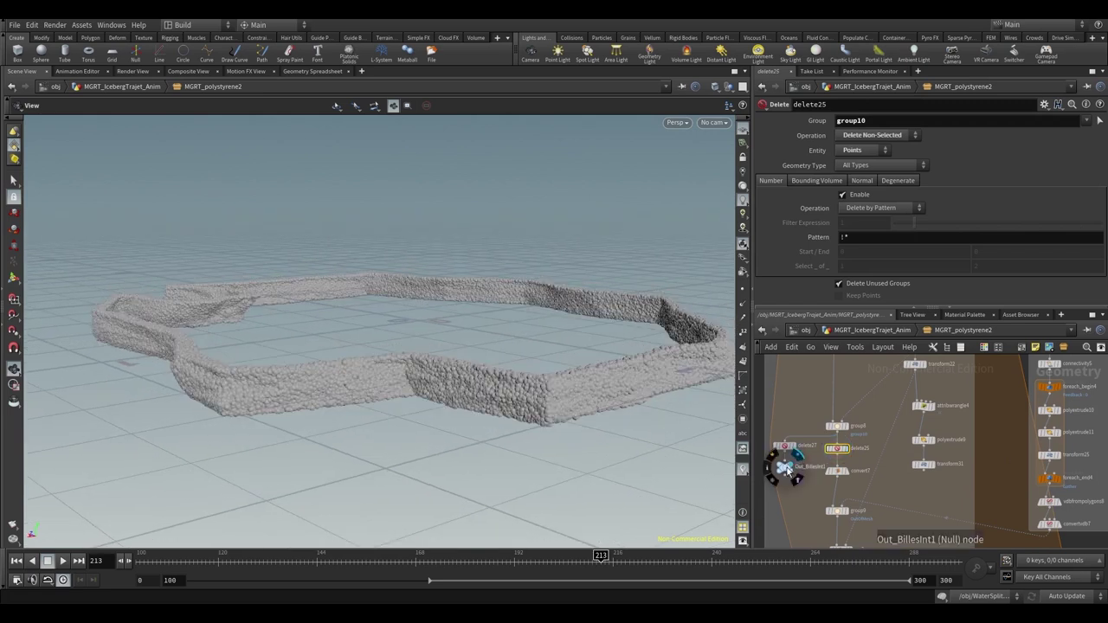
pyautogui.click(786, 474)
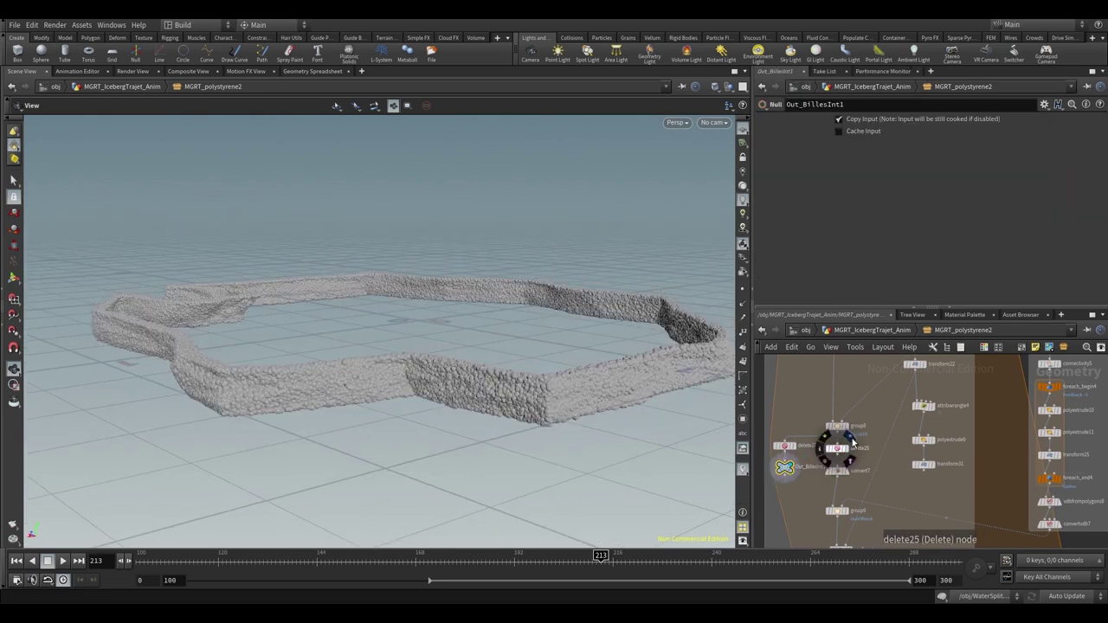
pyautogui.click(852, 443)
pyautogui.click(836, 450)
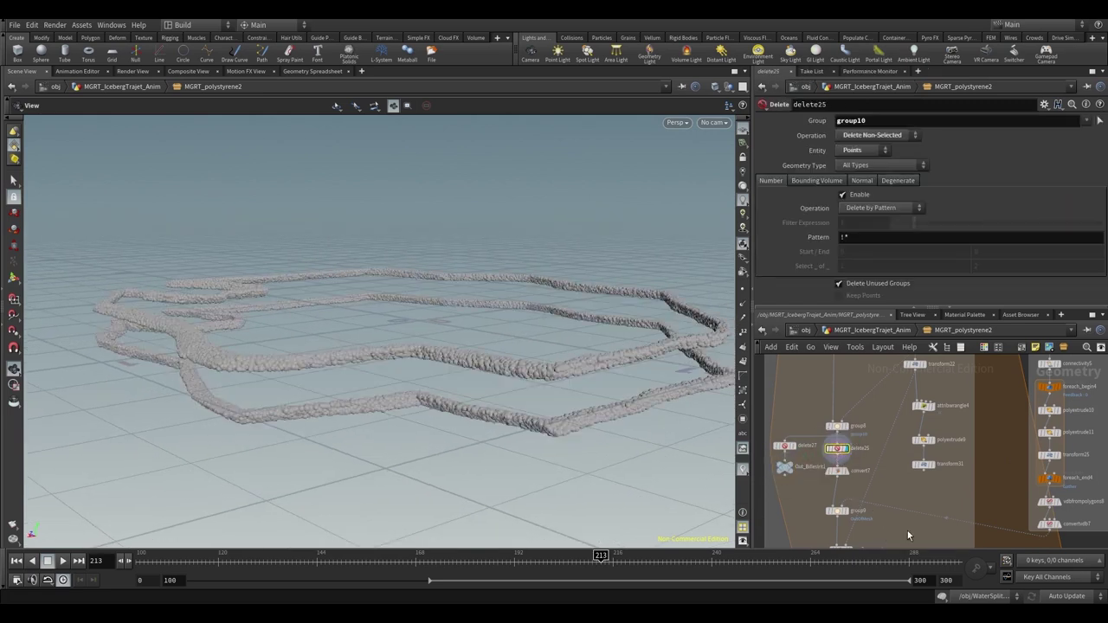
# - Display the OutOfMesh point group on group9, then ray3, which projects those bead points onto the mesh
pyautogui.moveTo(909, 536); pyautogui.dragTo(898, 437, button='middle')
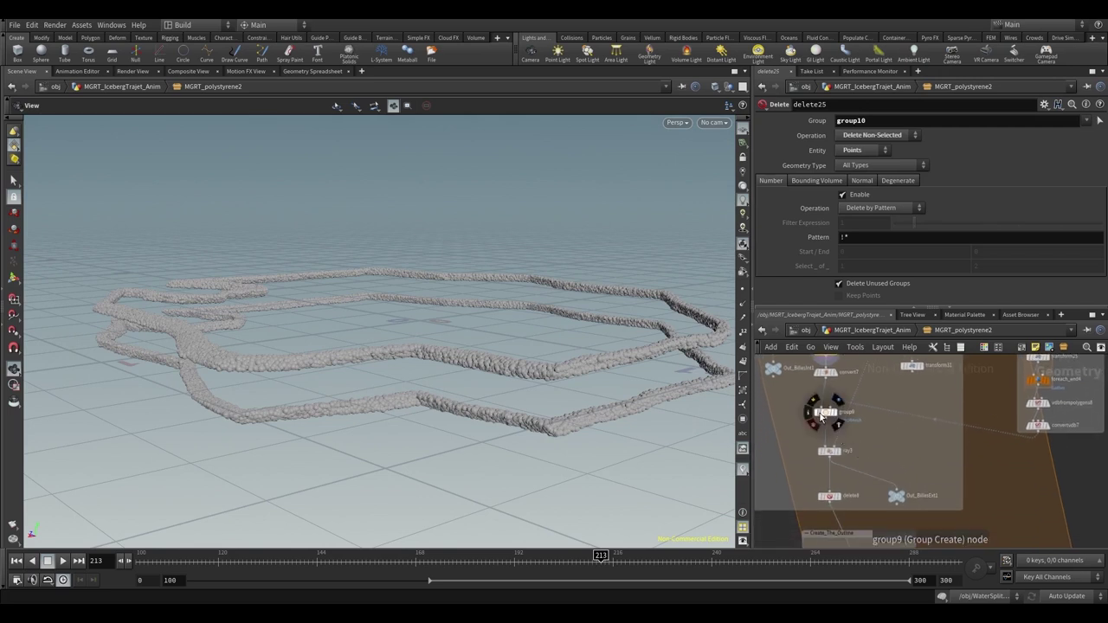
pyautogui.moveTo(793, 402); pyautogui.dragTo(805, 434, button='middle')
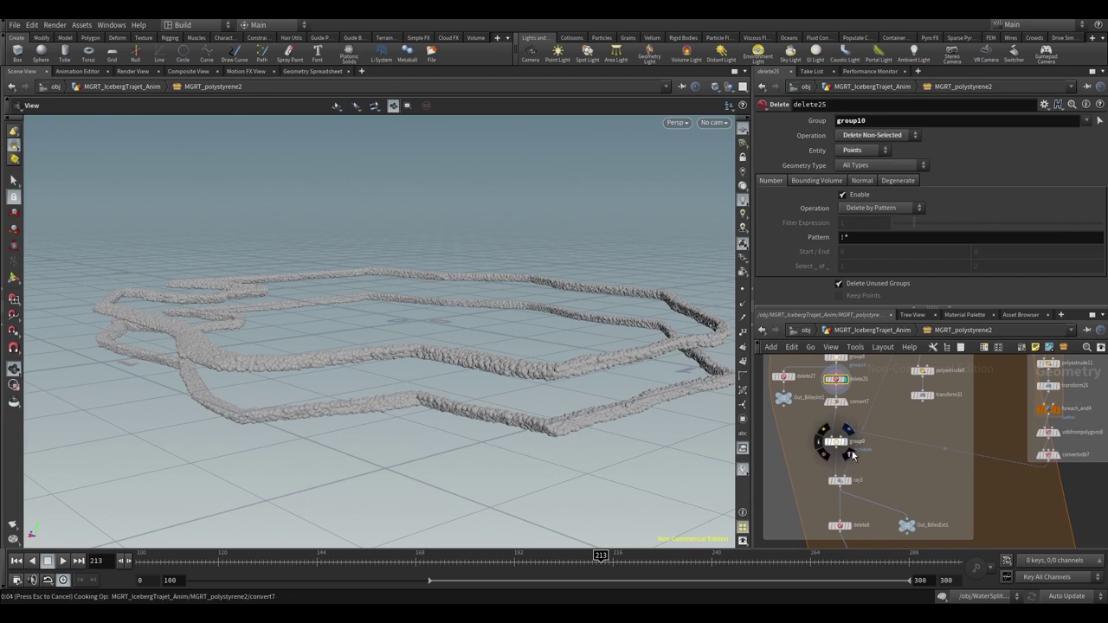
pyautogui.click(837, 443)
pyautogui.scroll(4, 555, 368)
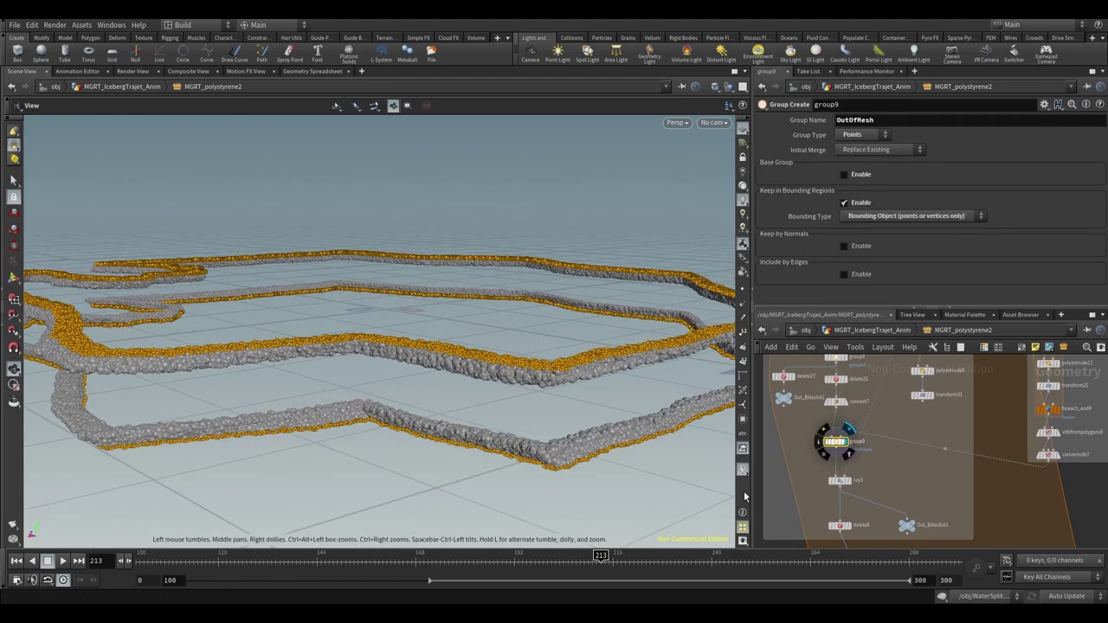
pyautogui.click(845, 481)
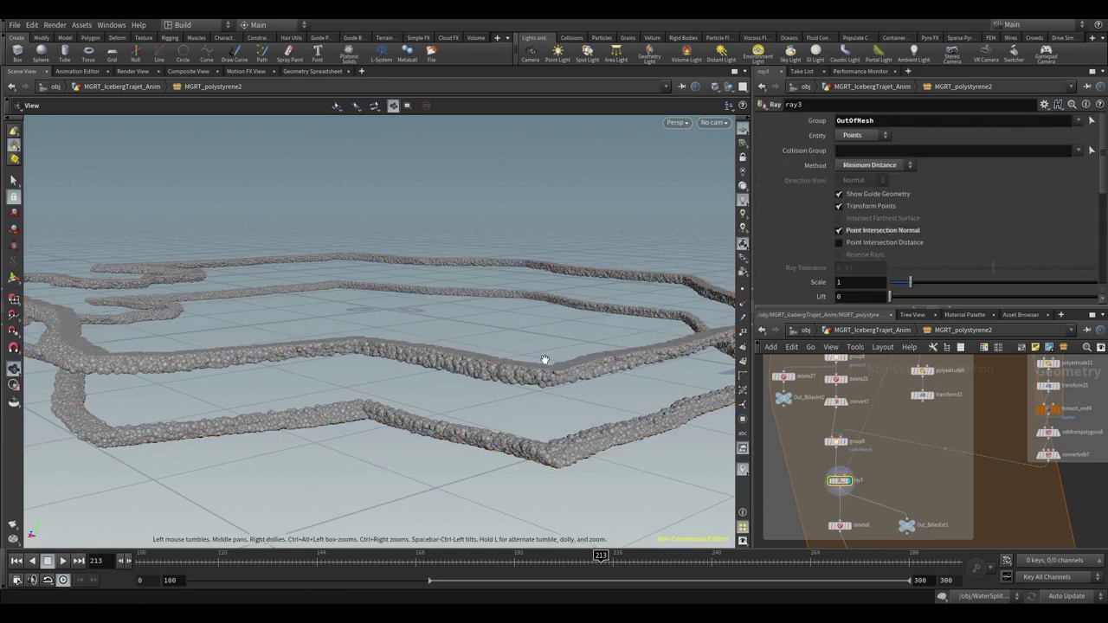
pyautogui.moveTo(543, 362); pyautogui.dragTo(541, 386)
# - Display merge6 in the outline section, combining the iceberg's top and bottom surfaces with the bead borders
pyautogui.scroll(-2, 917, 494)
pyautogui.moveTo(916, 493); pyautogui.dragTo(909, 398, button='middle')
pyautogui.scroll(2, 855, 419)
pyautogui.scroll(-2, 940, 507)
pyautogui.moveTo(939, 507); pyautogui.dragTo(912, 383, button='middle')
pyautogui.scroll(2, 881, 442)
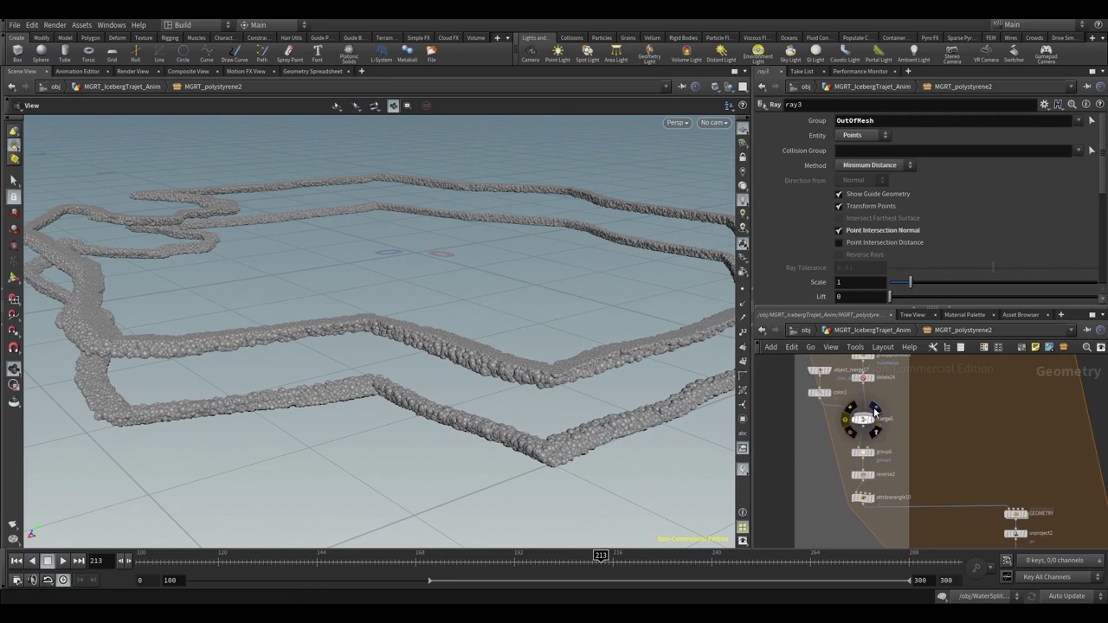
pyautogui.click(864, 424)
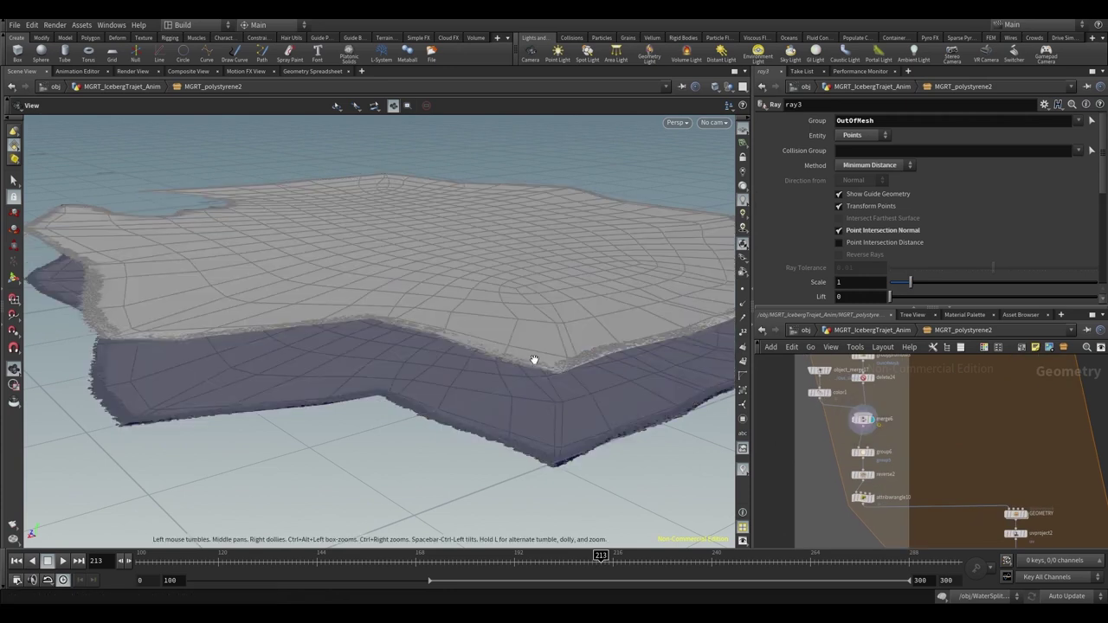
# - Display the GEOMETRY node and inspect the remeshed iceberg surfaces
pyautogui.moveTo(932, 496); pyautogui.dragTo(866, 418, button='middle')
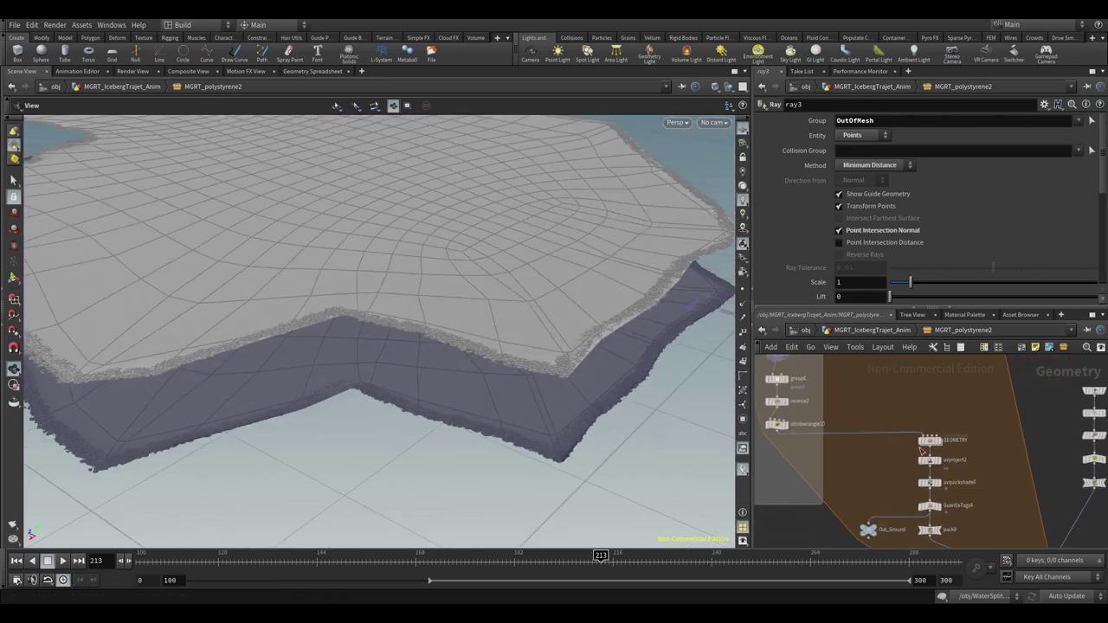
pyautogui.click(944, 429)
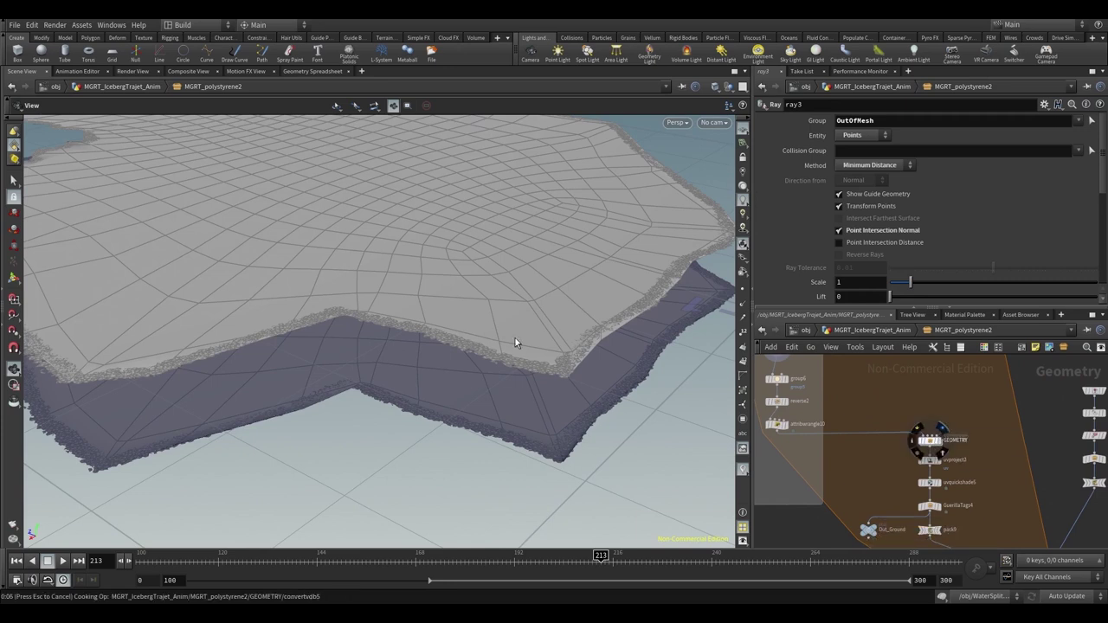
pyautogui.moveTo(559, 346); pyautogui.dragTo(503, 327)
# - Display the packed border beads at pack5, then the side bead points at pack8
pyautogui.moveTo(982, 487); pyautogui.dragTo(911, 404, button='middle')
pyautogui.moveTo(933, 467); pyautogui.dragTo(860, 509, button='middle')
pyautogui.moveTo(787, 474)
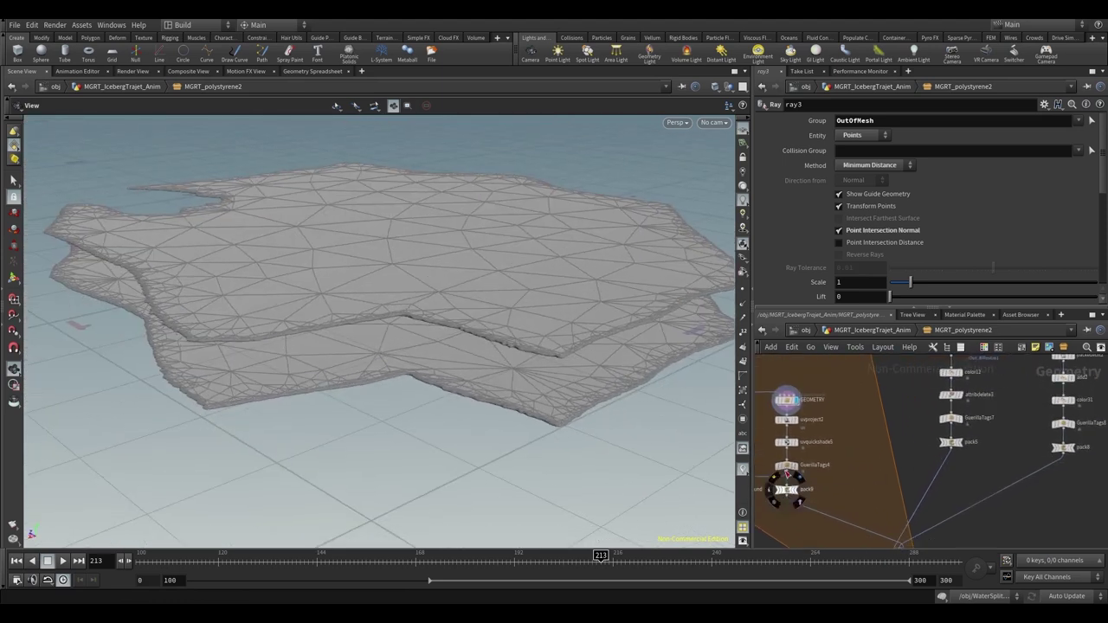
pyautogui.click(964, 442)
pyautogui.click(954, 444)
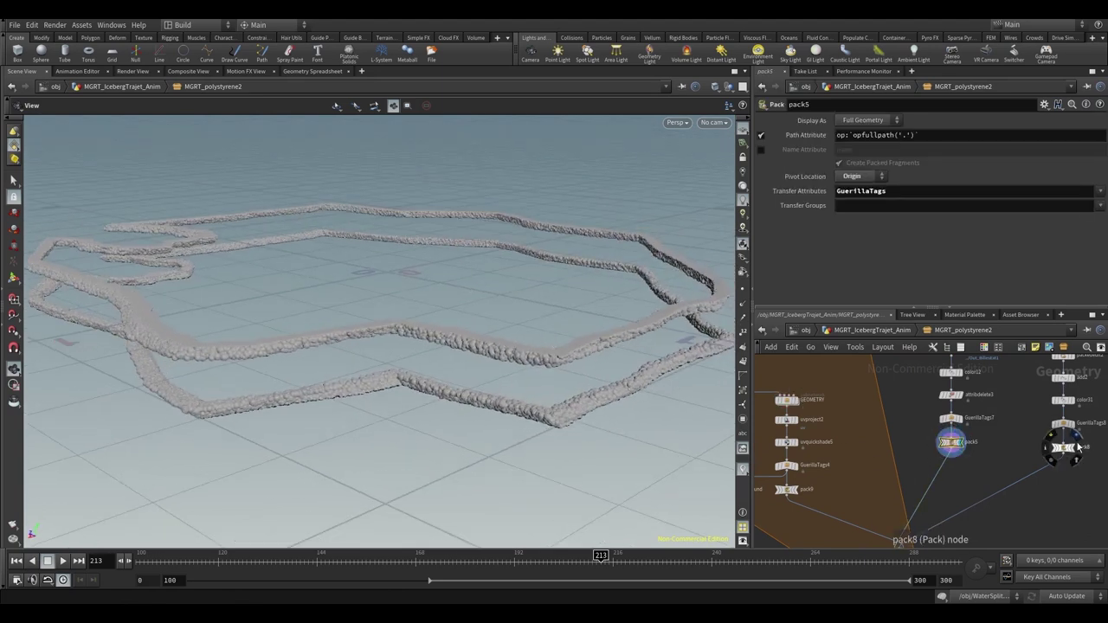
pyautogui.click(1077, 441)
pyautogui.click(1065, 447)
pyautogui.moveTo(546, 377); pyautogui.dragTo(614, 363)
pyautogui.moveTo(901, 547); pyautogui.dragTo(900, 470, button='middle')
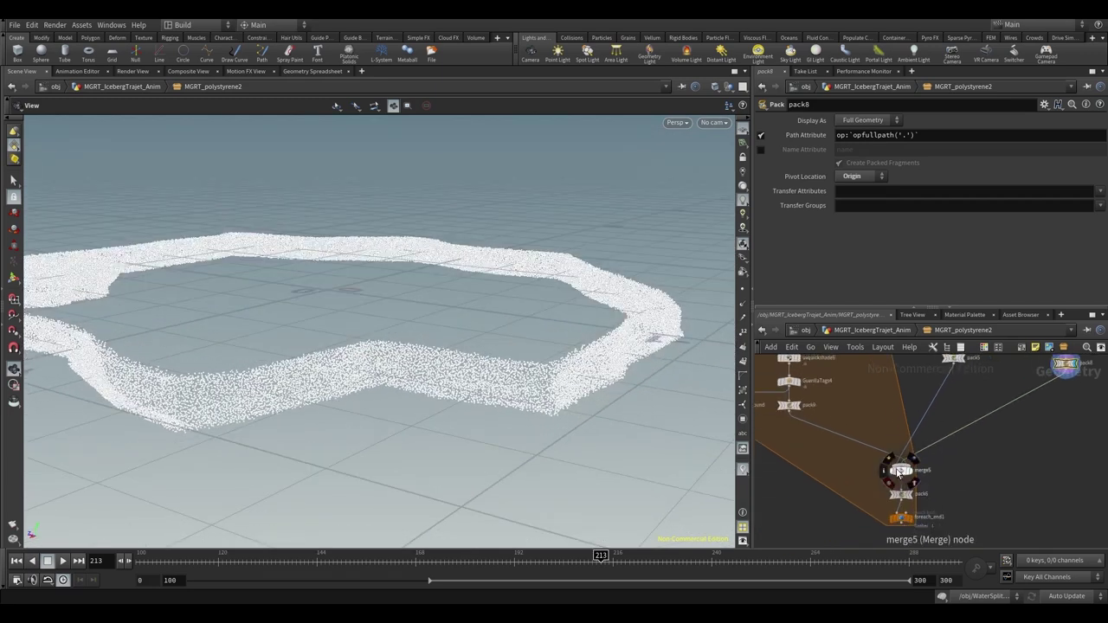
# - Display merge5 and orbit around the complete polystyrene iceberg with its surfaces and beads combined
pyautogui.click(914, 478)
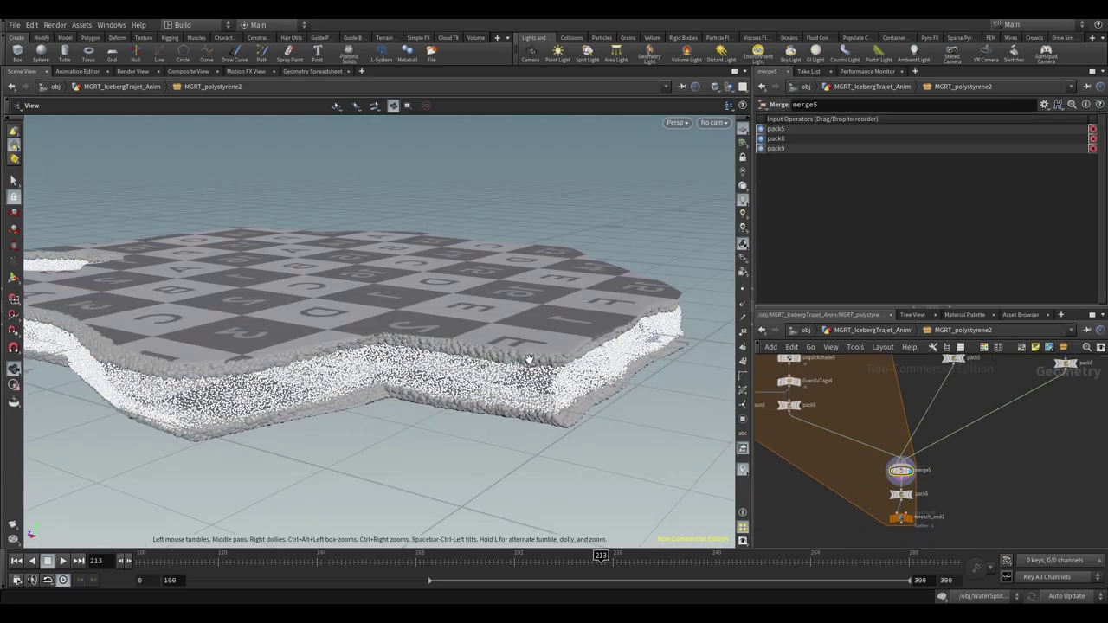
pyautogui.moveTo(530, 357); pyautogui.dragTo(546, 352)
pyautogui.moveTo(331, 357); pyautogui.dragTo(458, 370)
pyautogui.moveTo(603, 414); pyautogui.dragTo(537, 368, button='right')
pyautogui.moveTo(618, 366); pyautogui.dragTo(704, 440)
# - Return to the MGRT_IcebergTrajet_Anim network, display pointdeform1 and view the animated polystyrene through a scene camera
pyautogui.click(852, 332)
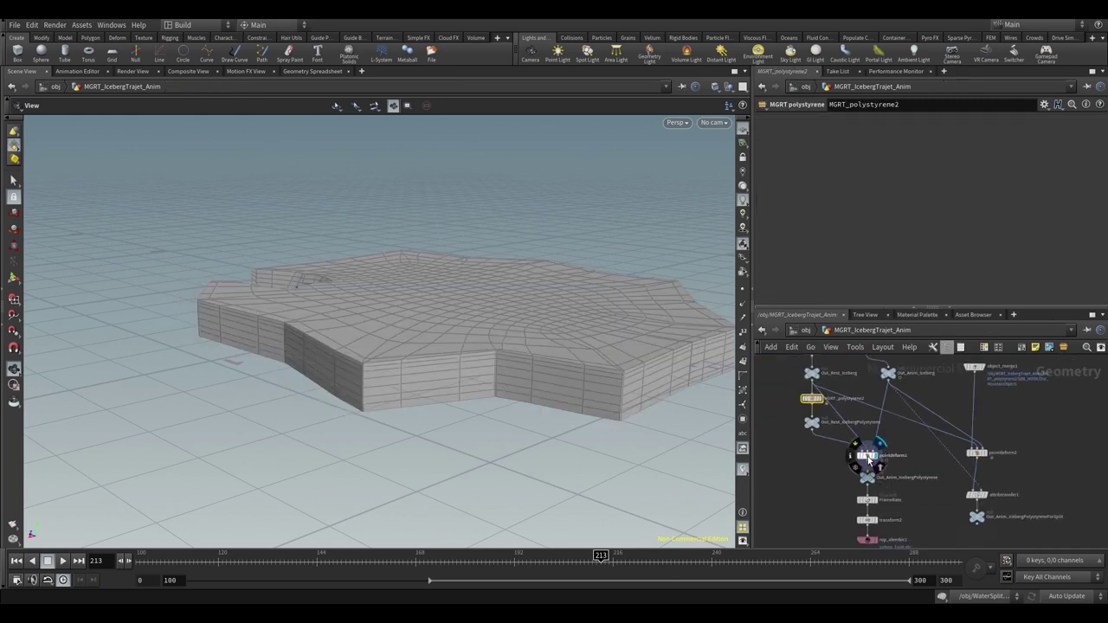
pyautogui.click(869, 460)
pyautogui.hotkey('space', 'g')
pyautogui.click(714, 123)
pyautogui.click(740, 188)
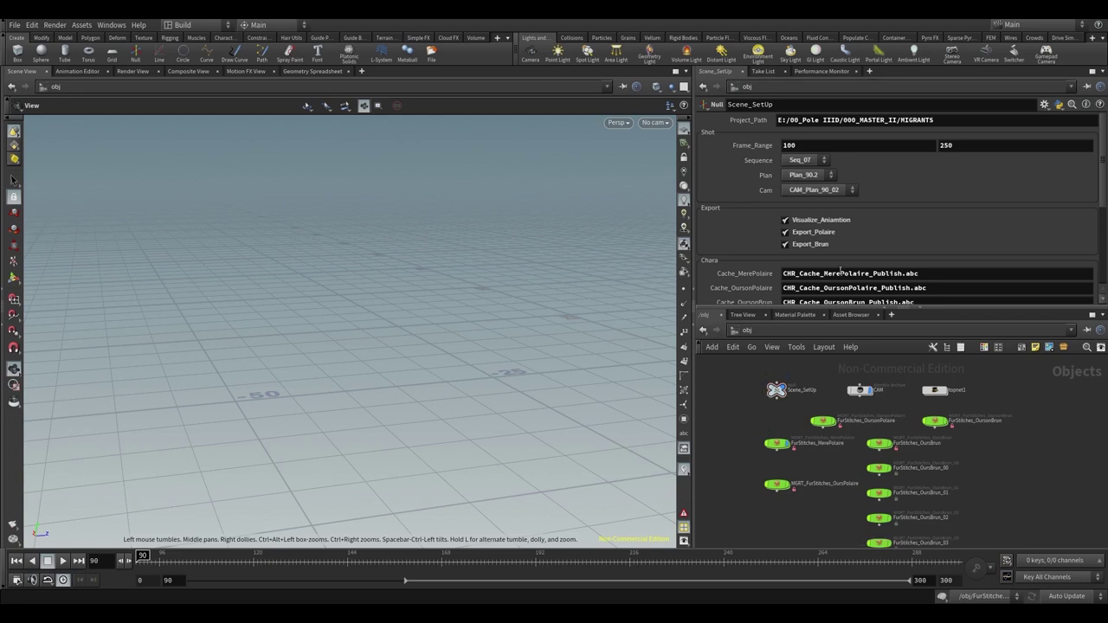
# - Set the Plan of Scene_SetUp to Plan_94 and scrub the bear animation to frame 114
pyautogui.click(807, 163)
pyautogui.click(812, 164)
pyautogui.click(807, 163)
pyautogui.click(812, 164)
pyautogui.click(825, 179)
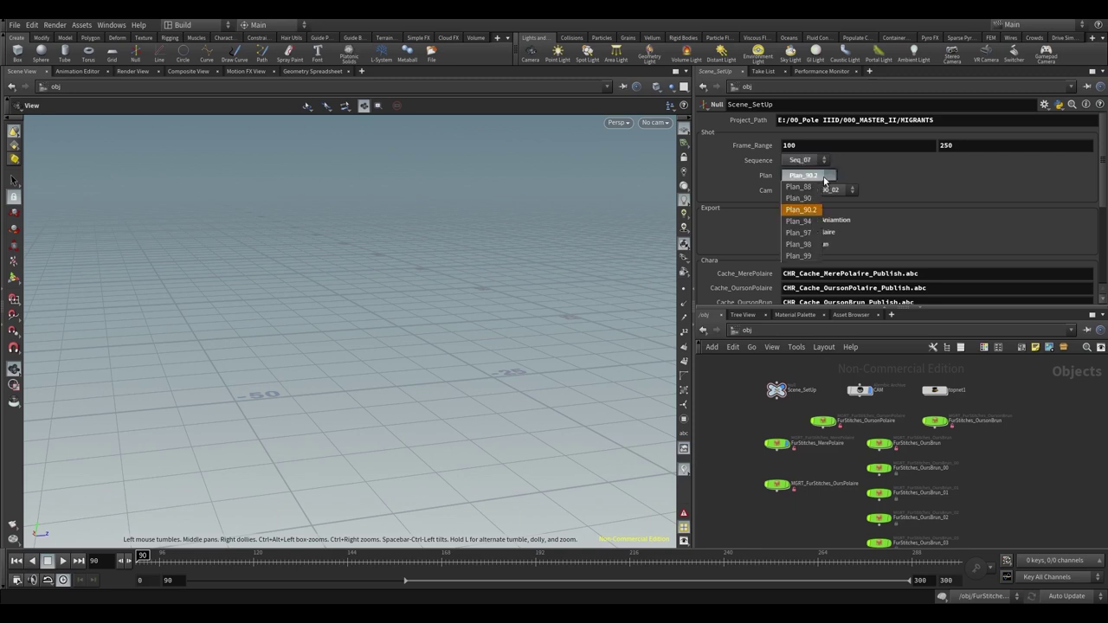
pyautogui.click(810, 223)
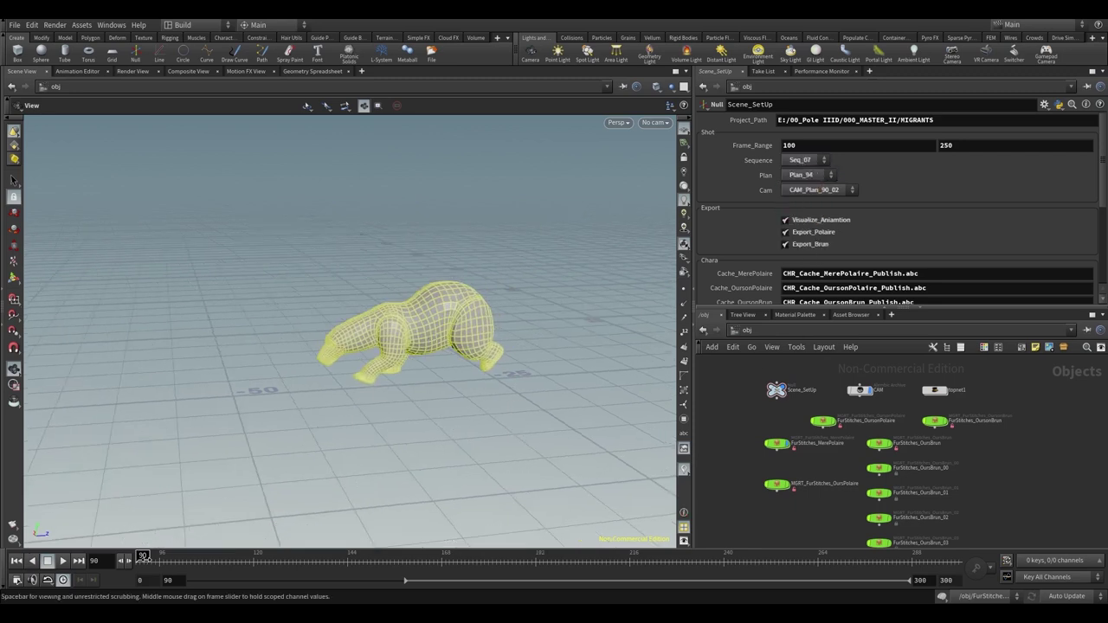
pyautogui.moveTo(144, 558); pyautogui.dragTo(230, 574)
pyautogui.moveTo(279, 349); pyautogui.dragTo(412, 352, button='middle')
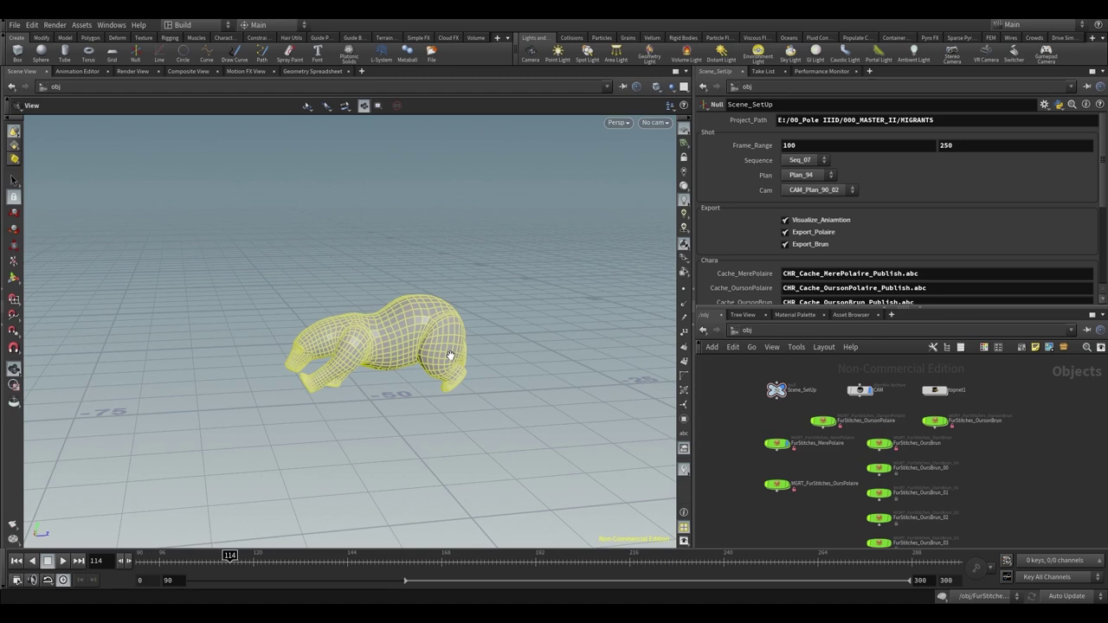
# - Open the Softness geometry network inside FurStitches_MerePolaire
pyautogui.doubleClick(777, 443)
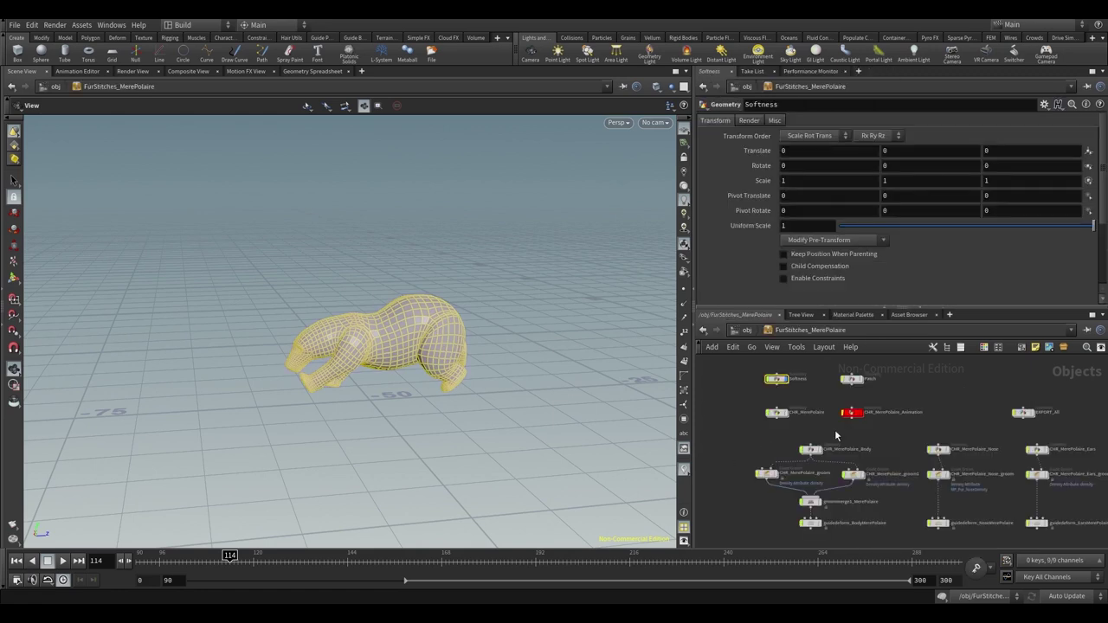
pyautogui.doubleClick(777, 392)
pyautogui.scroll(3, 979, 472)
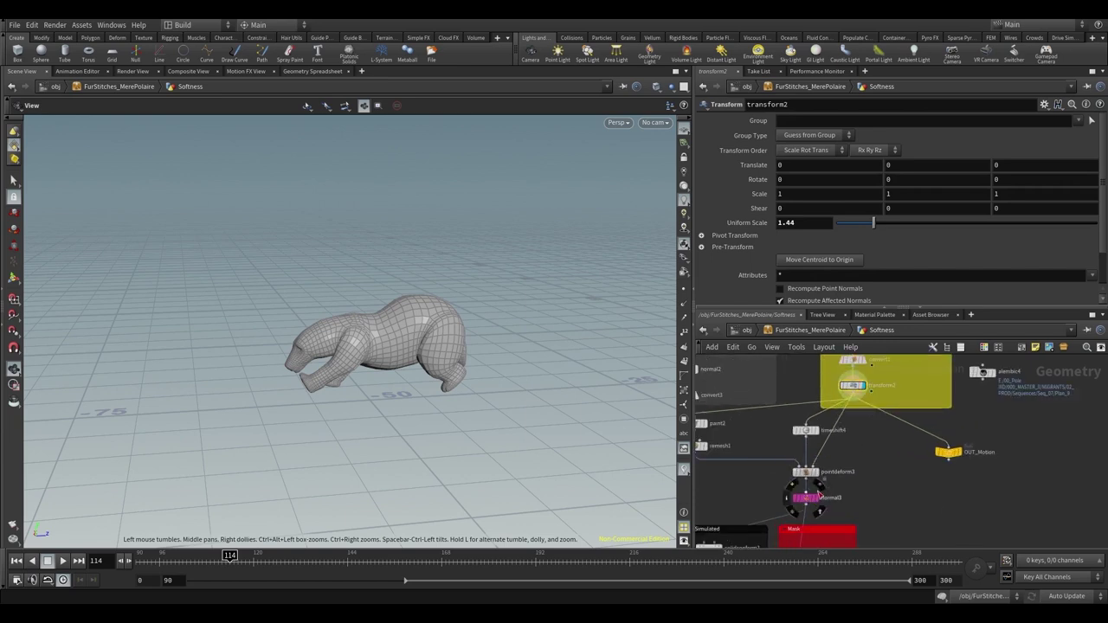
# - Display normal3 to inspect the bear's detailed deformed mesh and scrub to frame 117
pyautogui.click(819, 486)
pyautogui.click(806, 499)
pyautogui.moveTo(380, 344); pyautogui.dragTo(409, 342)
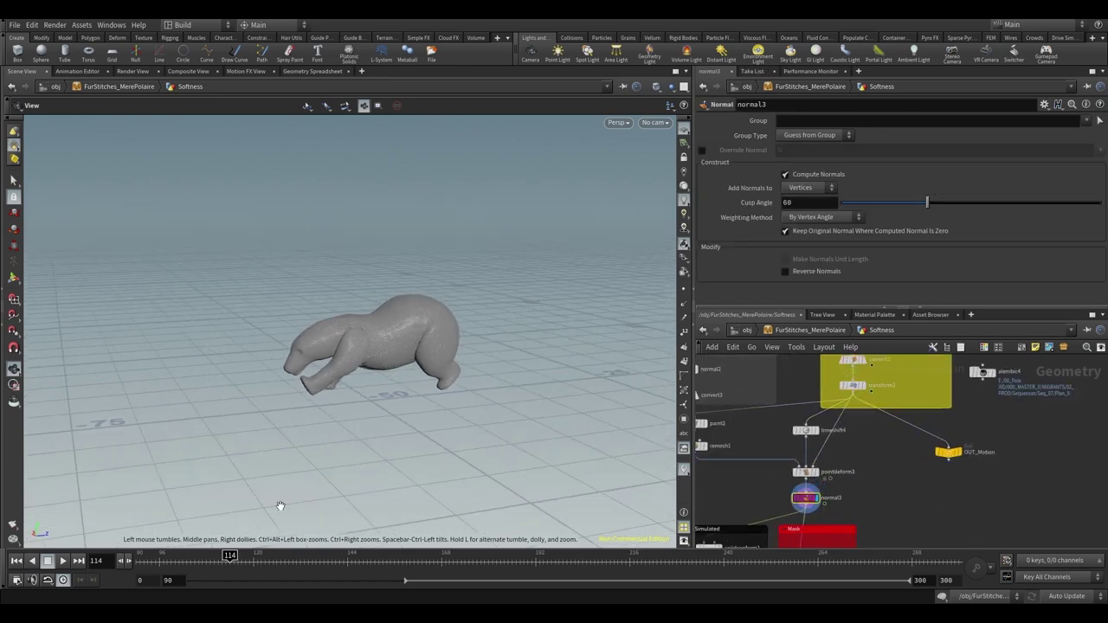
pyautogui.moveTo(232, 557)
pyautogui.mouseDown()
pyautogui.moveTo(252, 557)
pyautogui.moveTo(225, 557)
pyautogui.moveTo(241, 557)
pyautogui.mouseUp()
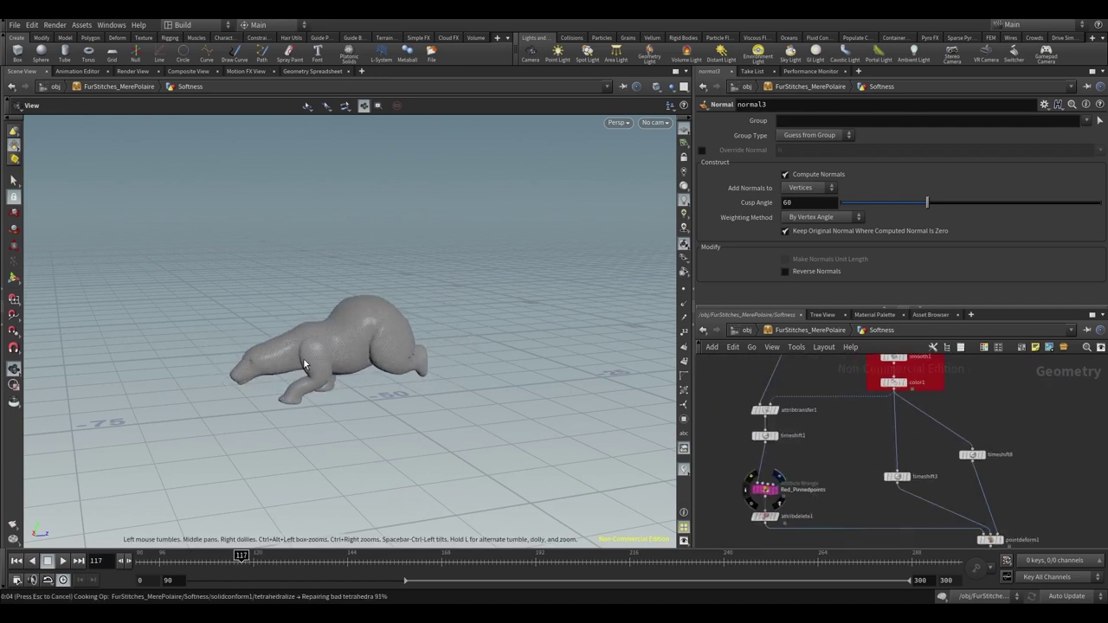
# - Display the Red_Pinnedpoints wrangle and inspect the bear's red pinned regions on the muzzle and paws
pyautogui.scroll(5, 487, 319)
pyautogui.moveTo(487, 320); pyautogui.dragTo(384, 298, button='middle')
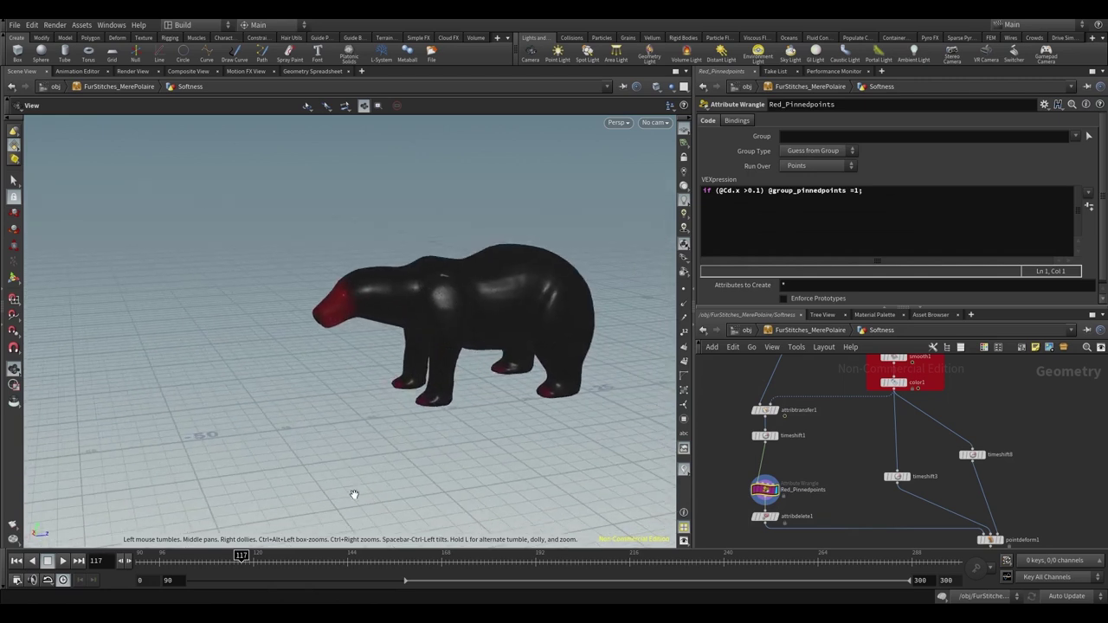
pyautogui.moveTo(241, 557); pyautogui.dragTo(264, 556)
# - Display pointdeform1 in the Softness network and scrub the bear animation back to frame 92
pyautogui.moveTo(982, 523); pyautogui.dragTo(913, 456, button='middle')
pyautogui.click(932, 472)
pyautogui.click(920, 473)
pyautogui.scroll(-4, 389, 338)
pyautogui.moveTo(258, 556); pyautogui.dragTo(143, 558)
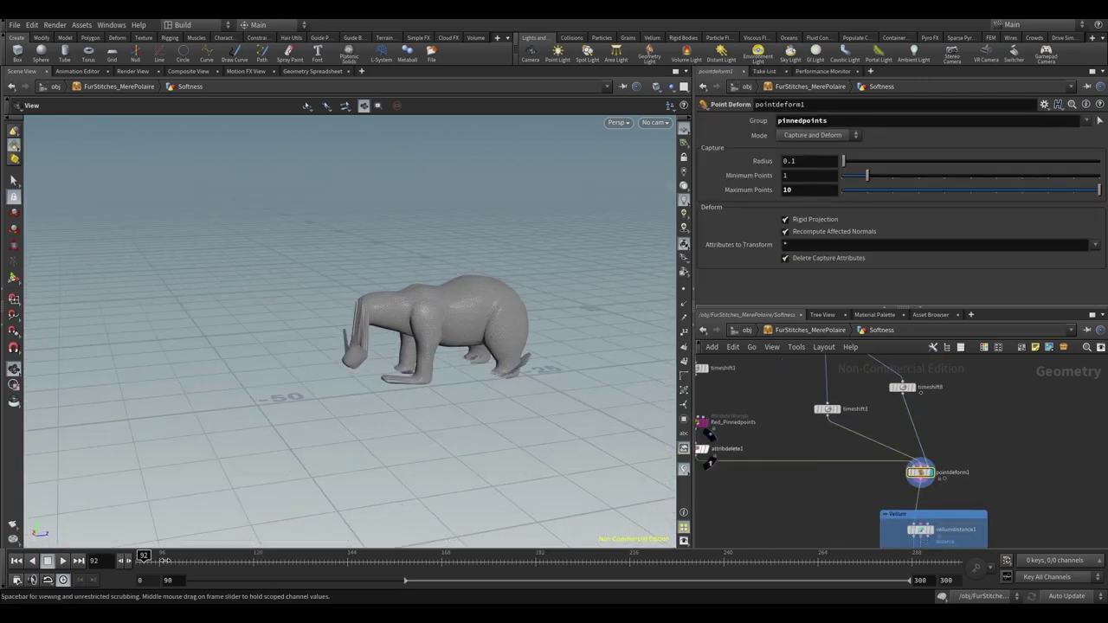
# - Display the MerePolaire_CacheSoftInterior file cache below the Vellum setup and scrub the simulated bear to frame 110
pyautogui.scroll(-4, 761, 416)
pyautogui.moveTo(906, 486); pyautogui.dragTo(886, 394, button='middle')
pyautogui.scroll(5, 846, 472)
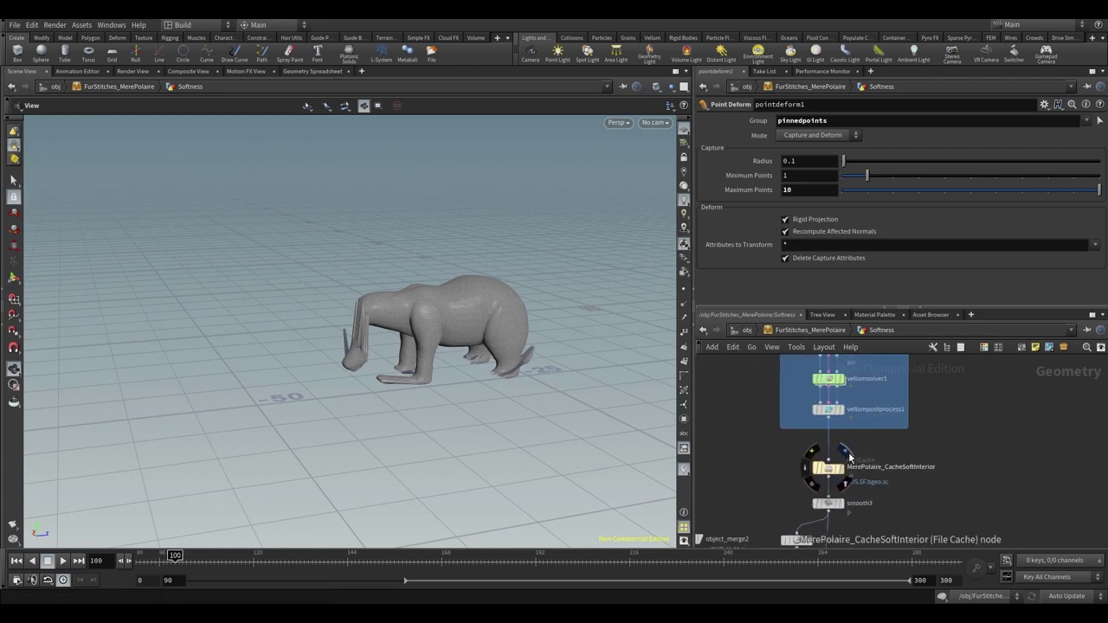
pyautogui.click(846, 452)
pyautogui.click(829, 471)
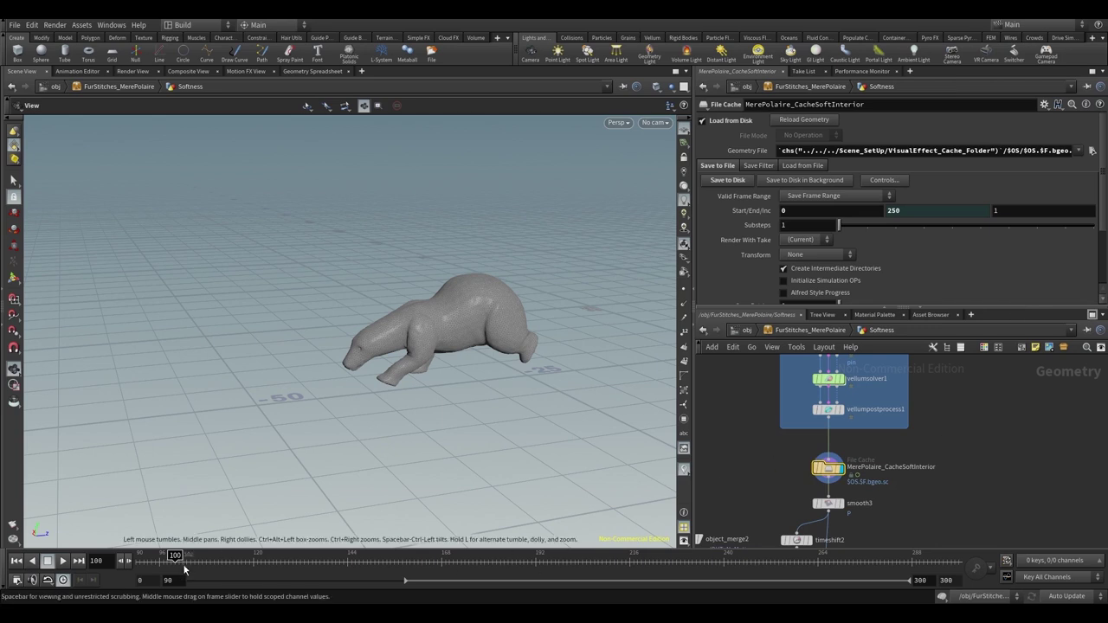
pyautogui.moveTo(176, 556); pyautogui.dragTo(211, 561)
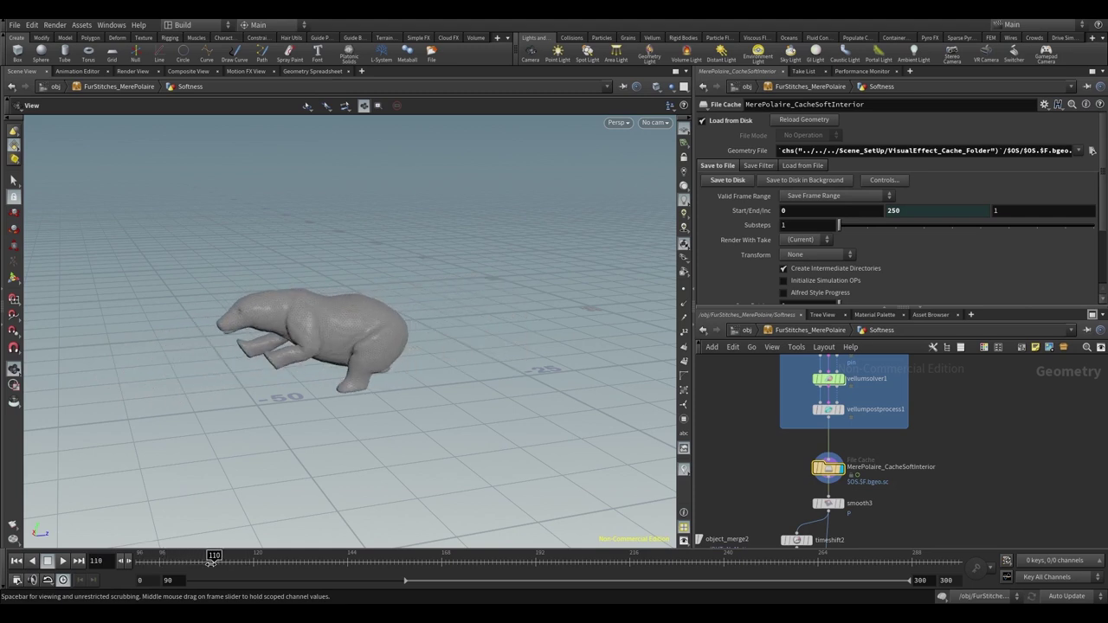
# - Display peak3 with its parameters and inspect the bear mesh
pyautogui.moveTo(863, 483); pyautogui.dragTo(905, 364, button='middle')
pyautogui.click(889, 459)
pyautogui.moveTo(887, 439); pyautogui.dragTo(807, 424, button='middle')
pyautogui.click(916, 415)
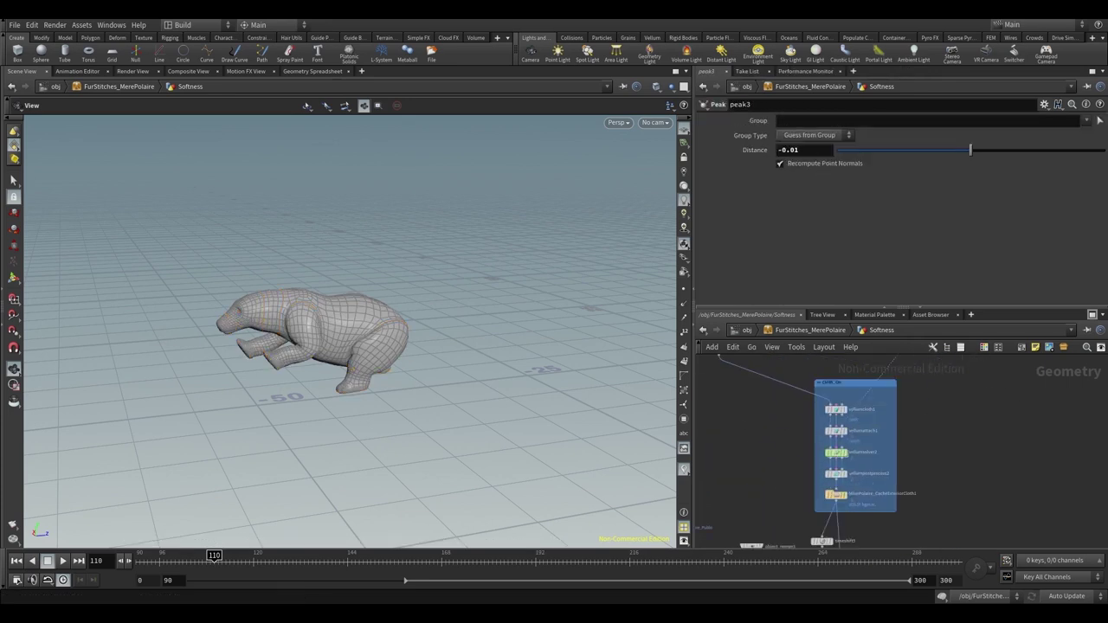
# - Display the MerePolaire_CacheExteriorCloth1 file cache in the cloth network box and scrub the bear to frame 97
pyautogui.scroll(2, 886, 432)
pyautogui.moveTo(885, 432); pyautogui.dragTo(932, 462, button='middle')
pyautogui.scroll(-1, 908, 460)
pyautogui.scroll(-1, 933, 478)
pyautogui.moveTo(931, 526); pyautogui.dragTo(927, 490, button='middle')
pyautogui.scroll(2, 900, 490)
pyautogui.moveTo(883, 483)
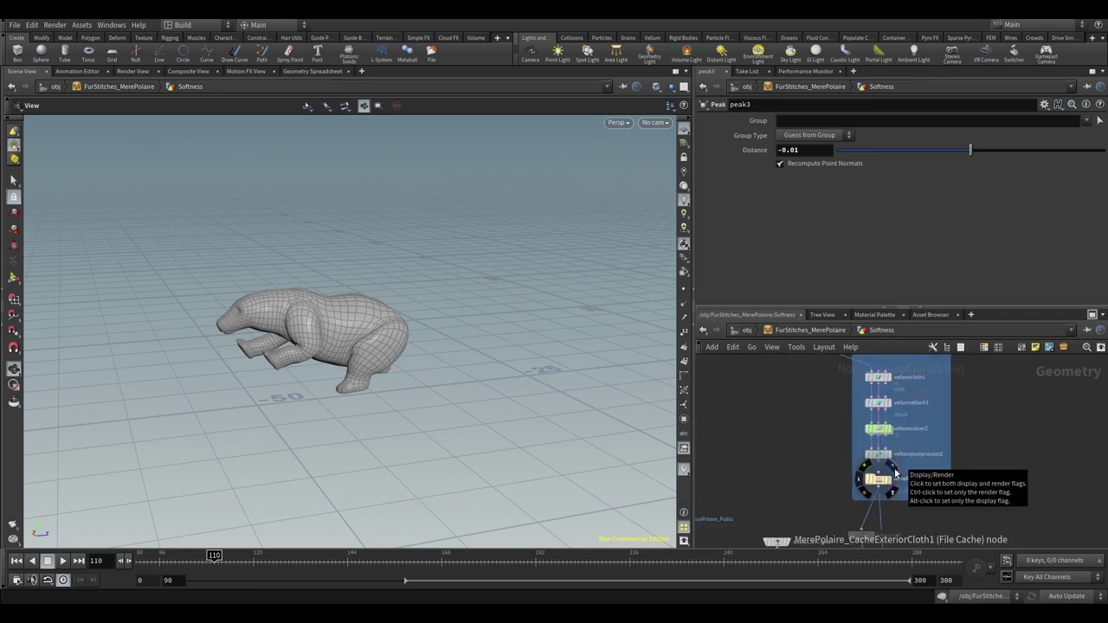
pyautogui.click(892, 476)
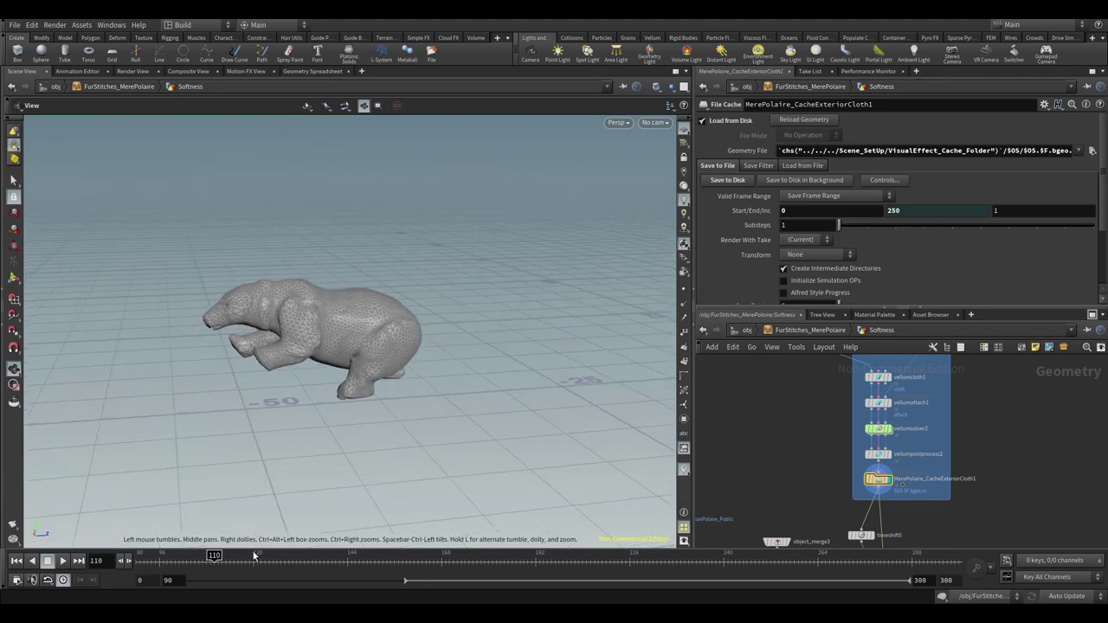
pyautogui.moveTo(215, 556); pyautogui.dragTo(162, 555)
# - Display pointdeform4 below the exterior cloth cache and show its parameters
pyautogui.moveTo(840, 525); pyautogui.dragTo(853, 402, button='middle')
pyautogui.click(903, 459)
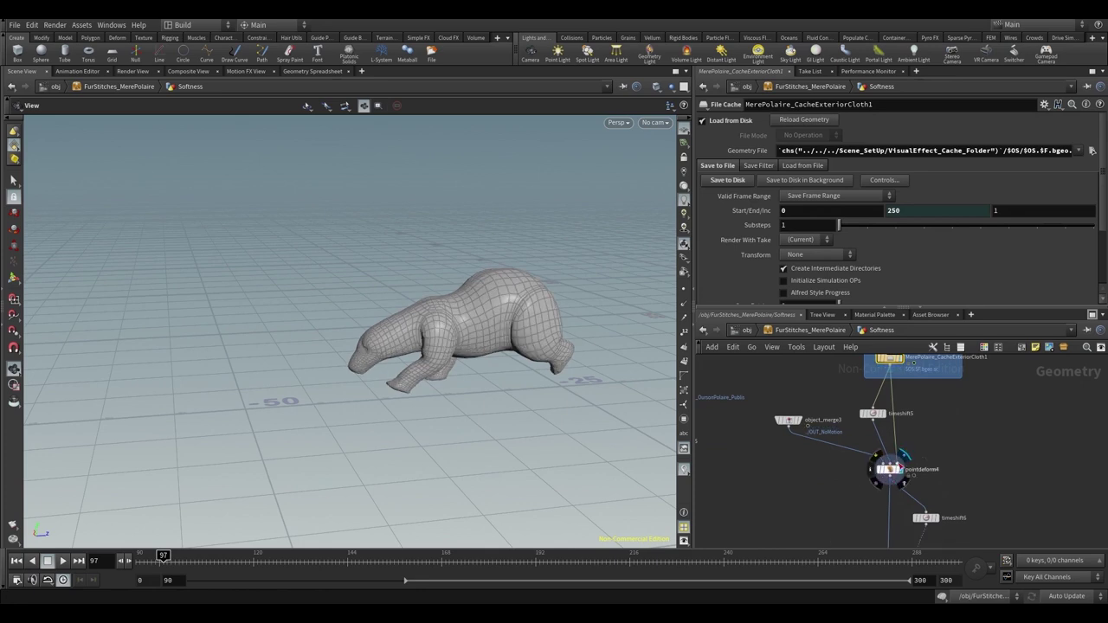
pyautogui.click(889, 471)
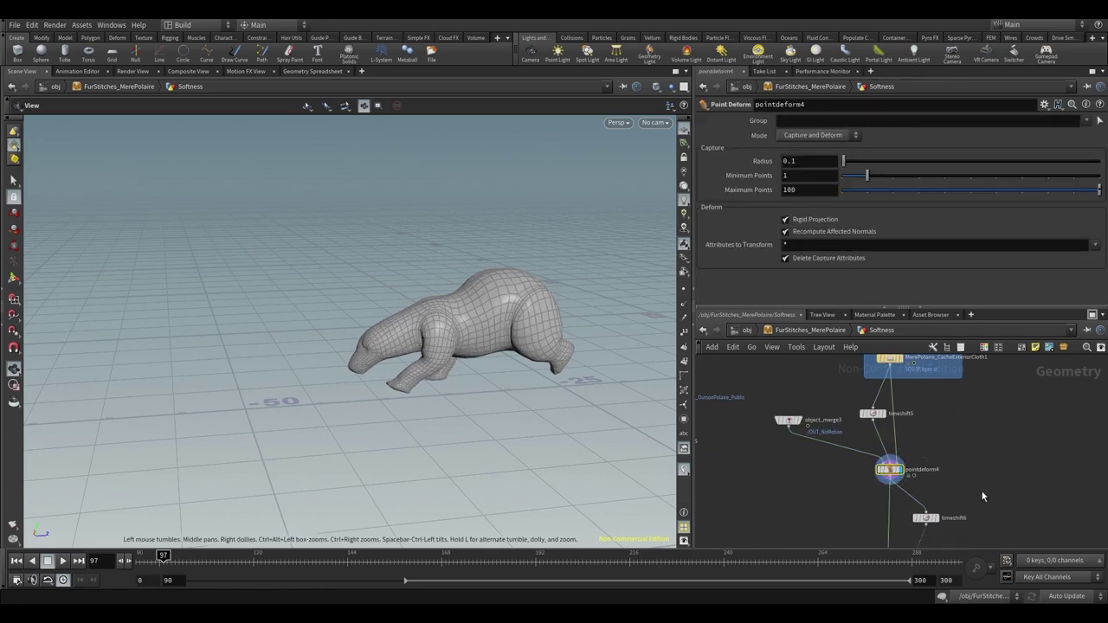
# - Inspect attribwrangle2, then display the paint3 node feeding it and show its paint state on the bear
pyautogui.moveTo(983, 497); pyautogui.dragTo(970, 421, button='middle')
pyautogui.scroll(-3, 968, 415)
pyautogui.moveTo(959, 460); pyautogui.dragTo(945, 407, button='middle')
pyautogui.scroll(4, 901, 459)
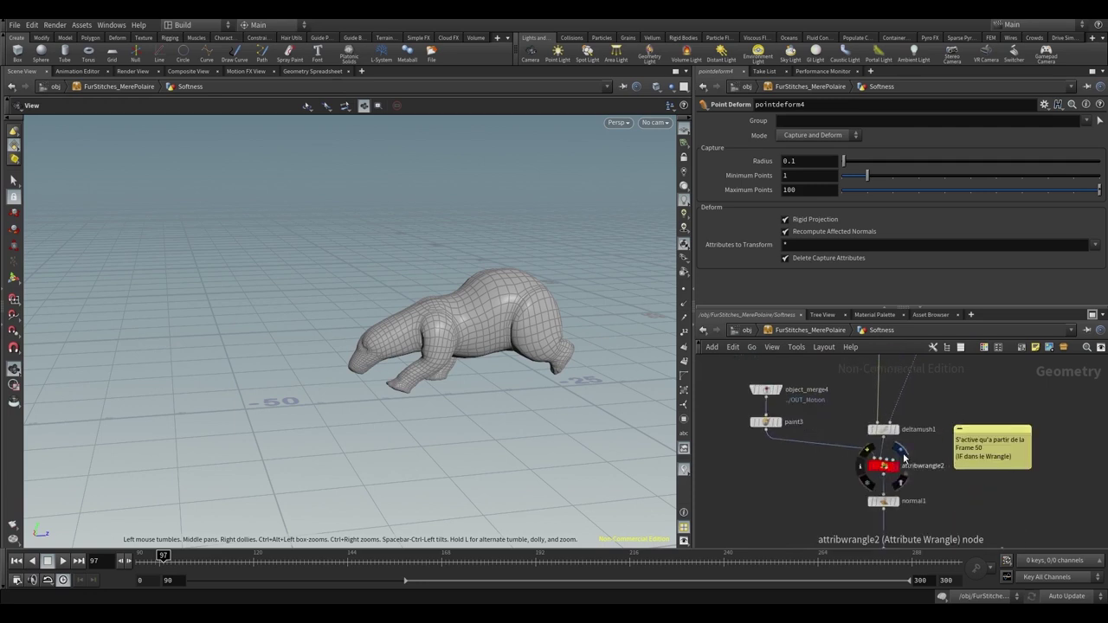
pyautogui.click(888, 466)
pyautogui.click(765, 421)
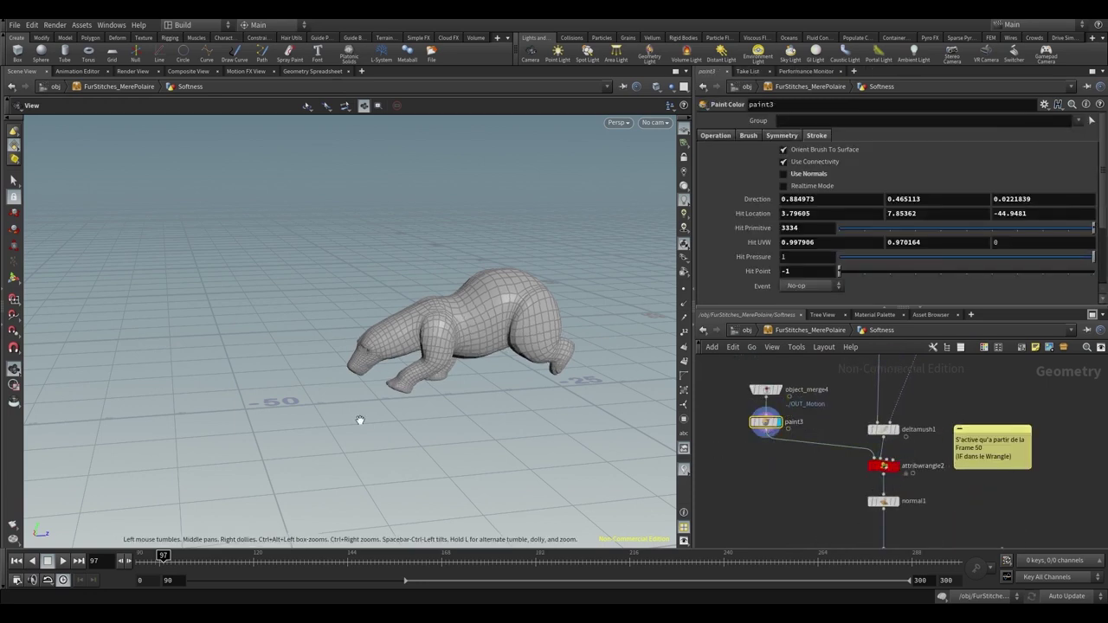
pyautogui.click(13, 282)
# - Display normal1 below attribwrangle2, scrub to frame 106 and view the bear up close
pyautogui.click(882, 466)
pyautogui.moveTo(169, 558); pyautogui.dragTo(200, 561)
pyautogui.scroll(4, 350, 363)
pyautogui.click(897, 502)
pyautogui.scroll(3, 379, 346)
pyautogui.keyDown('alt'); pyautogui.moveTo(379, 347); pyautogui.dragTo(384, 346); pyautogui.keyUp('alt')
# - Toggle the bypass of attribwrangle2 repeatedly to compare the bear's shape with and without it
pyautogui.click(868, 454)
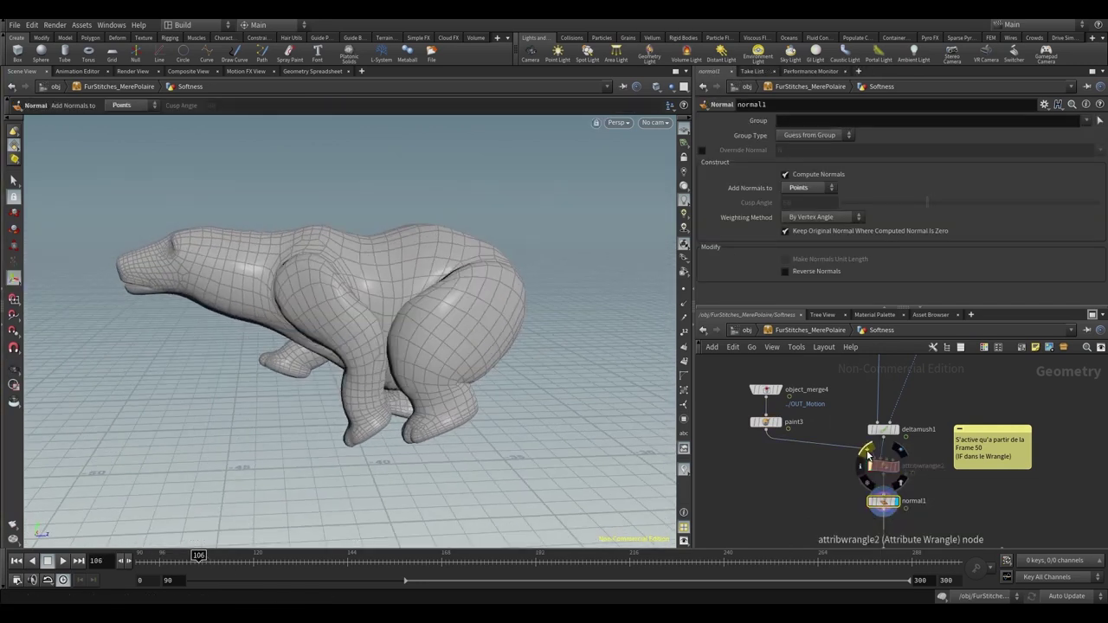
pyautogui.click(867, 454)
pyautogui.click(868, 455)
pyautogui.click(868, 454)
pyautogui.click(868, 455)
# - Open the Patch geometry network of FurStitches_MerePolaire and display pointdeform3
pyautogui.press('u')
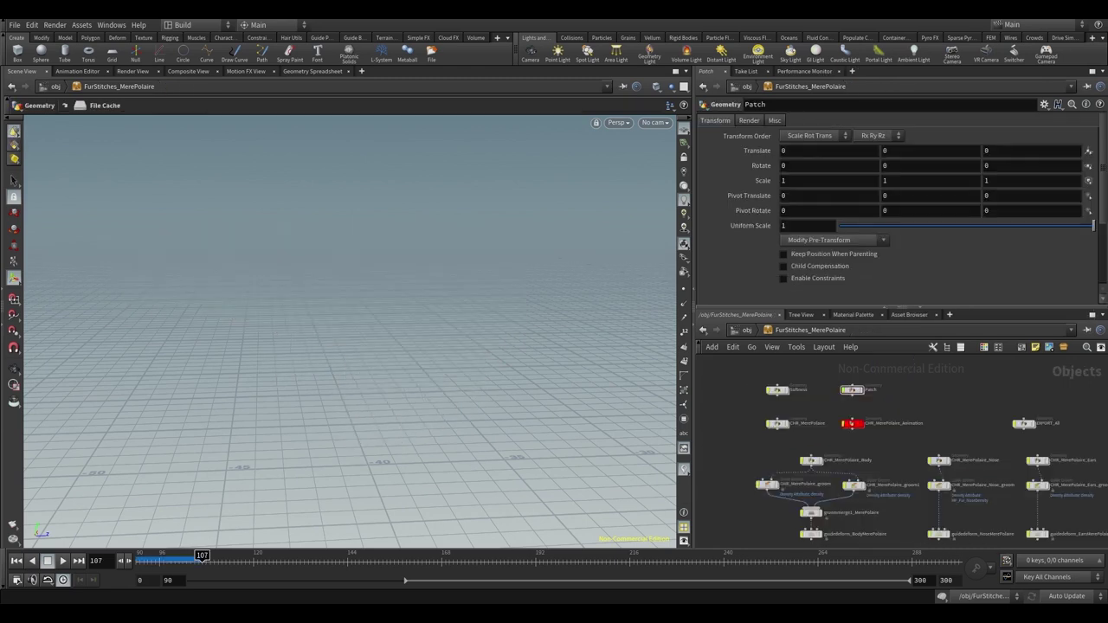
pyautogui.doubleClick(852, 390)
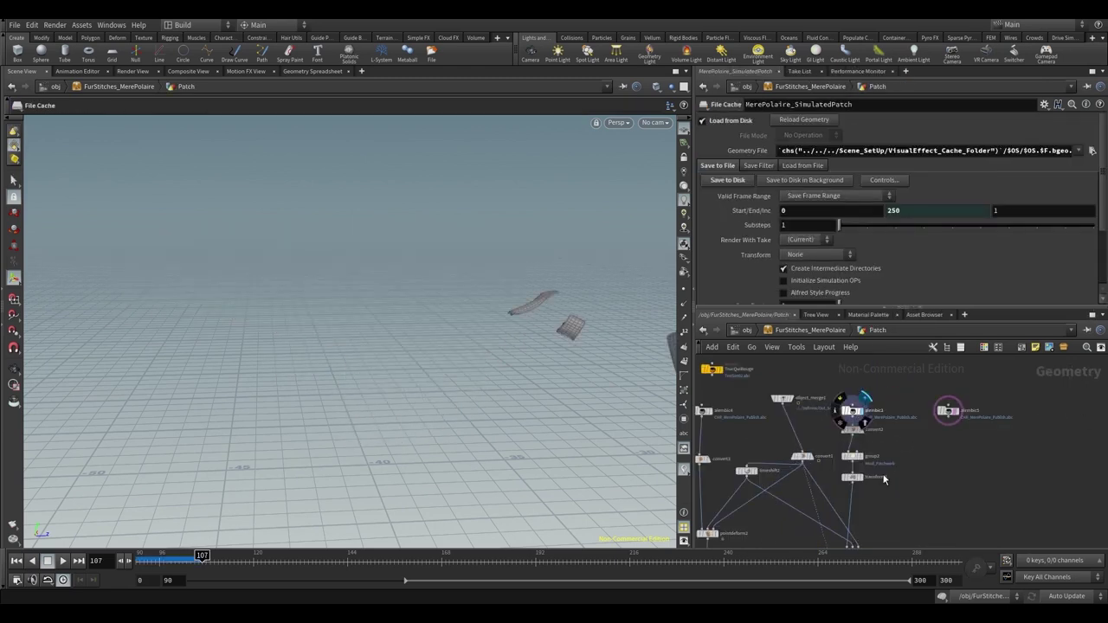
pyautogui.moveTo(855, 545); pyautogui.dragTo(854, 458, button='middle')
pyautogui.click(865, 452)
pyautogui.click(853, 464)
pyautogui.press('Escape')
pyautogui.moveTo(512, 351); pyautogui.dragTo(587, 373)
# - Display group1 and inspect the SharpEdges edge group around the fabric patches
pyautogui.moveTo(916, 518); pyautogui.dragTo(882, 408, button='middle')
pyautogui.scroll(3, 835, 464)
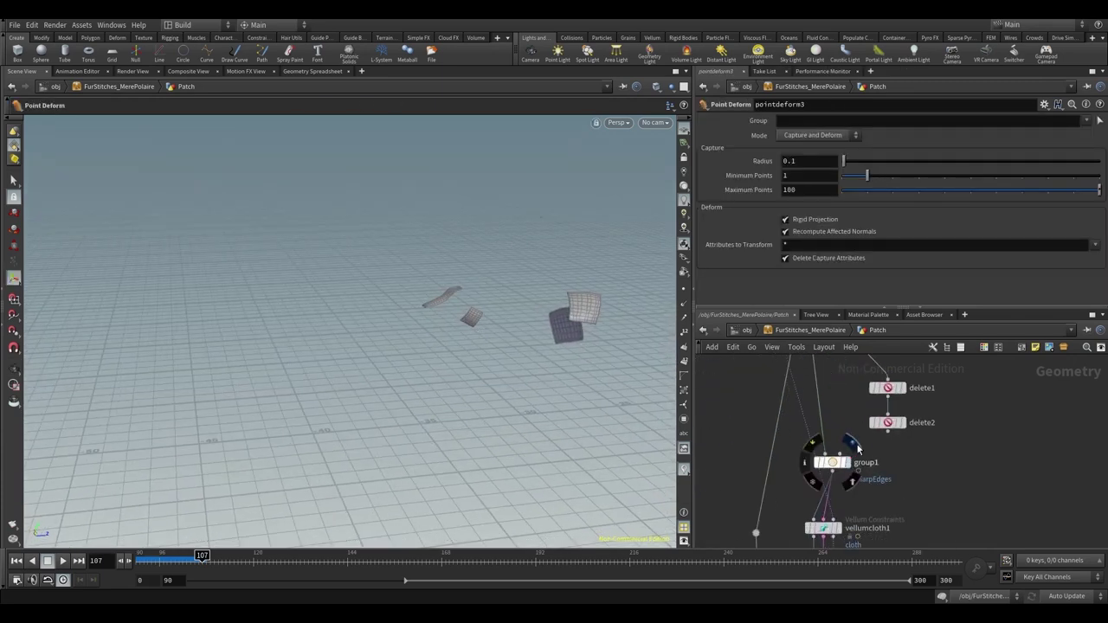
pyautogui.click(854, 447)
pyautogui.click(835, 464)
pyautogui.scroll(3, 574, 302)
pyautogui.keyDown('alt'); pyautogui.moveTo(574, 302); pyautogui.dragTo(517, 323); pyautogui.keyUp('alt')
pyautogui.keyDown('alt'); pyautogui.moveTo(517, 323); pyautogui.dragTo(425, 313, button='middle'); pyautogui.keyUp('alt')
pyautogui.scroll(2, 425, 313)
pyautogui.moveTo(888, 504); pyautogui.dragTo(868, 373, button='middle')
pyautogui.scroll(-1, 869, 372)
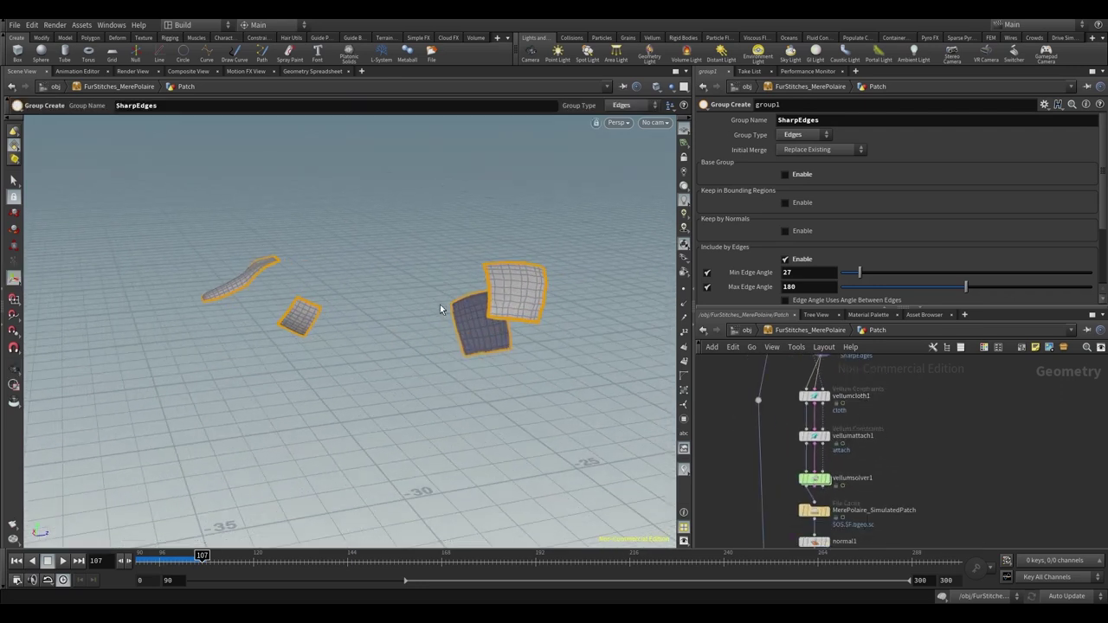
pyautogui.moveTo(449, 307)
pyautogui.keyDown('alt'); pyautogui.mouseDown()
pyautogui.moveTo(447, 280)
pyautogui.moveTo(449, 293)
pyautogui.mouseUp(); pyautogui.keyUp('alt')
pyautogui.moveTo(881, 433); pyautogui.dragTo(884, 447, button='middle')
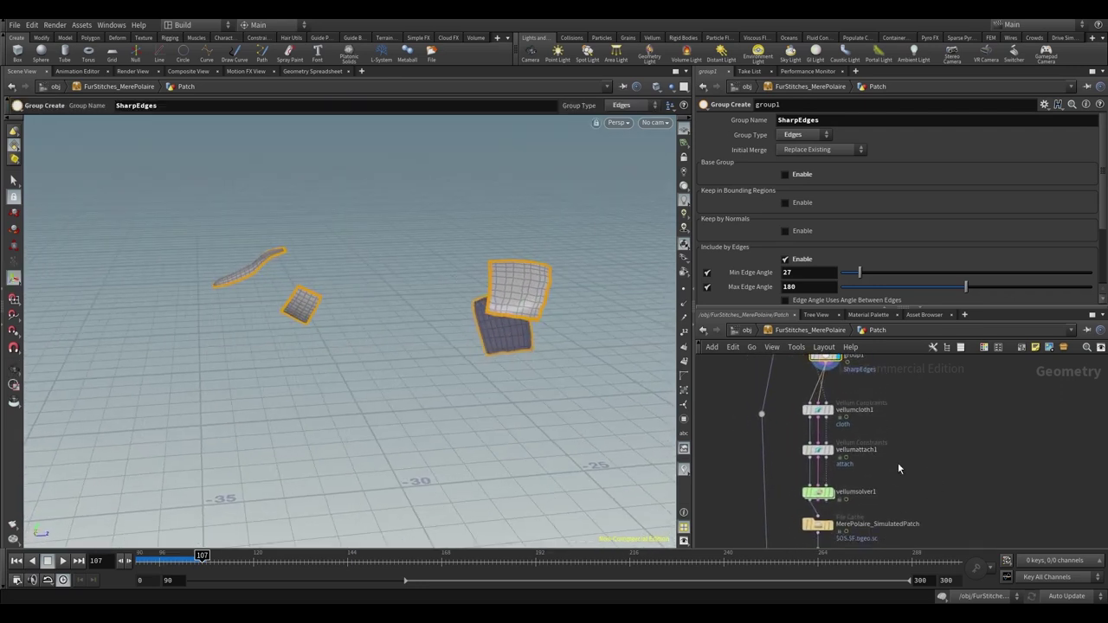
# - Display the MerePolaire_SimulatedPatch file cache and scrub through the simulated patch animation
pyautogui.scroll(-2, 900, 475)
pyautogui.click(817, 471)
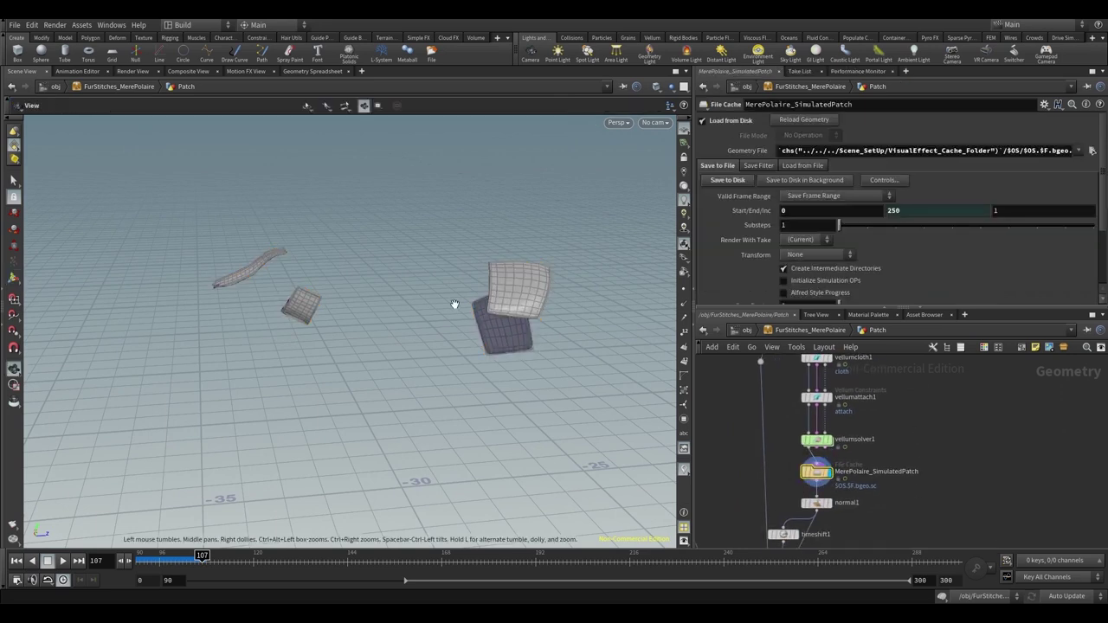
pyautogui.moveTo(457, 303); pyautogui.dragTo(433, 313)
pyautogui.moveTo(202, 558); pyautogui.dragTo(226, 559)
pyautogui.moveTo(325, 414); pyautogui.dragTo(307, 448)
pyautogui.click(240, 555)
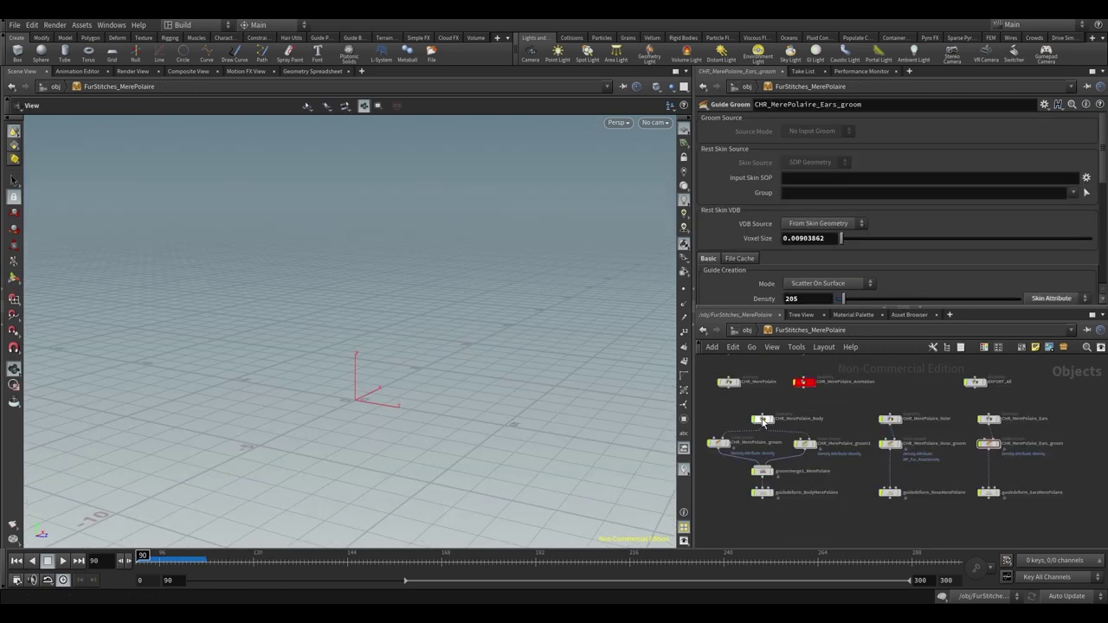
# - Display the bear's body, merged groom and nose groom in the FurStitches_MerePolaire network
pyautogui.click(762, 420)
pyautogui.click(762, 471)
pyautogui.click(890, 443)
pyautogui.click(959, 520)
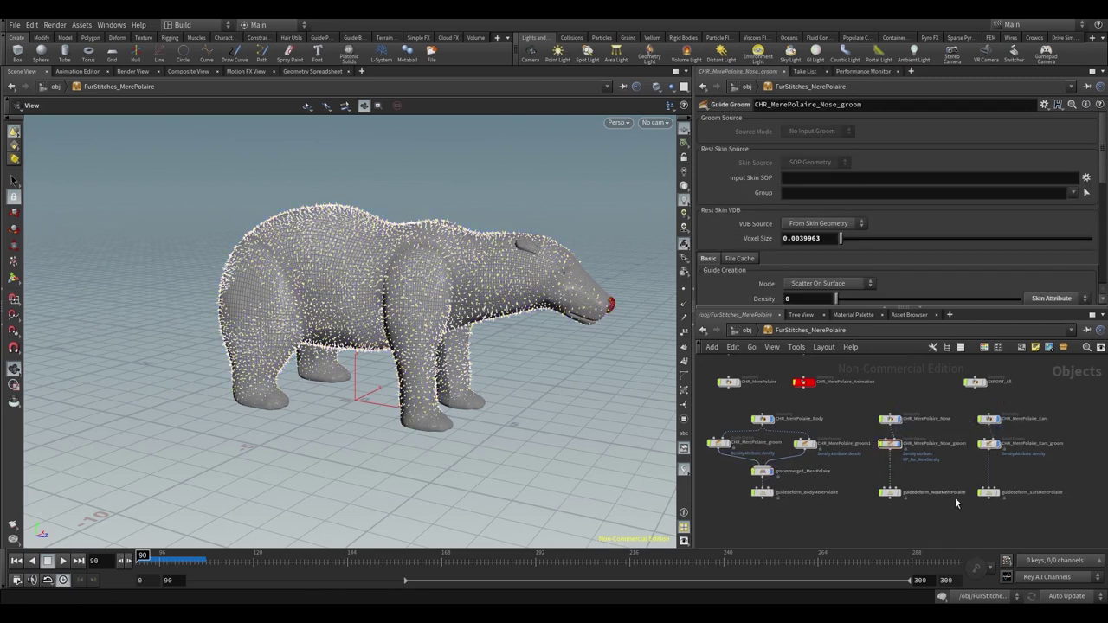
# - Display guidedeform_BodyMerePolaire and the other guide deforms, then scrub and play the animated bear with its fur guides
pyautogui.click(771, 492)
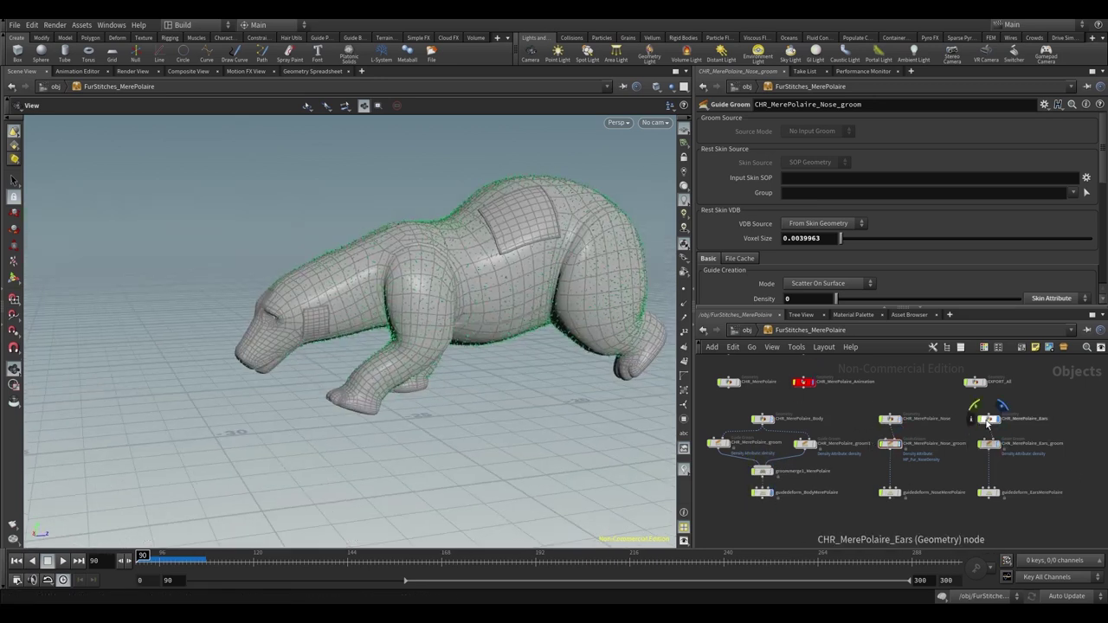
pyautogui.click(171, 555)
pyautogui.moveTo(170, 555); pyautogui.dragTo(192, 561)
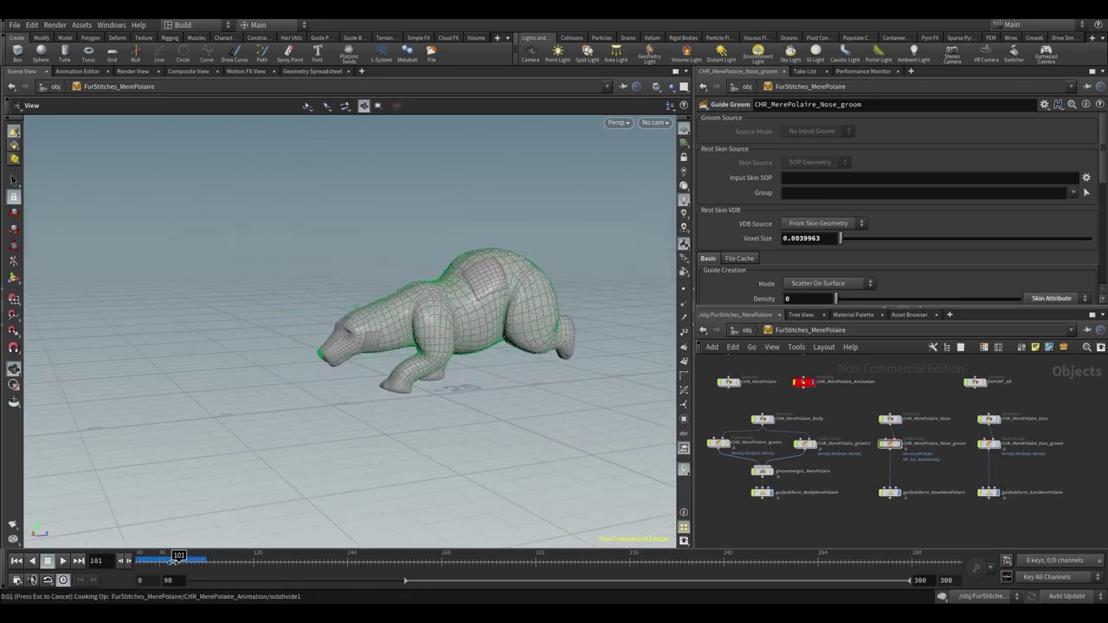
pyautogui.click(63, 561)
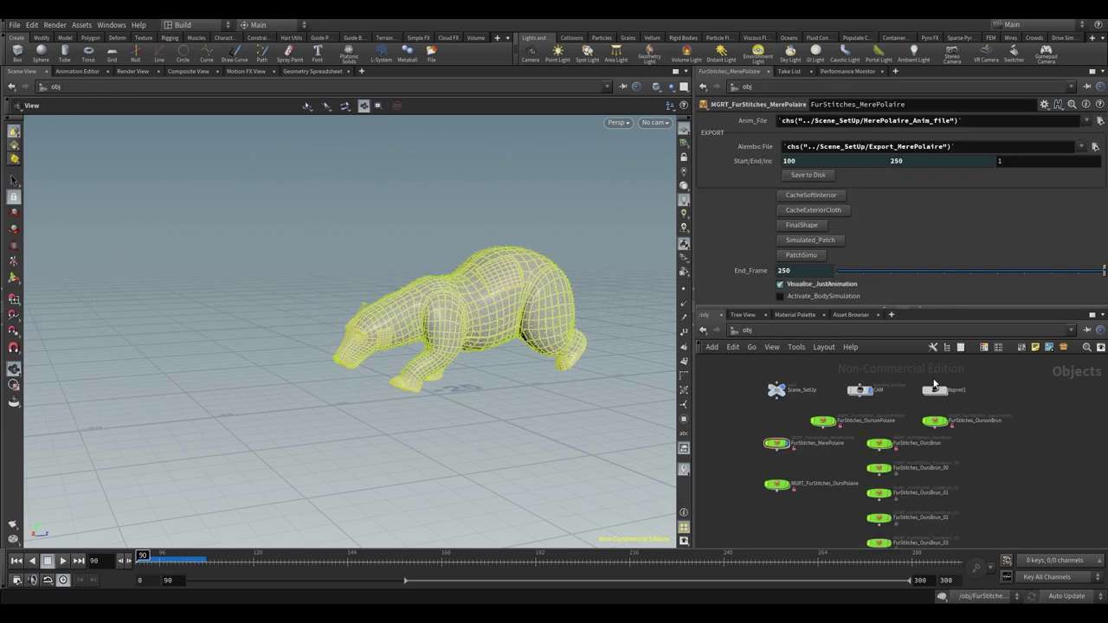
# - Open the topnet1 task network at the obj level
pyautogui.doubleClick(940, 390)
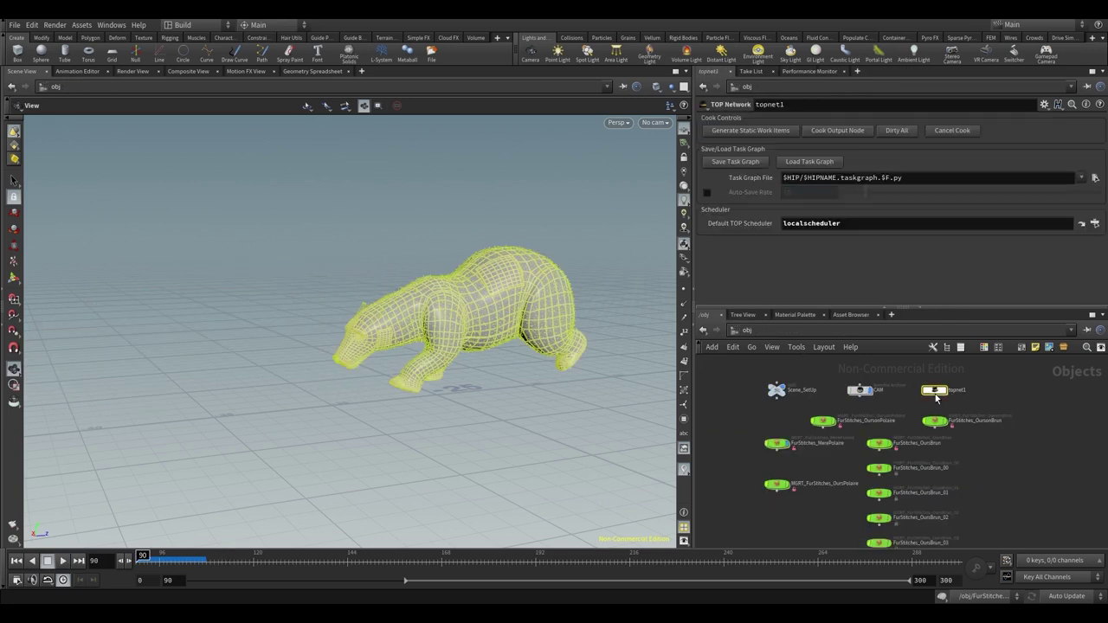
pyautogui.scroll(-1, 941, 431)
pyautogui.moveTo(941, 431); pyautogui.dragTo(898, 445, button='middle')
pyautogui.scroll(6, 881, 413)
pyautogui.scroll(4, 894, 436)
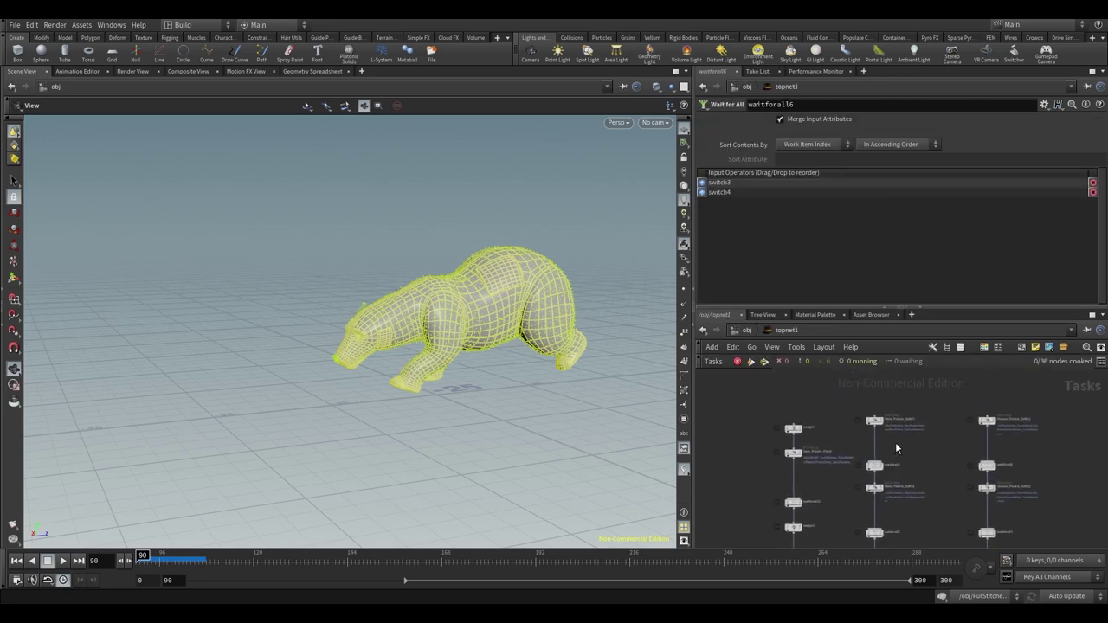
# - Examine the chains of softness and patch tasks for Mere_Polaire and Ourson_Polaire, down to the merge and switch nodes
pyautogui.scroll(-1, 959, 497)
pyautogui.moveTo(959, 496); pyautogui.dragTo(953, 431, button='middle')
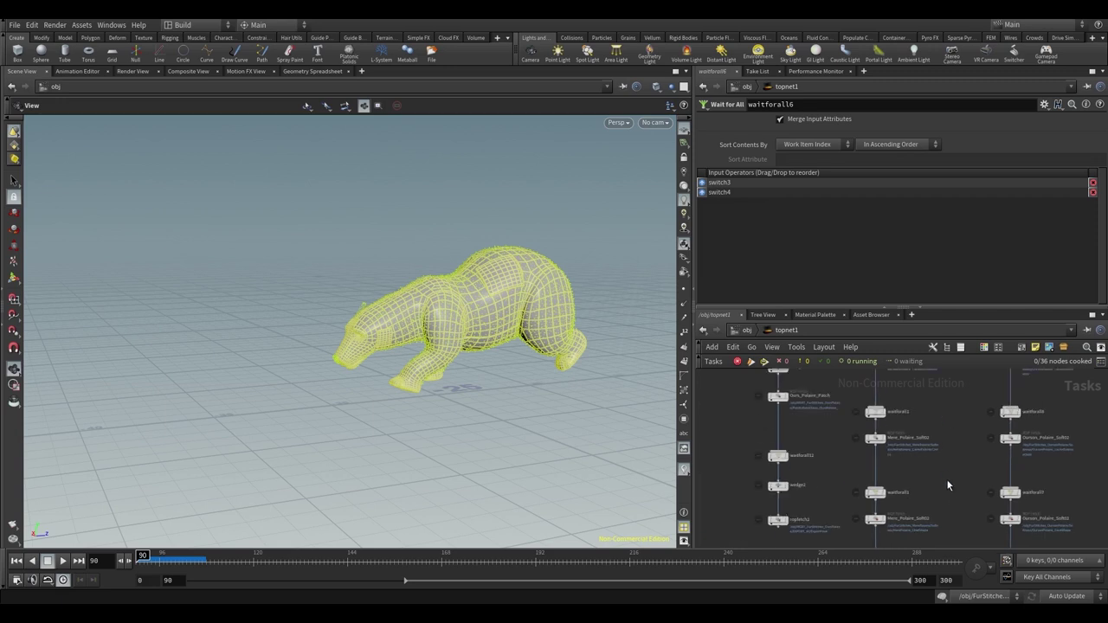
pyautogui.moveTo(949, 485); pyautogui.dragTo(947, 399, button='middle')
pyautogui.moveTo(924, 517); pyautogui.dragTo(923, 415, button='middle')
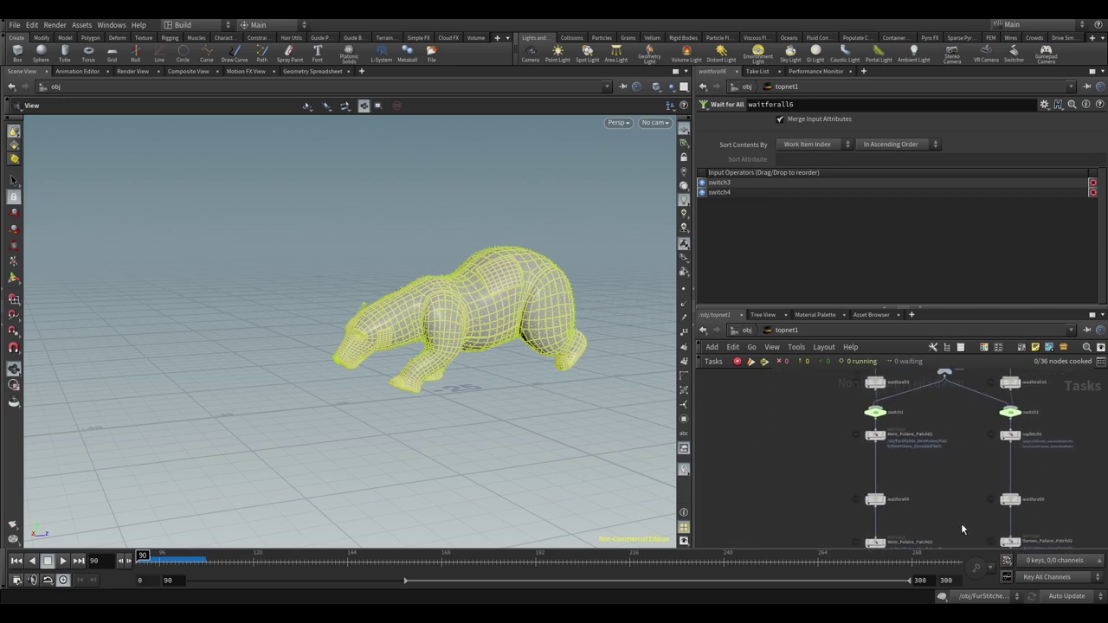
pyautogui.moveTo(960, 530); pyautogui.dragTo(891, 465, button='middle')
pyautogui.moveTo(970, 505); pyautogui.dragTo(929, 403, button='middle')
pyautogui.moveTo(853, 456); pyautogui.dragTo(808, 489, button='middle')
pyautogui.scroll(-1, 921, 494)
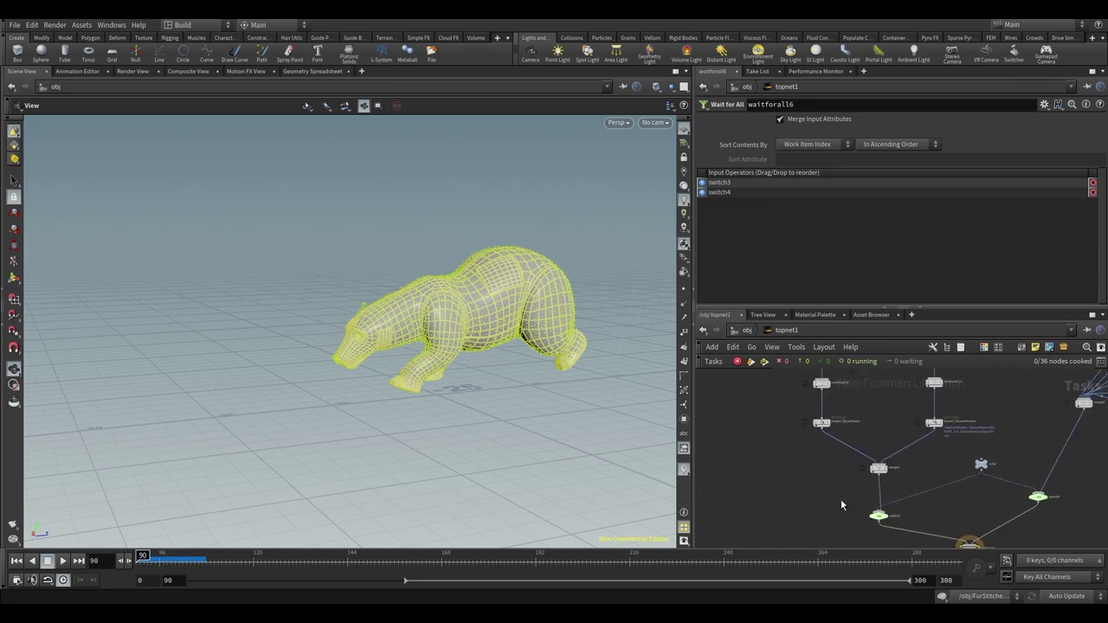
# - Examine the Export_MerePolaire and neighbouring export tasks, and how the branches join at the final output node
pyautogui.moveTo(805, 432); pyautogui.dragTo(808, 467, button='middle')
pyautogui.scroll(-1, 829, 524)
pyautogui.moveTo(828, 526)
pyautogui.mouseDown(button='middle')
pyautogui.moveTo(836, 472)
pyautogui.moveTo(840, 537)
pyautogui.mouseUp(button='middle')
pyautogui.scroll(3, 829, 430)
pyautogui.scroll(2, 830, 435)
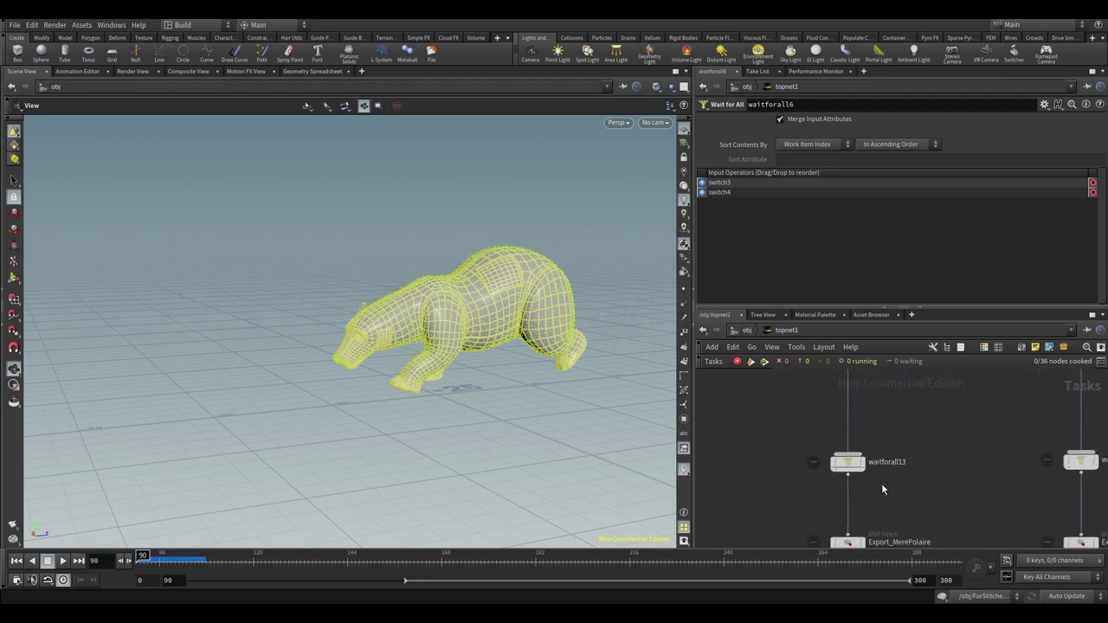
pyautogui.scroll(-2, 914, 474)
pyautogui.scroll(-5, 917, 481)
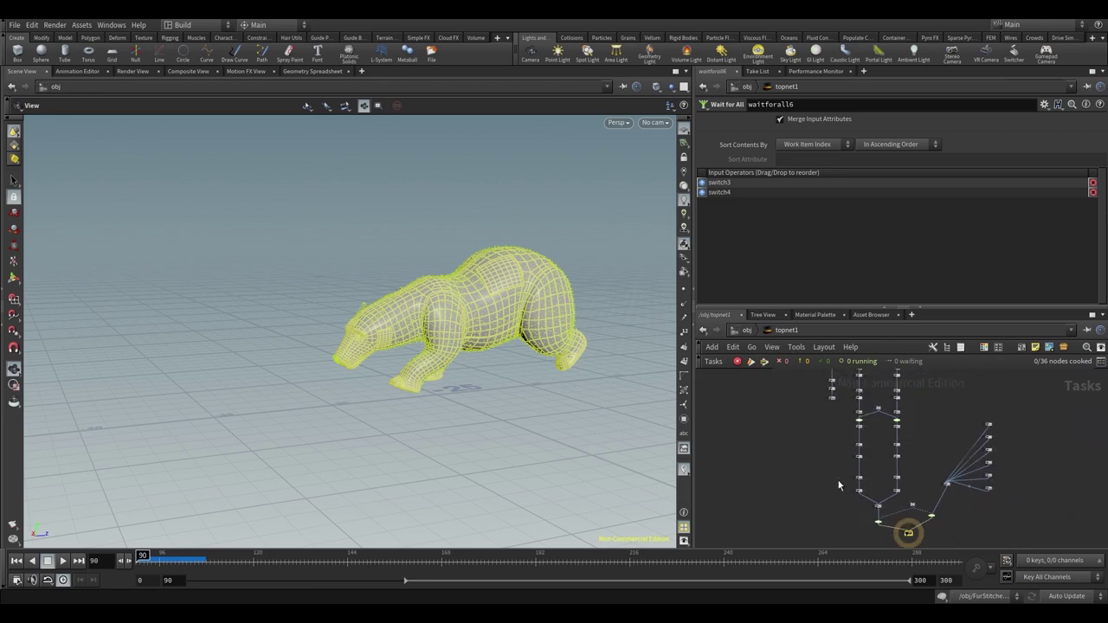
pyautogui.scroll(3, 855, 496)
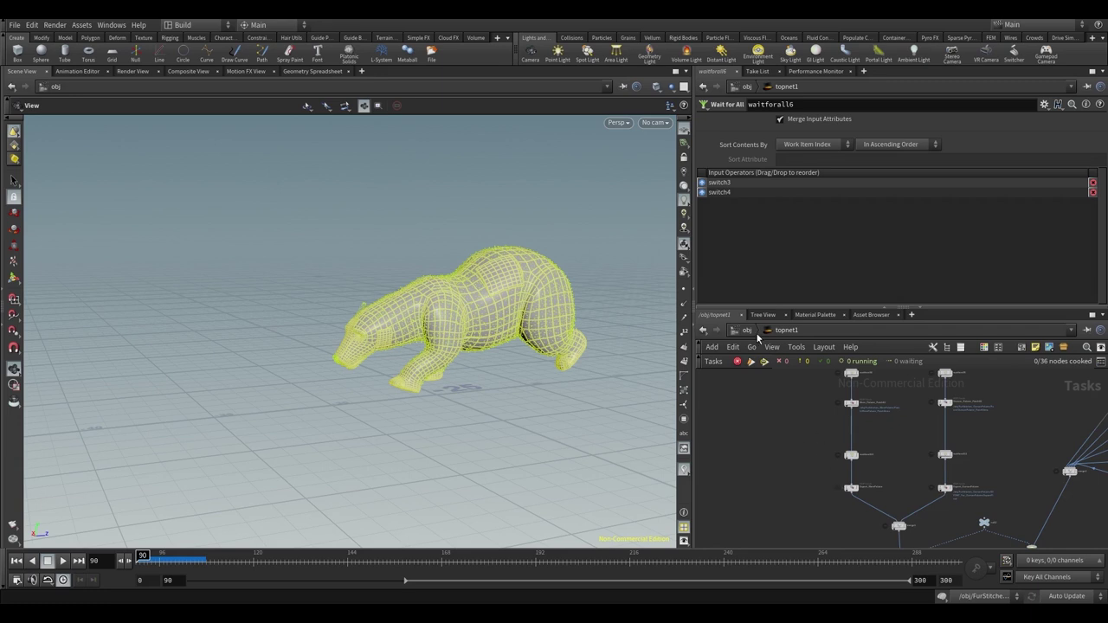
pyautogui.scroll(3, 859, 496)
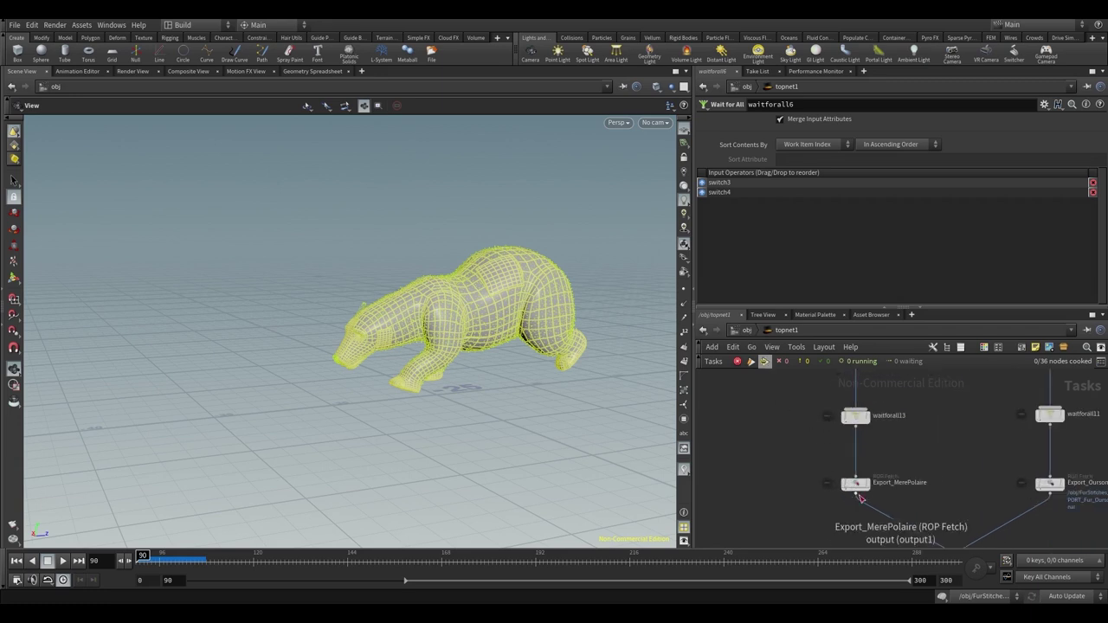
# - Return to the obj level, review the shot settings of Scene_SetUp and show the cook controls of topnet1
pyautogui.click(747, 330)
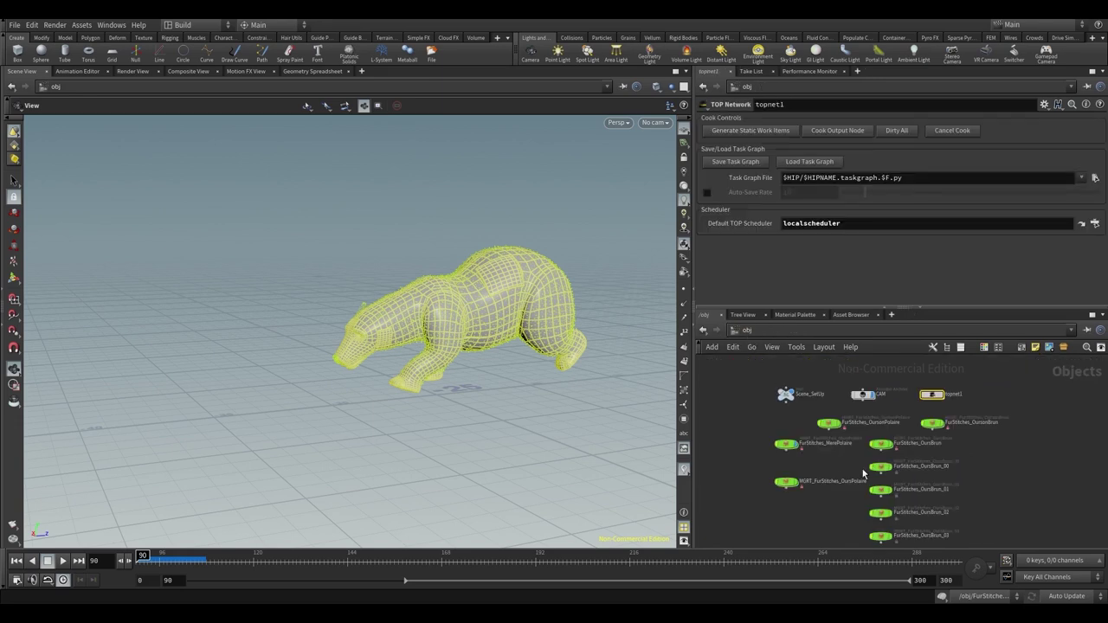
pyautogui.click(785, 395)
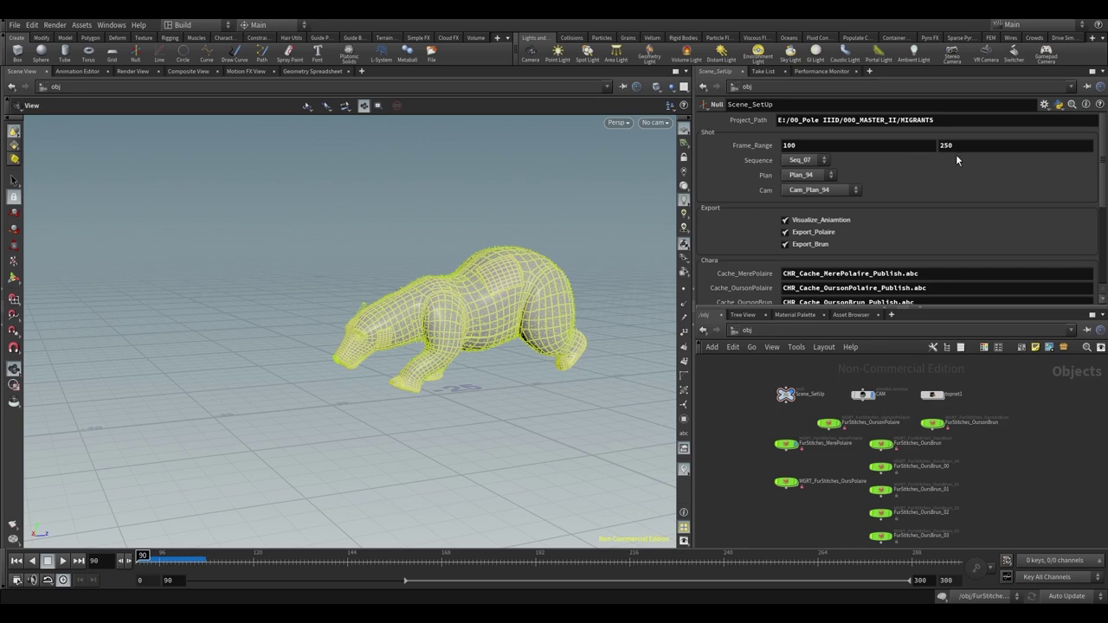
pyautogui.click(931, 394)
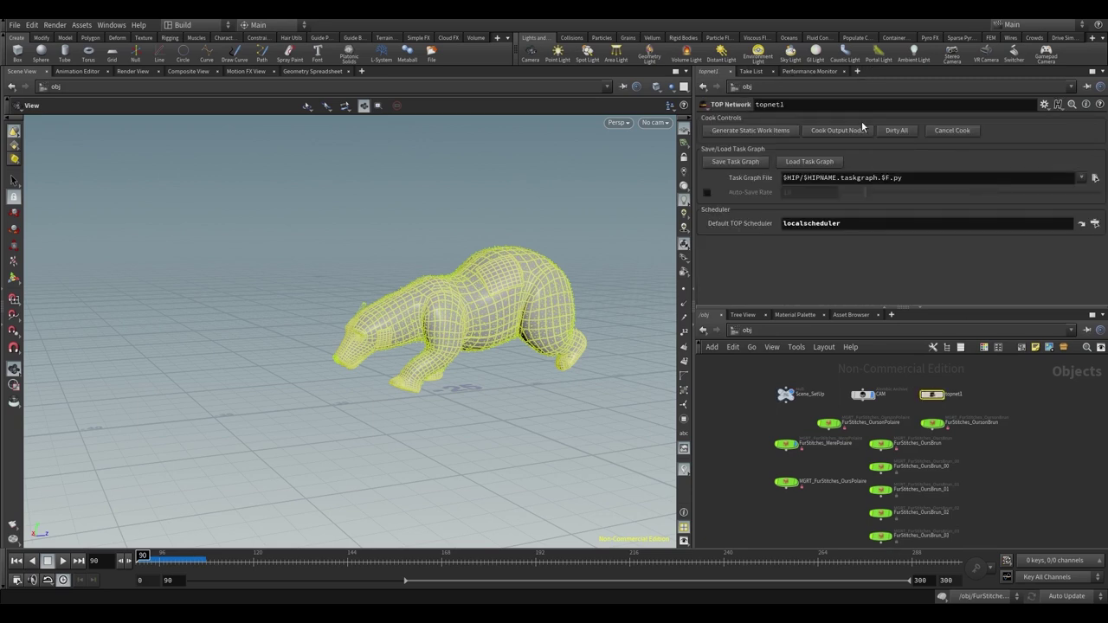